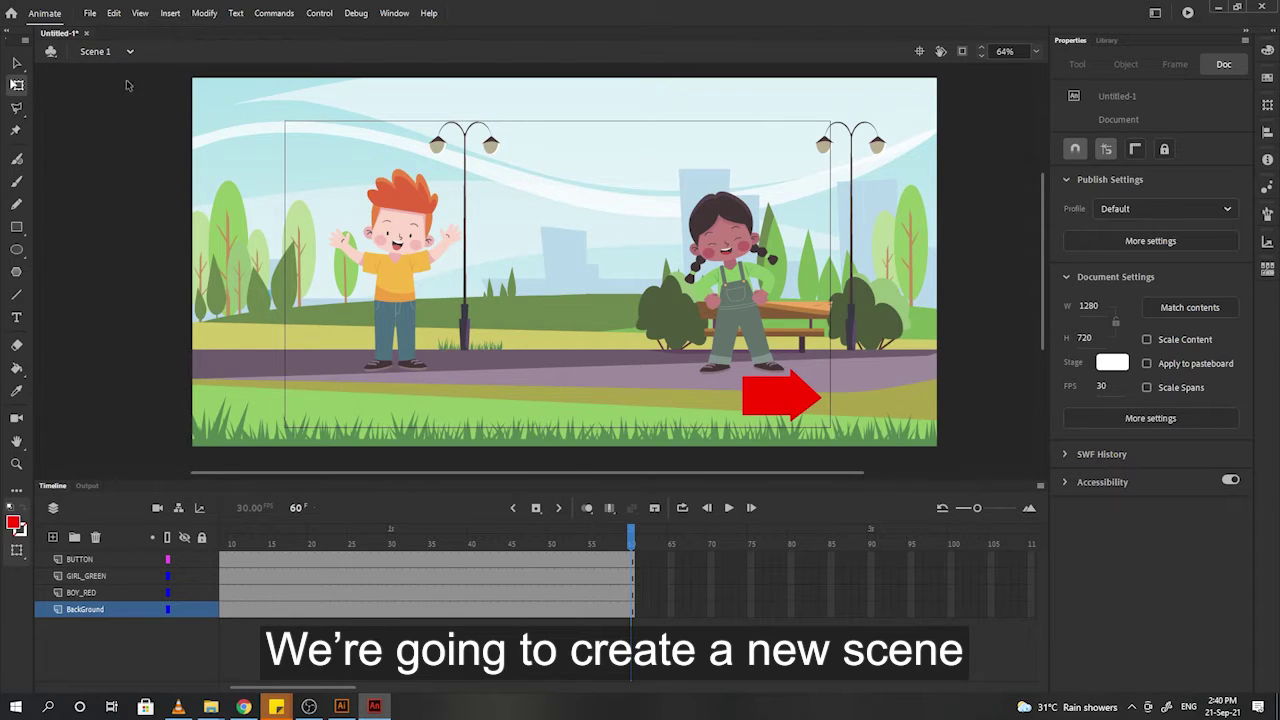
Show the Scene panel, enlarge it and place it over the upper corner of the stage.
{"action": "left_click", "coordinate": [404, 14]}
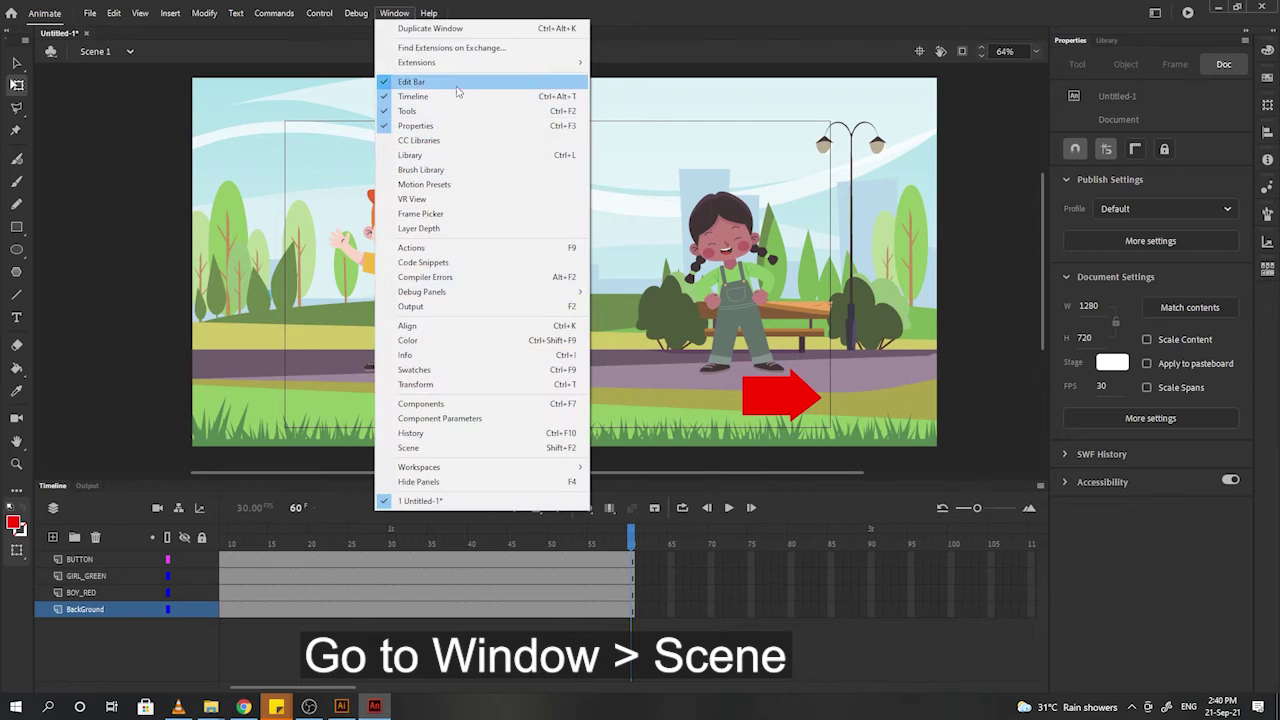
{"action": "left_click", "coordinate": [583, 448]}
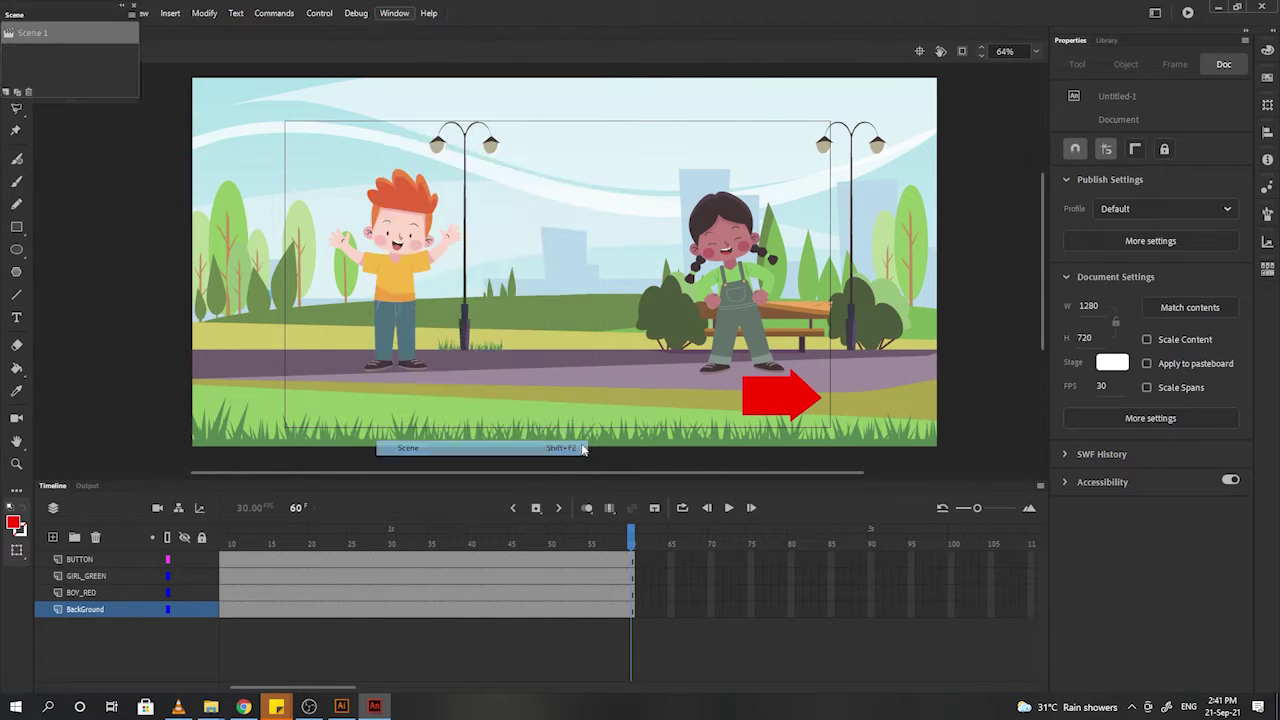
{"action": "left_click_drag", "start_coordinate": [84, 14], "coordinate": [758, 166]}
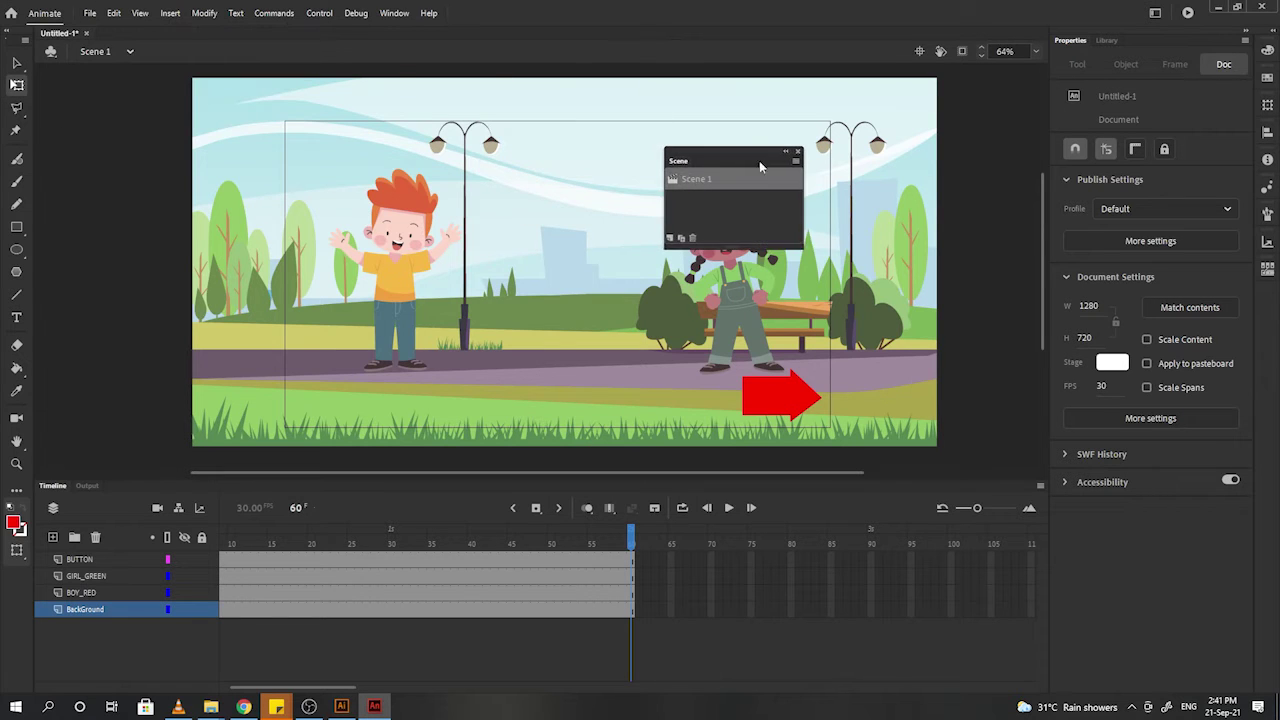
{"action": "left_click_drag", "start_coordinate": [803, 250], "coordinate": [945, 308]}
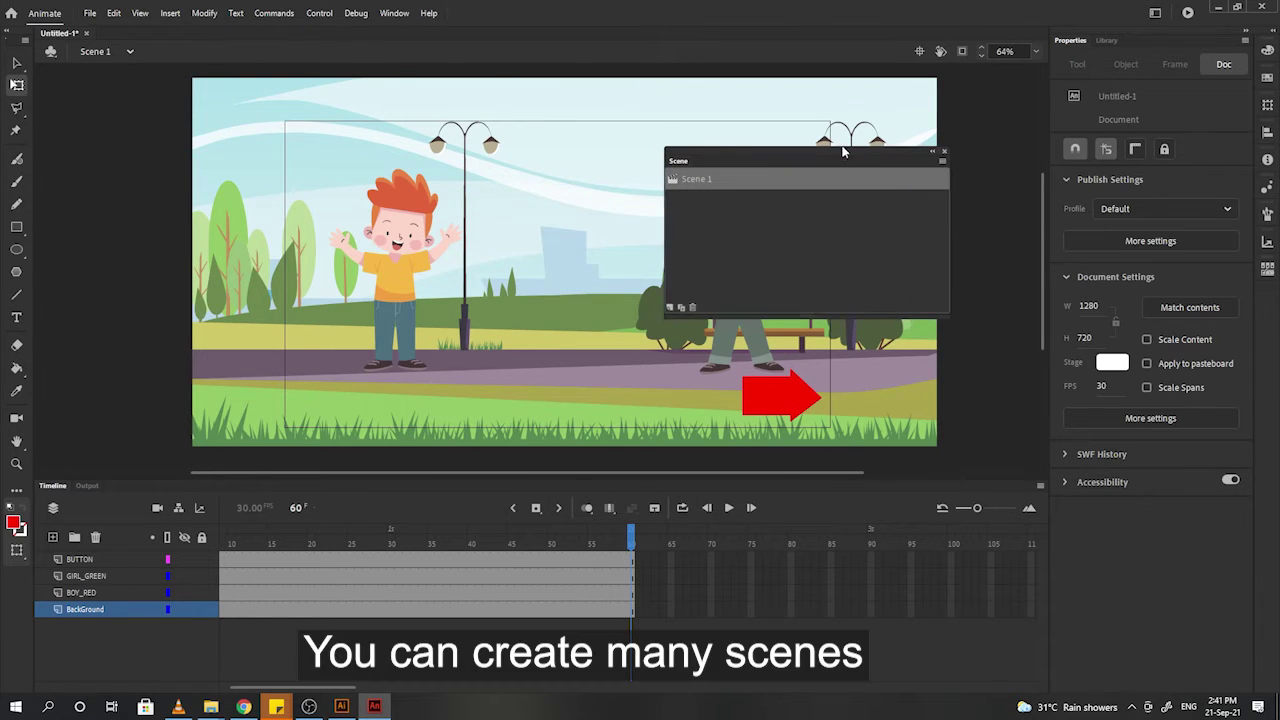
{"action": "left_click_drag", "start_coordinate": [840, 158], "coordinate": [929, 118]}
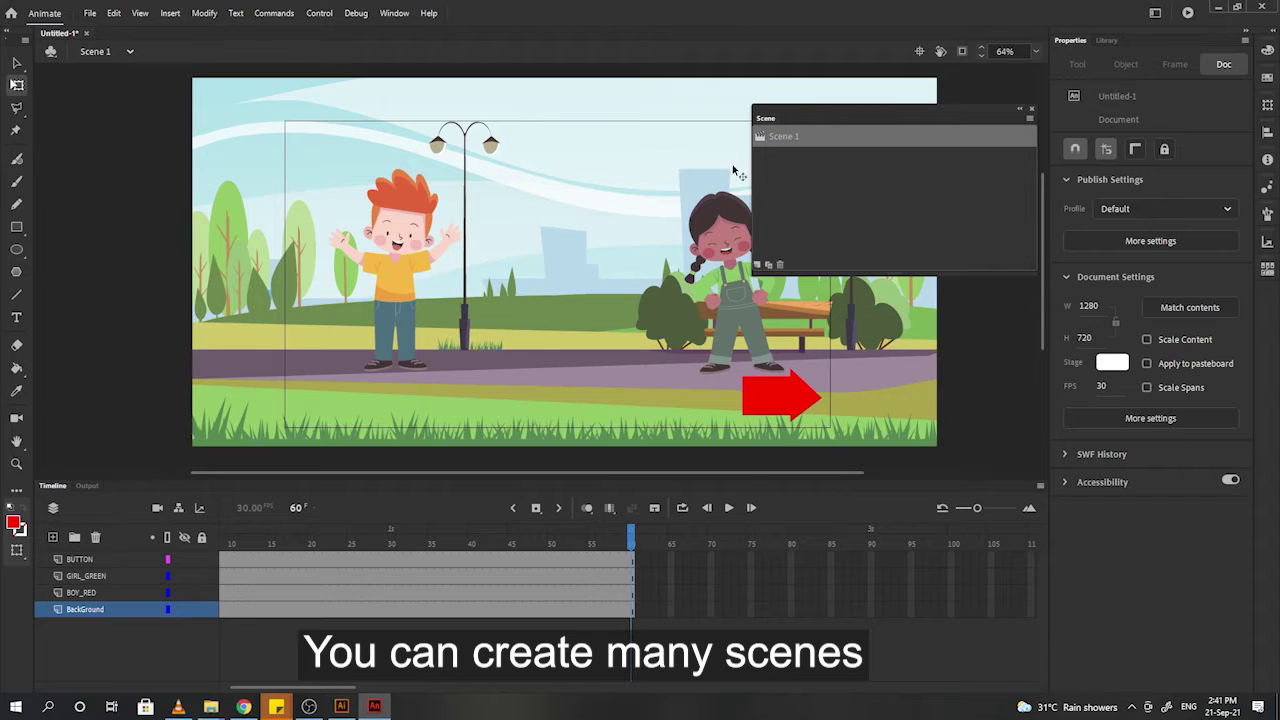
Add a second scene and switch between Scene 1 and Scene 2, ending on Scene 2.
{"action": "left_click", "coordinate": [757, 266]}
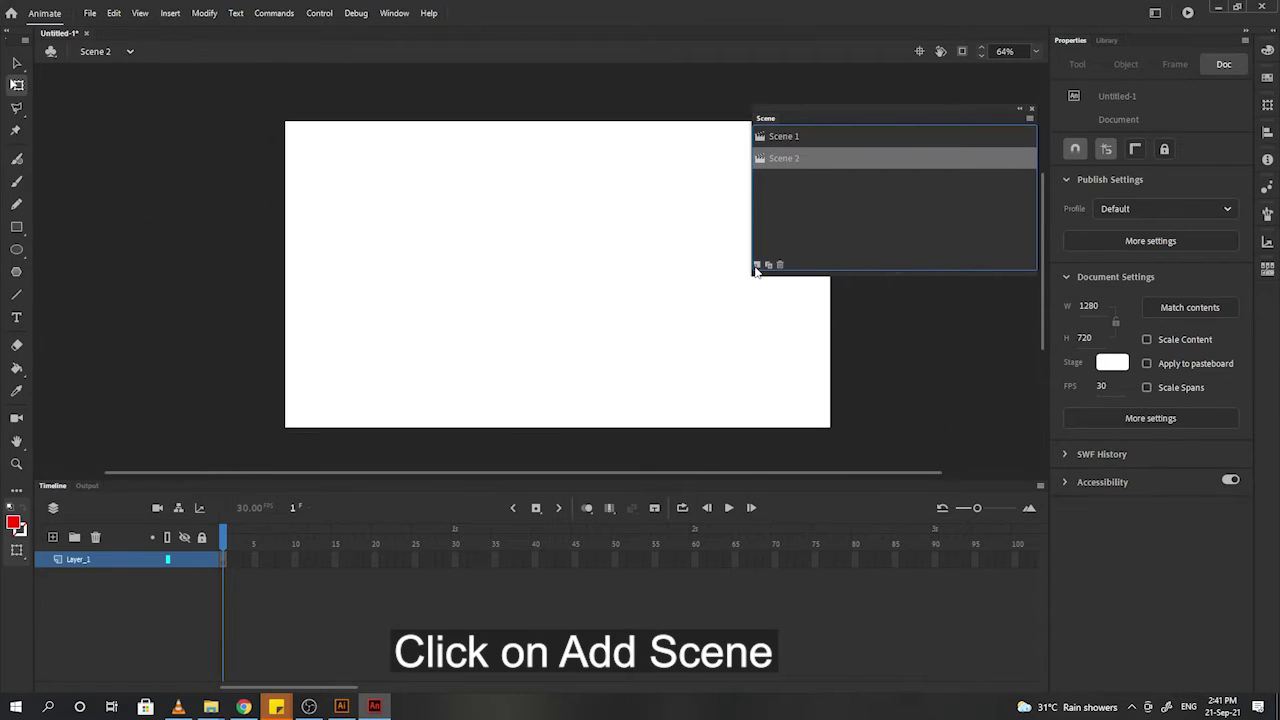
{"action": "left_click", "coordinate": [811, 137]}
{"action": "left_click", "coordinate": [812, 158]}
{"action": "left_click", "coordinate": [827, 136]}
{"action": "left_click", "coordinate": [826, 158]}
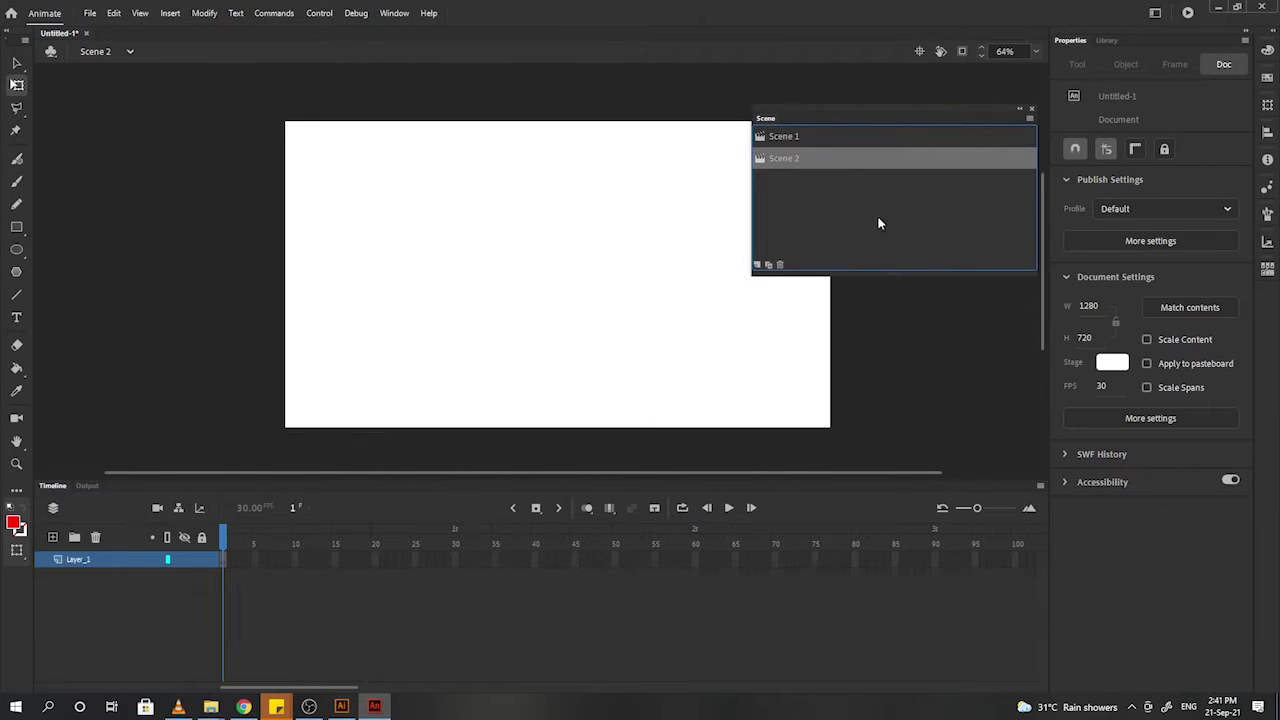
Switch to Illustrator and pull the clouds, sky and park artwork apart in Scene 2.ai.
{"action": "left_click", "coordinate": [341, 706]}
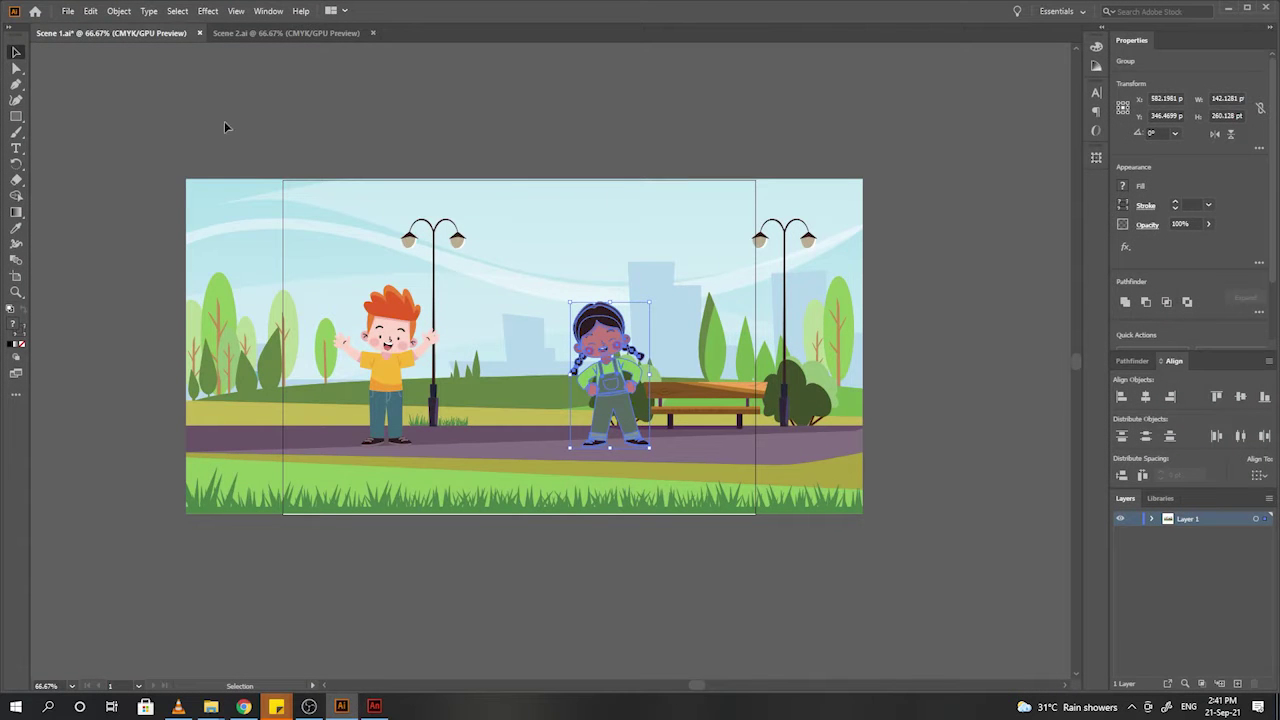
{"action": "left_click", "coordinate": [261, 32]}
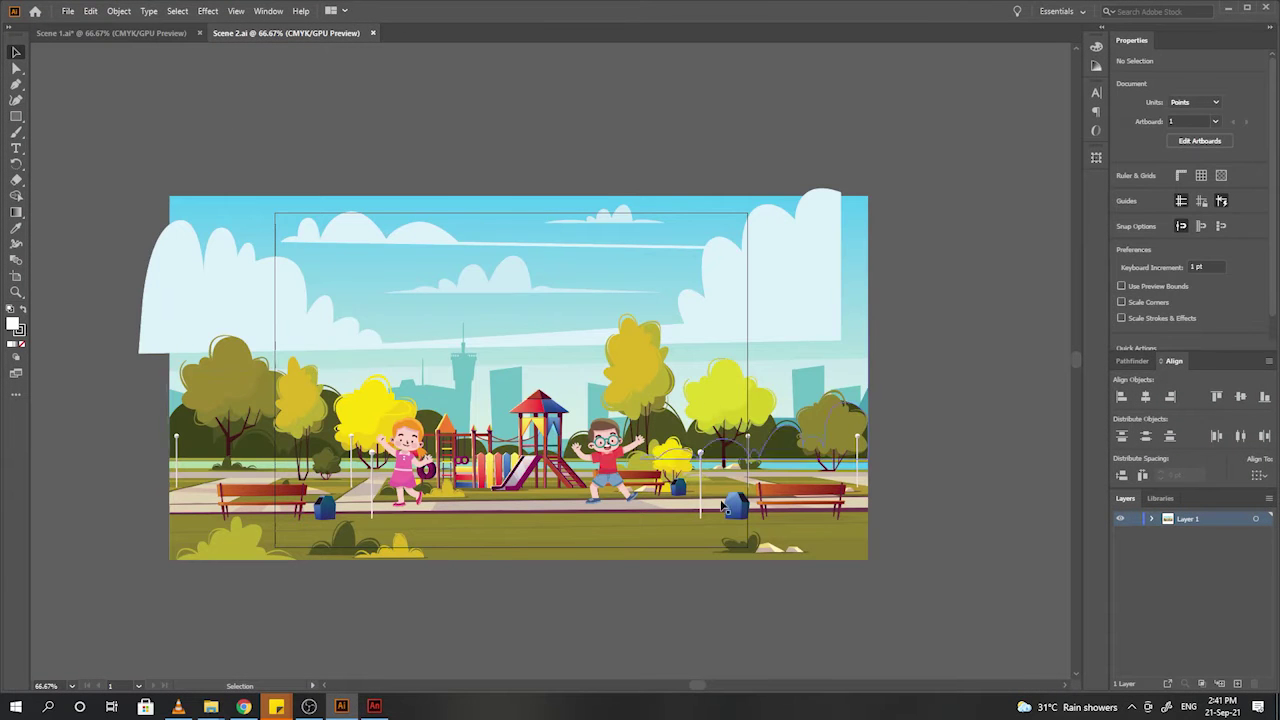
{"action": "left_click_drag", "start_coordinate": [848, 228], "coordinate": [938, 163]}
{"action": "scroll", "coordinate": [863, 295], "scroll_direction": "down", "scroll_amount": 1}
{"action": "left_click_drag", "start_coordinate": [786, 385], "coordinate": [969, 374]}
{"action": "left_click_drag", "start_coordinate": [375, 299], "coordinate": [340, 229]}
Copy the sky gradient and paste it into Scene 2 in Animate using the AI file importer preferences with layers maintained.
{"action": "left_click", "coordinate": [876, 335]}
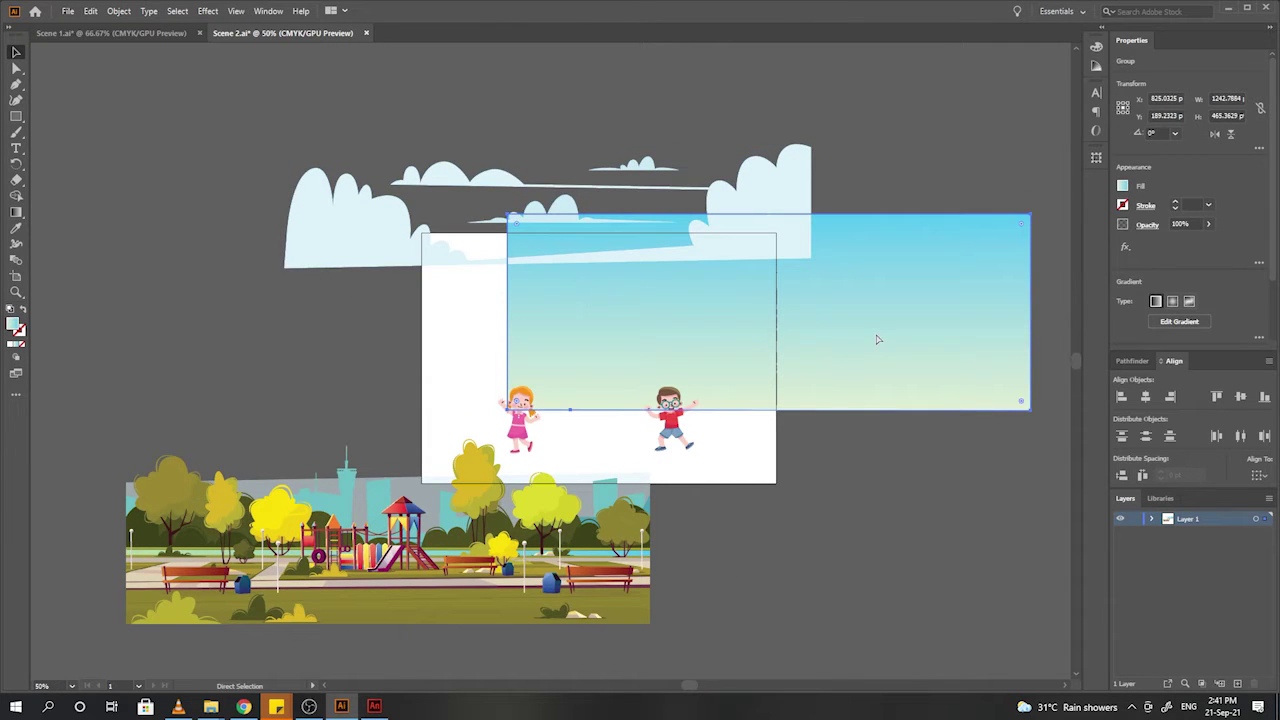
{"action": "left_click", "coordinate": [374, 706]}
{"action": "left_click", "coordinate": [303, 320]}
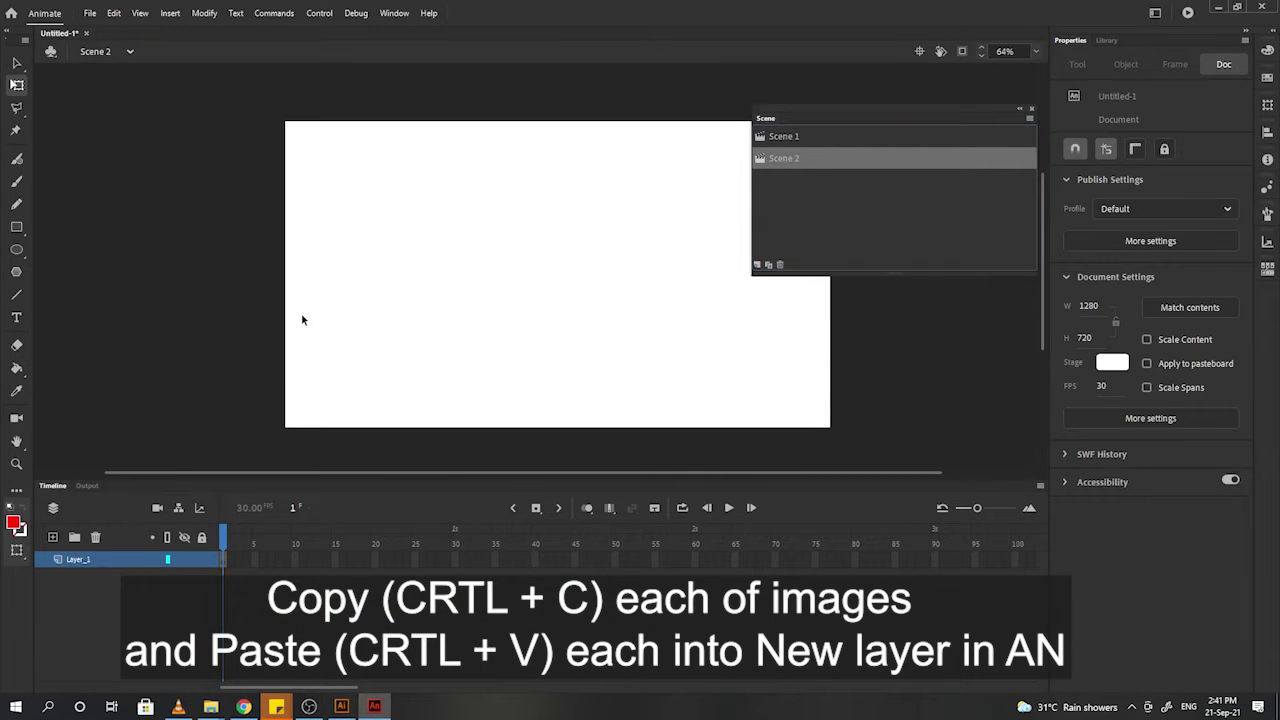
{"action": "key", "text": "ctrl+v"}
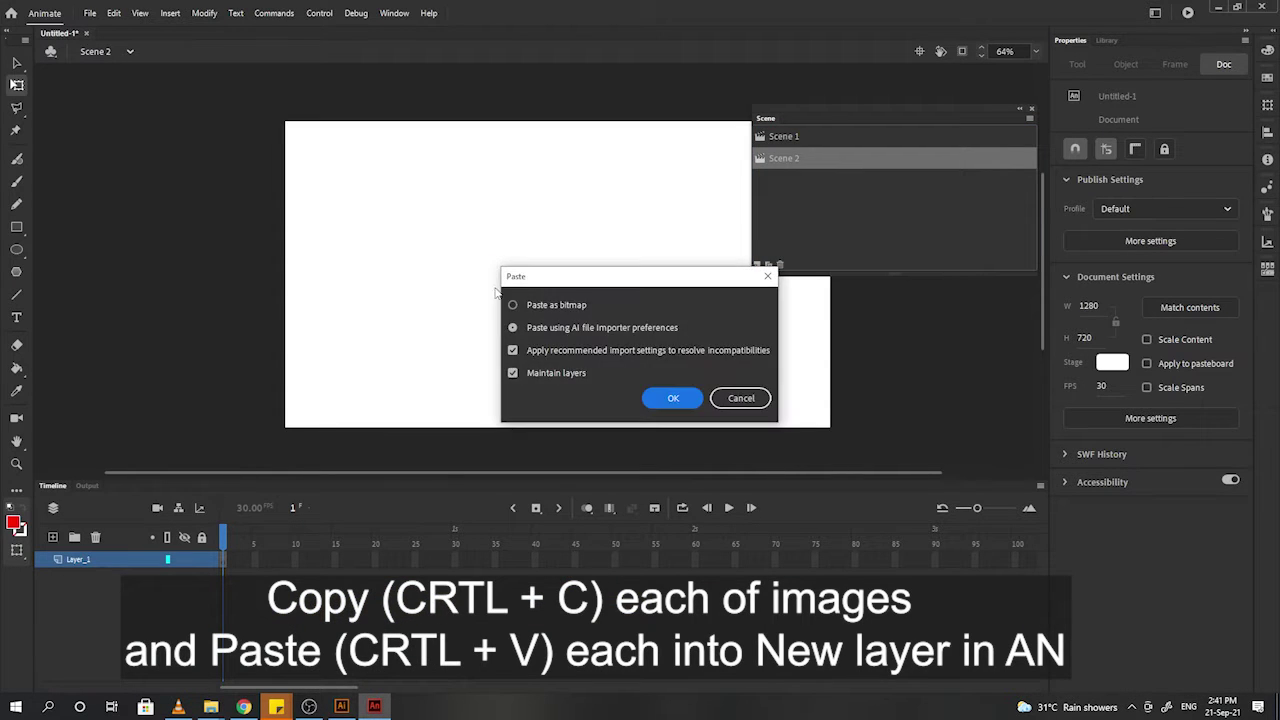
{"action": "left_click", "coordinate": [674, 398]}
Rename the sky's layer to SKY and enlarge the sky so it extends beyond both sides of the stage.
{"action": "double_click", "coordinate": [80, 560]}
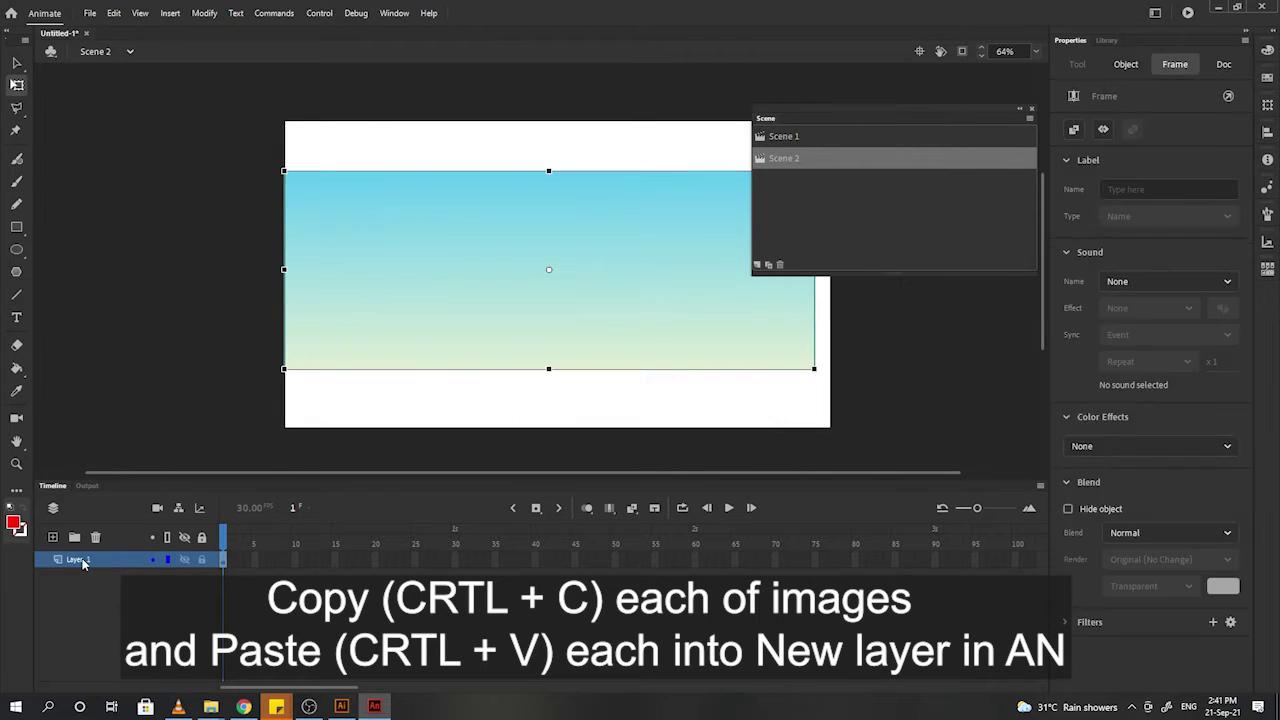
{"action": "type", "text": "sKY"}
{"action": "key", "text": "Return"}
{"action": "left_click_drag", "start_coordinate": [812, 369], "coordinate": [897, 420]}
{"action": "left_click", "coordinate": [897, 442]}
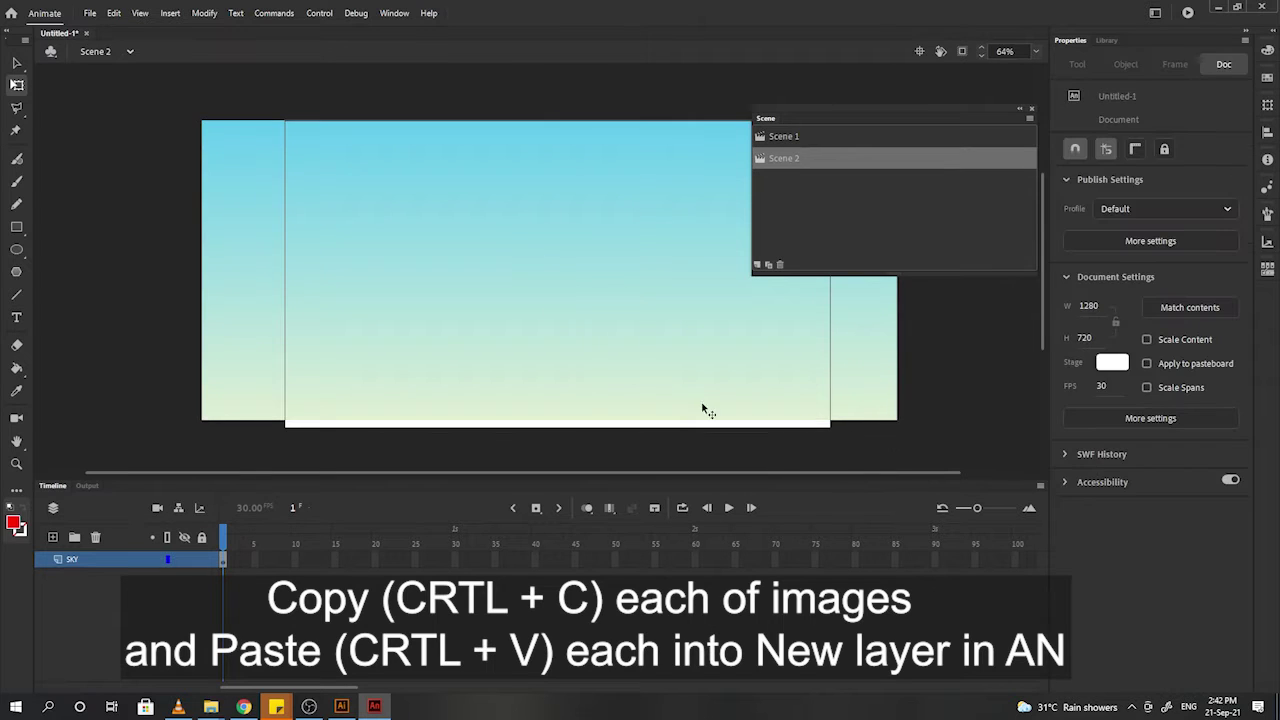
Add a new layer and paste the cloud group copied from Scene 2.ai in Illustrator into it.
{"action": "left_click", "coordinate": [53, 537]}
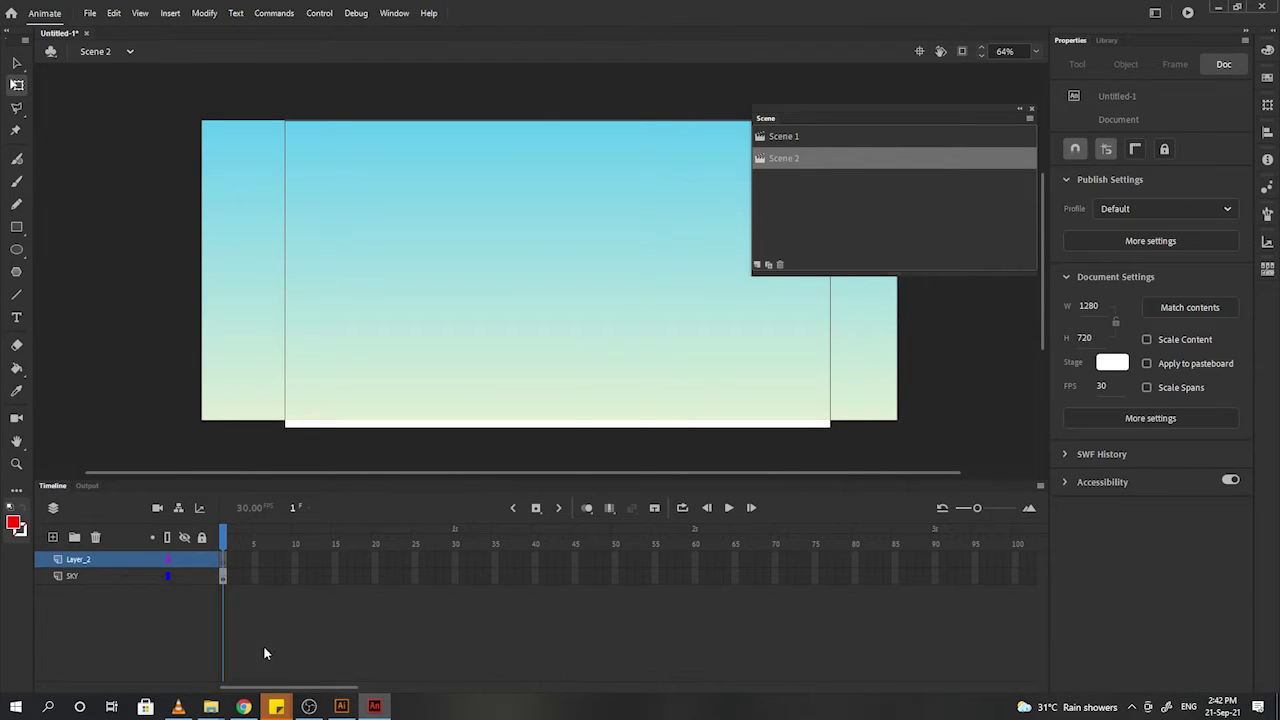
{"action": "left_click", "coordinate": [341, 706]}
{"action": "left_click", "coordinate": [417, 257]}
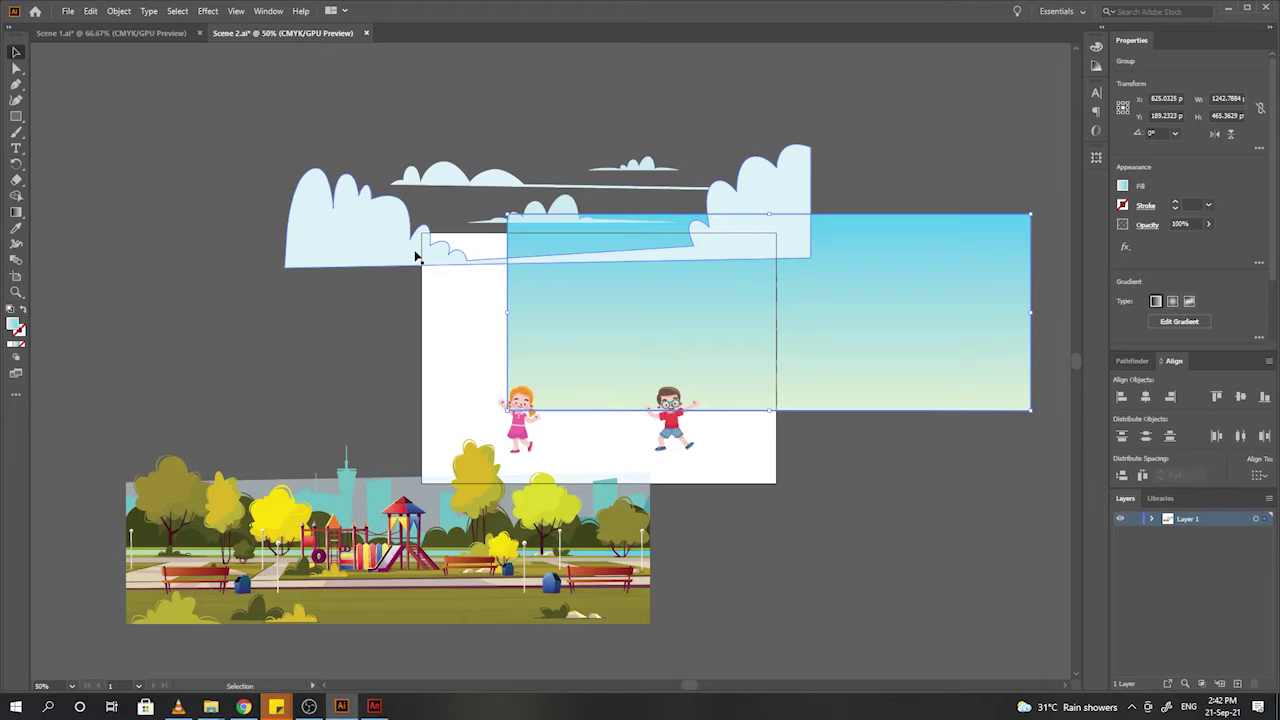
{"action": "key", "text": "ctrl+c"}
{"action": "left_click", "coordinate": [374, 706]}
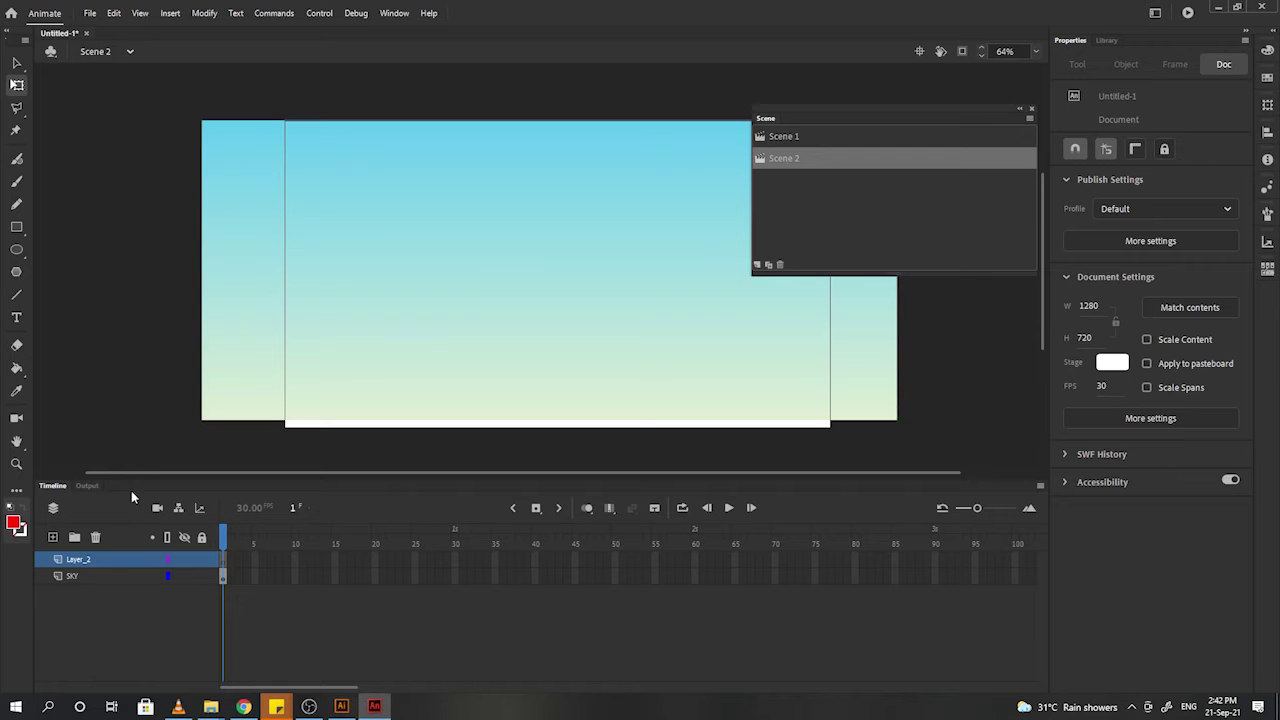
{"action": "key", "text": "ctrl+v"}
{"action": "left_click", "coordinate": [666, 396]}
Move the clouds to the top of the sky, enlarge them to about 1497 × 352 px and rename their layer CLOUD.
{"action": "left_click", "coordinate": [927, 392]}
{"action": "left_click_drag", "start_coordinate": [742, 272], "coordinate": [826, 184]}
{"action": "left_click_drag", "start_coordinate": [860, 118], "coordinate": [1148, 278]}
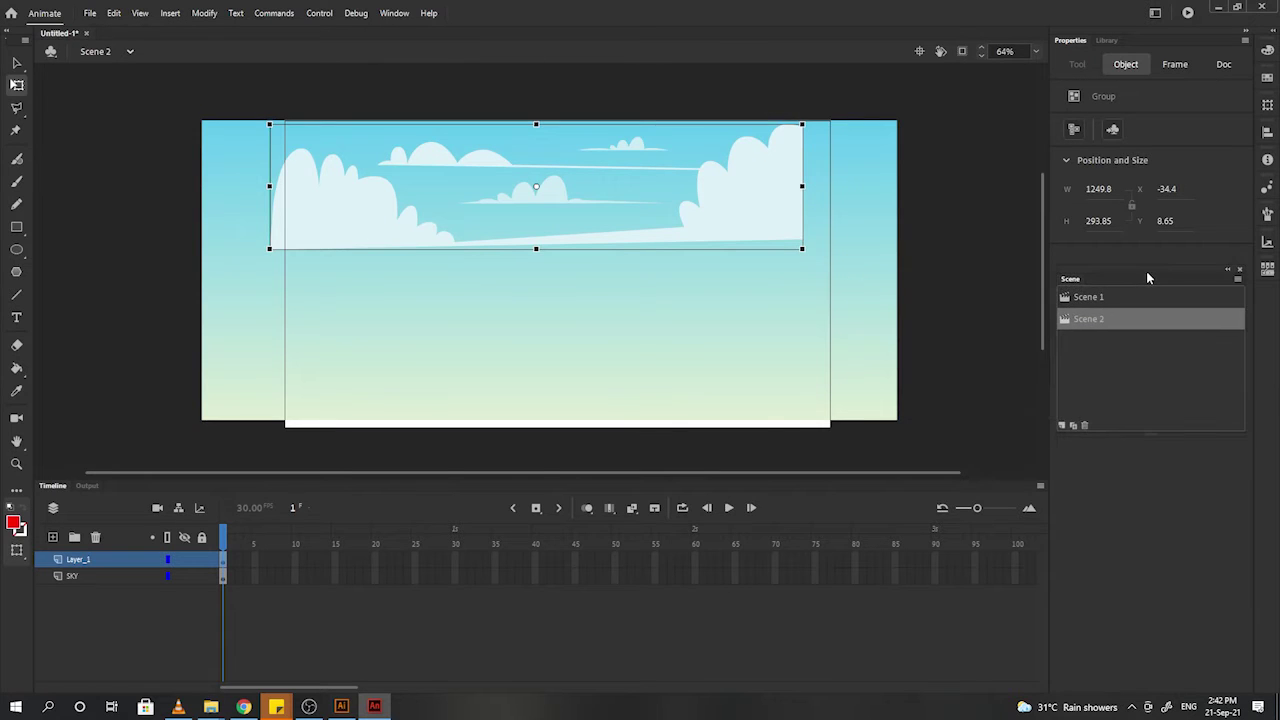
{"action": "left_click_drag", "start_coordinate": [806, 252], "coordinate": [855, 261]}
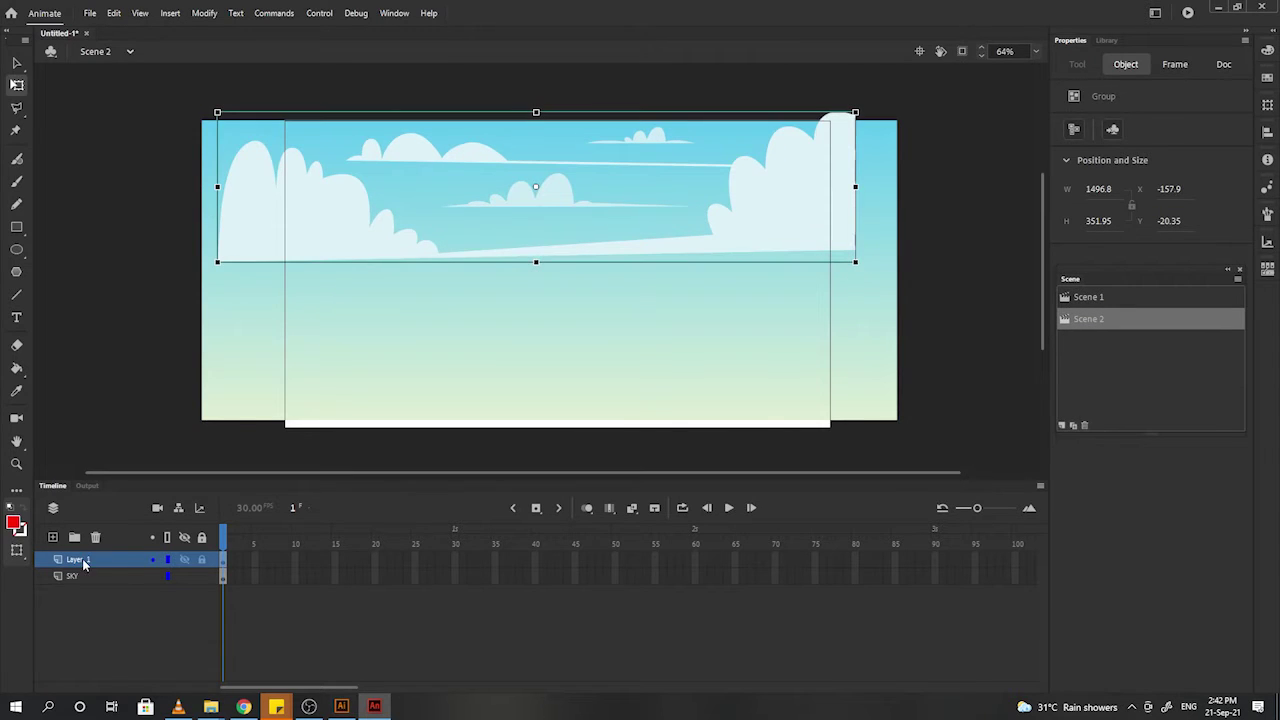
{"action": "double_click", "coordinate": [78, 559]}
{"action": "type", "text": "cLOUD"}
{"action": "key", "text": "Return"}
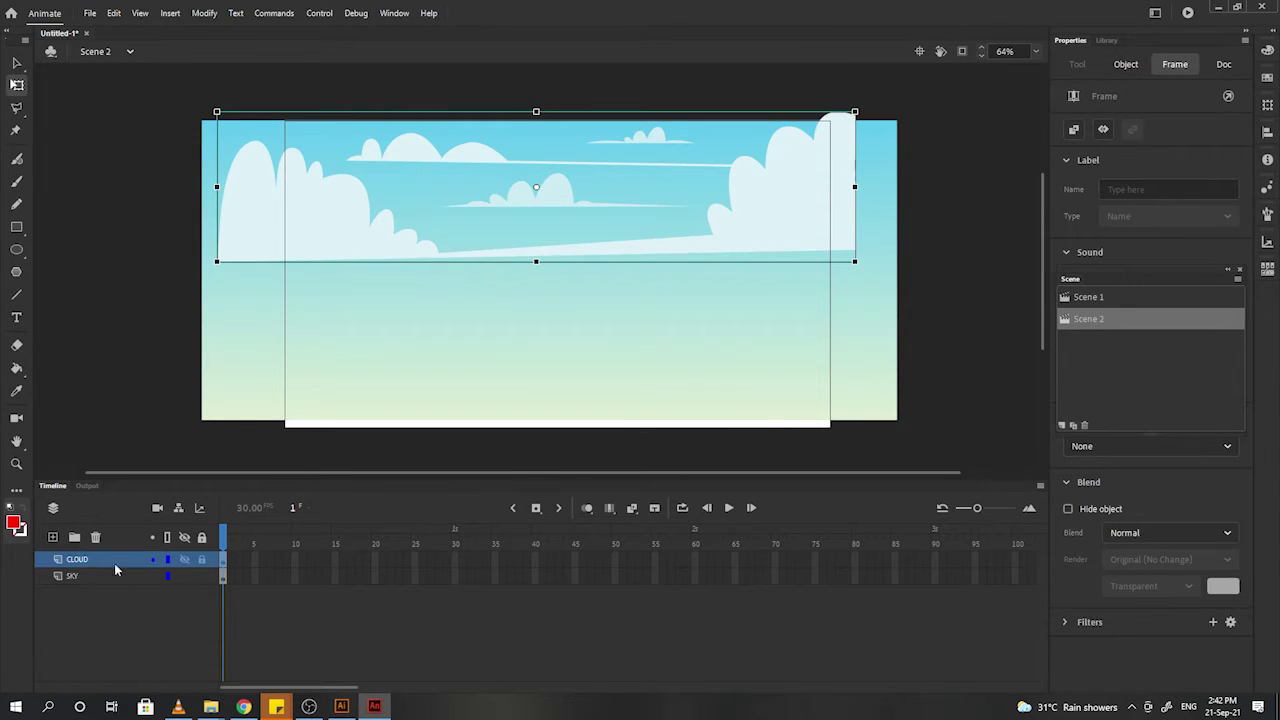
Add a new layer and paste the playground park artwork copied from Illustrator into it.
{"action": "left_click", "coordinate": [53, 537]}
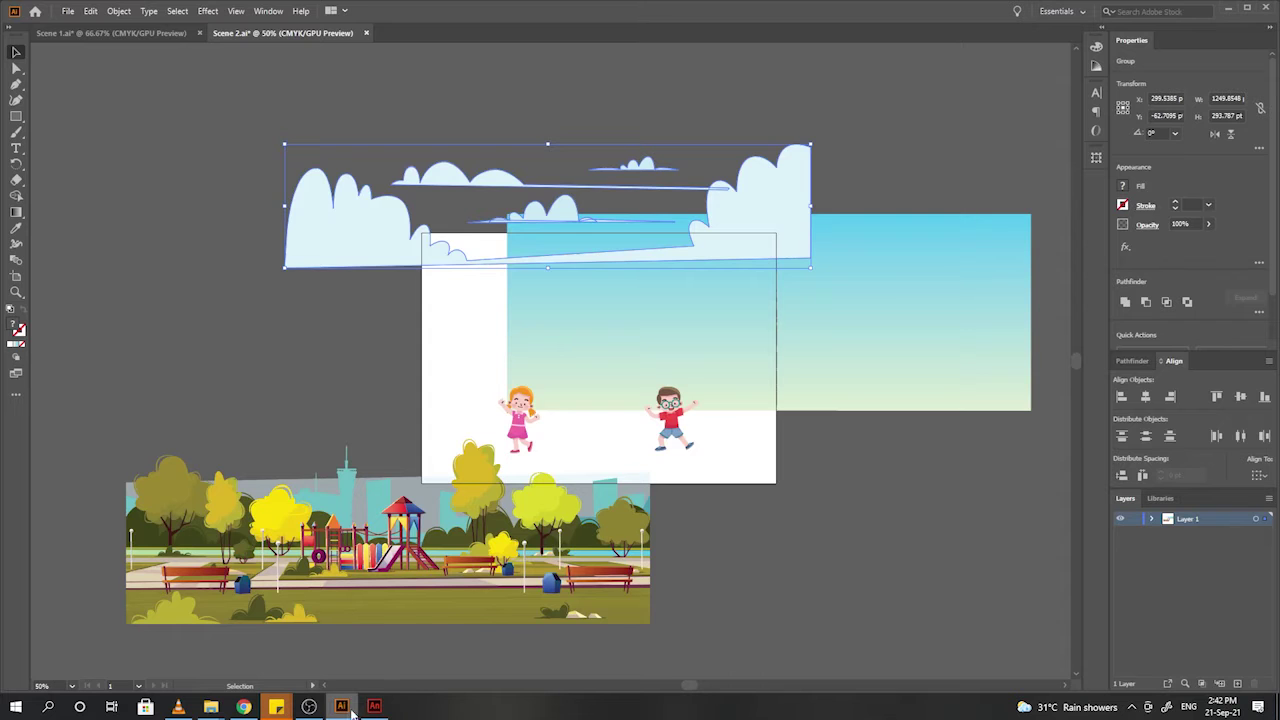
{"action": "left_click", "coordinate": [341, 706]}
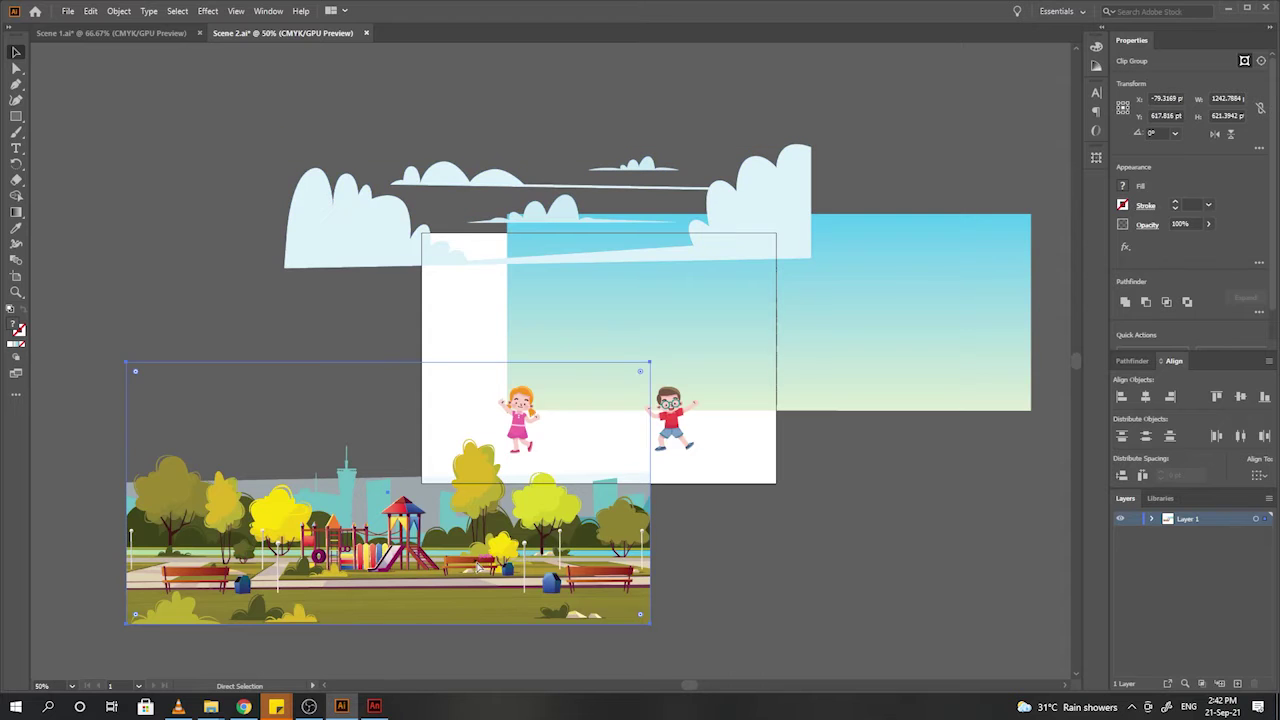
{"action": "left_click", "coordinate": [374, 706]}
{"action": "key", "text": "ctrl+v"}
{"action": "left_click", "coordinate": [671, 397]}
Enlarge the park, lower it to cover the bottom of the stage and rename its layer PARK.
{"action": "left_click_drag", "start_coordinate": [814, 364], "coordinate": [927, 419]}
{"action": "left_click_drag", "start_coordinate": [704, 400], "coordinate": [704, 438]}
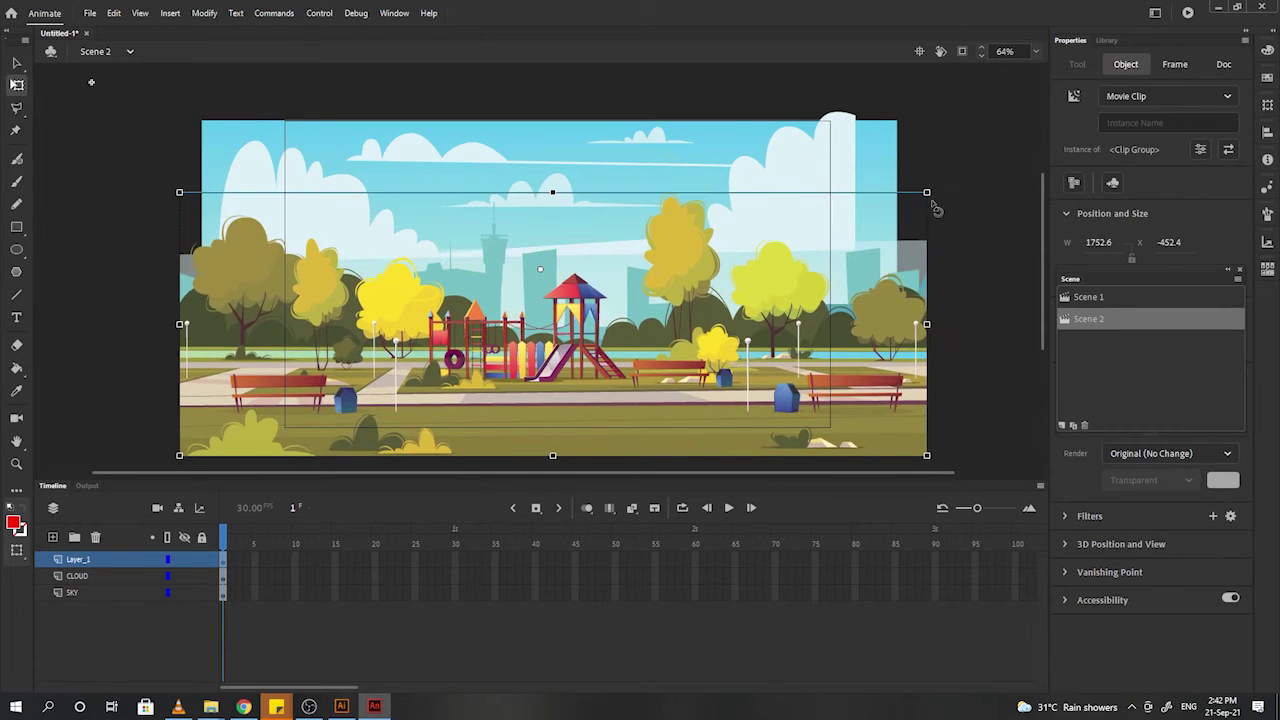
{"action": "left_click_drag", "start_coordinate": [936, 208], "coordinate": [970, 202]}
{"action": "double_click", "coordinate": [78, 559]}
{"action": "type", "text": "PAR"}
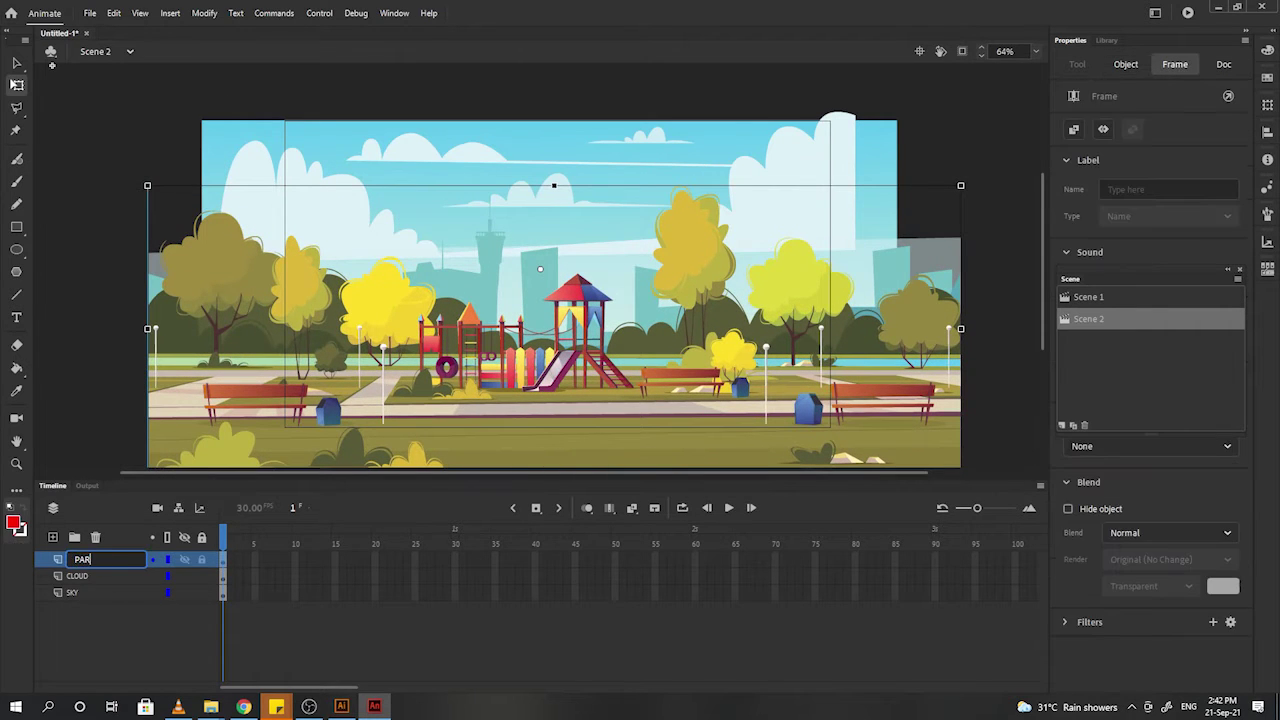
{"action": "type", "text": "K"}
{"action": "key", "text": "Return"}
Copy the girl in the pink dress from Illustrator and paste her onto a new layer in Animate.
{"action": "left_click", "coordinate": [341, 706]}
{"action": "left_click", "coordinate": [527, 420]}
{"action": "left_click", "coordinate": [378, 702]}
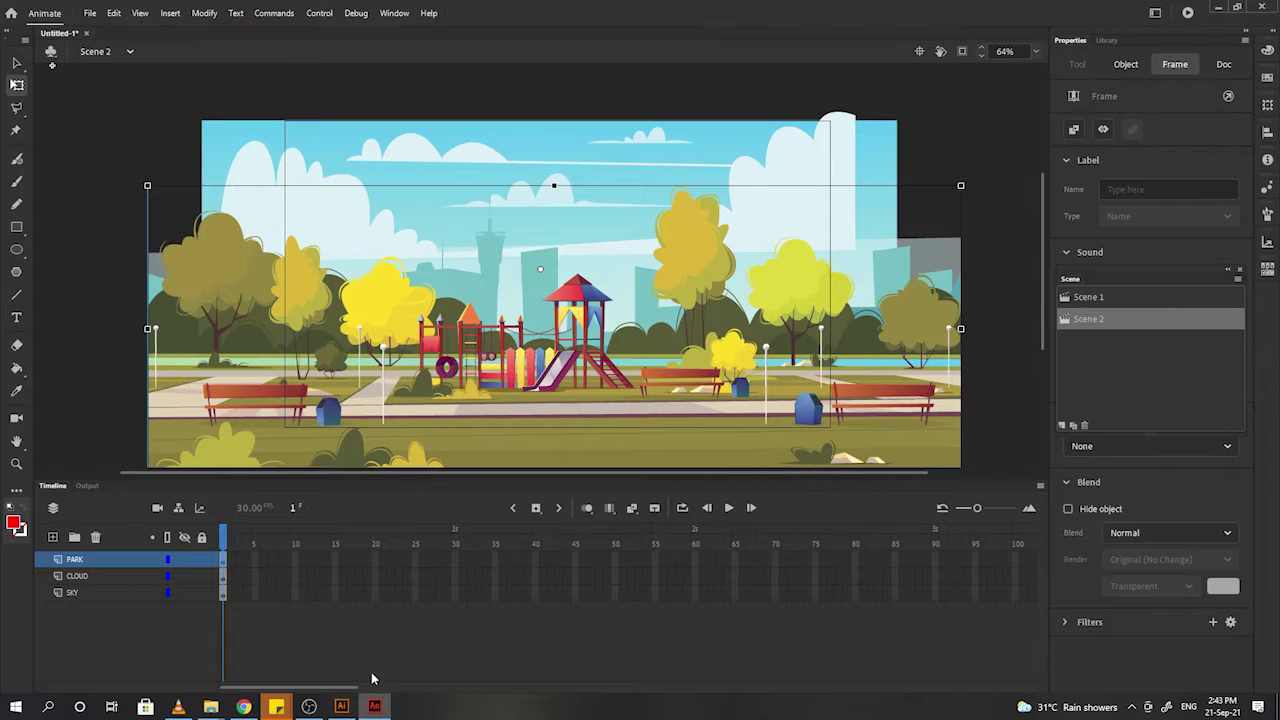
{"action": "left_click", "coordinate": [54, 538]}
{"action": "key", "text": "ctrl+v"}
{"action": "left_click", "coordinate": [672, 398]}
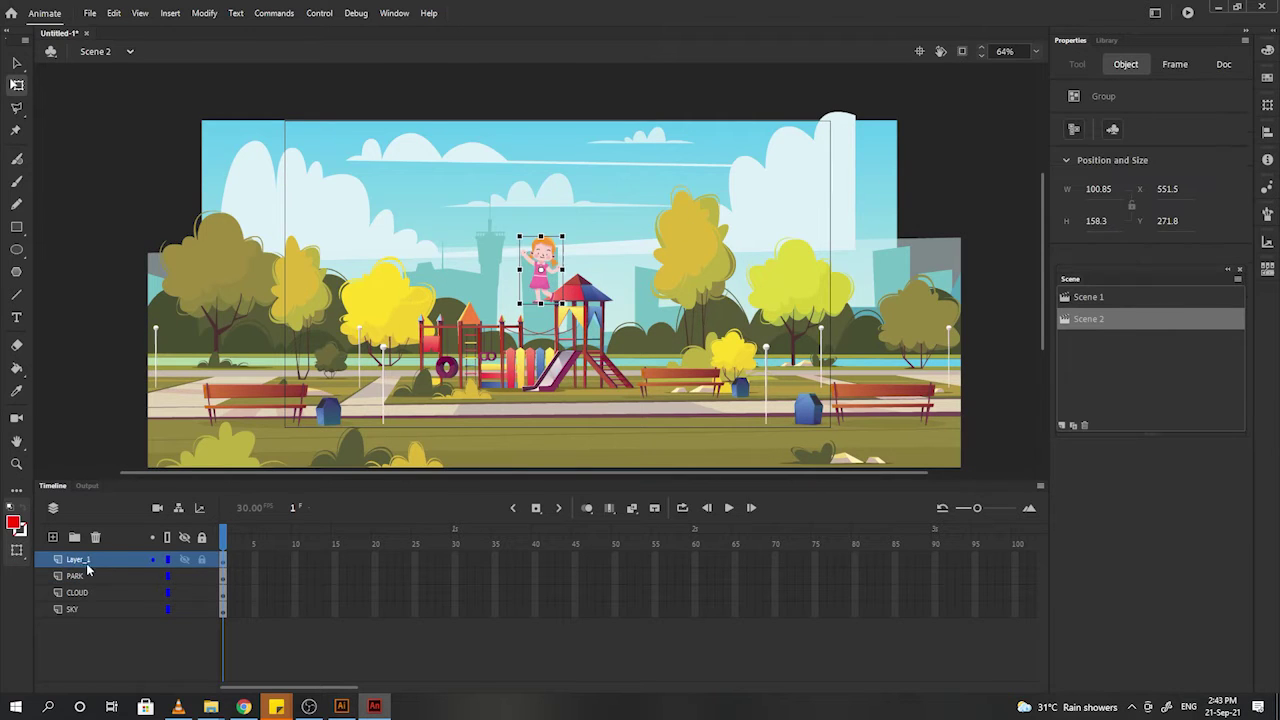
Enlarge the girl to about 186 × 293 px, stand her on the path beside the playground and rename her layer GIRL_PINK.
{"action": "left_click_drag", "start_coordinate": [562, 304], "coordinate": [581, 332]}
{"action": "left_click_drag", "start_coordinate": [543, 283], "coordinate": [419, 365]}
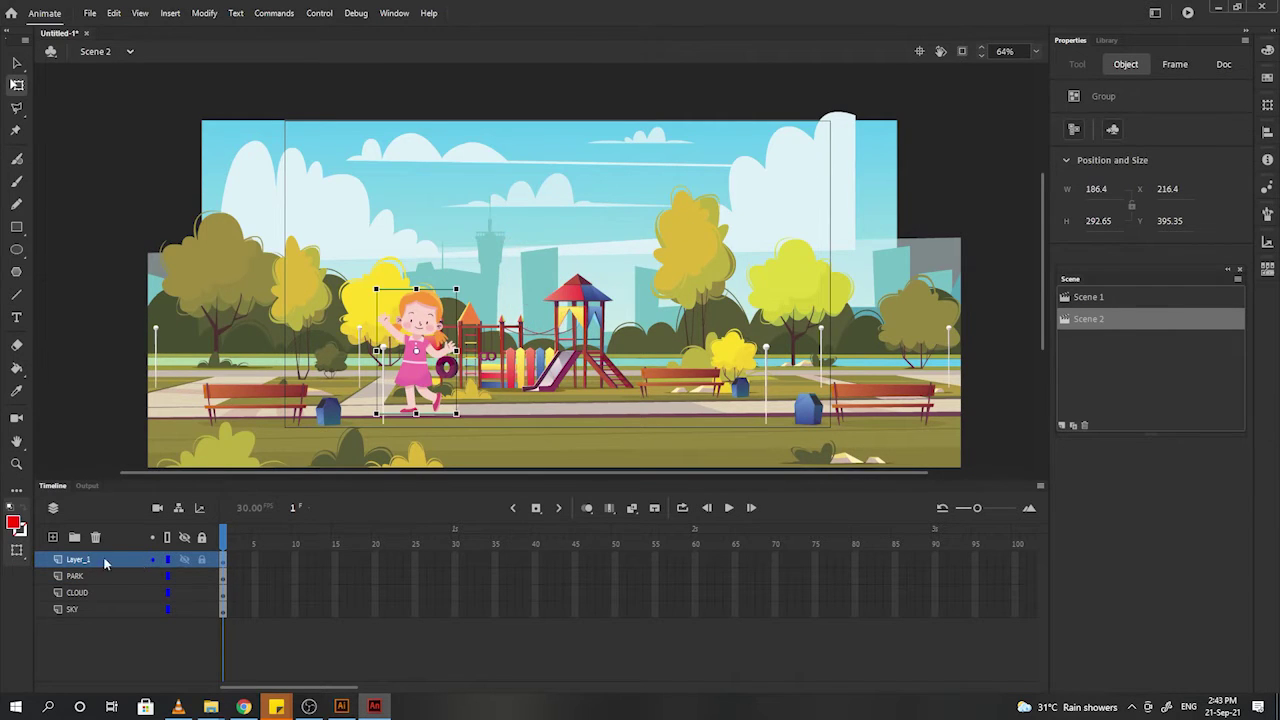
{"action": "double_click", "coordinate": [104, 561]}
{"action": "type", "text": "GIRL_PIN"}
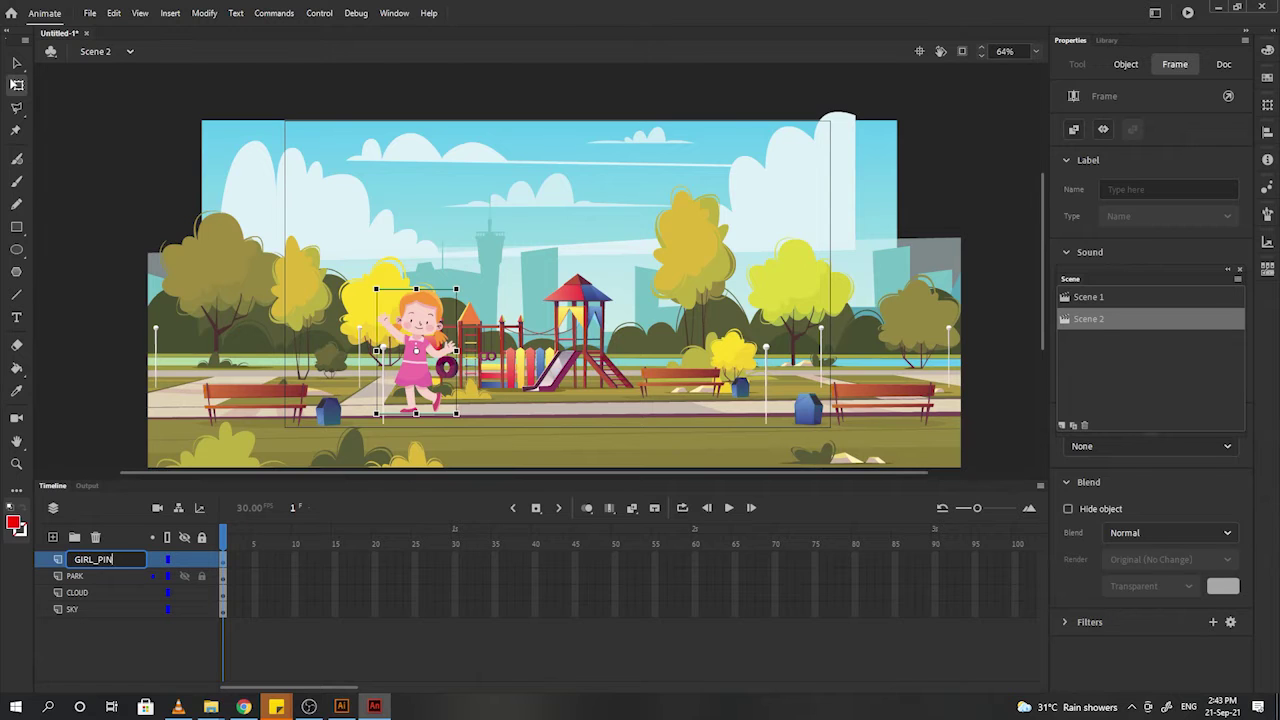
{"action": "type", "text": "K"}
{"action": "key", "text": "Return"}
Paste the boy with glasses onto his own layer, enlarge him to about 276 × 324 px and stand him on the path beyond the slide.
{"action": "mouse_move", "coordinate": [373, 707]}
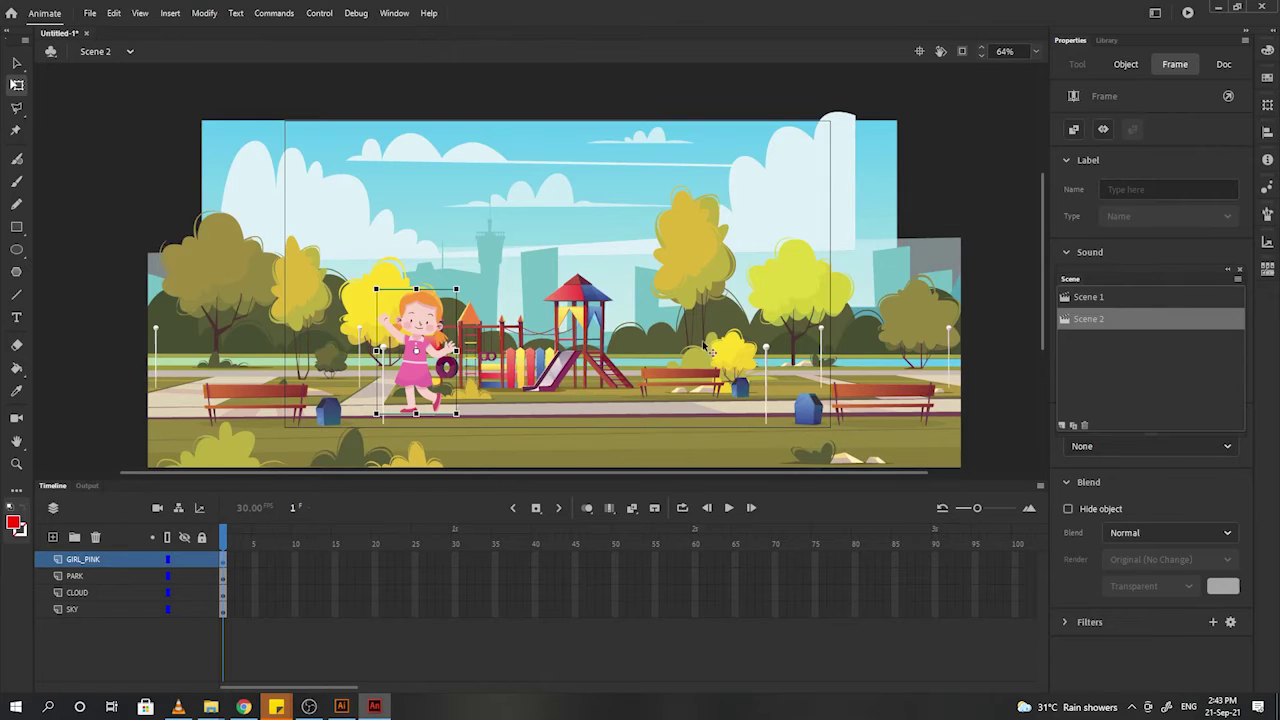
{"action": "key", "text": "ctrl+v"}
{"action": "left_click", "coordinate": [662, 397]}
{"action": "left_click", "coordinate": [551, 260]}
{"action": "left_click_drag", "start_coordinate": [568, 301], "coordinate": [692, 364]}
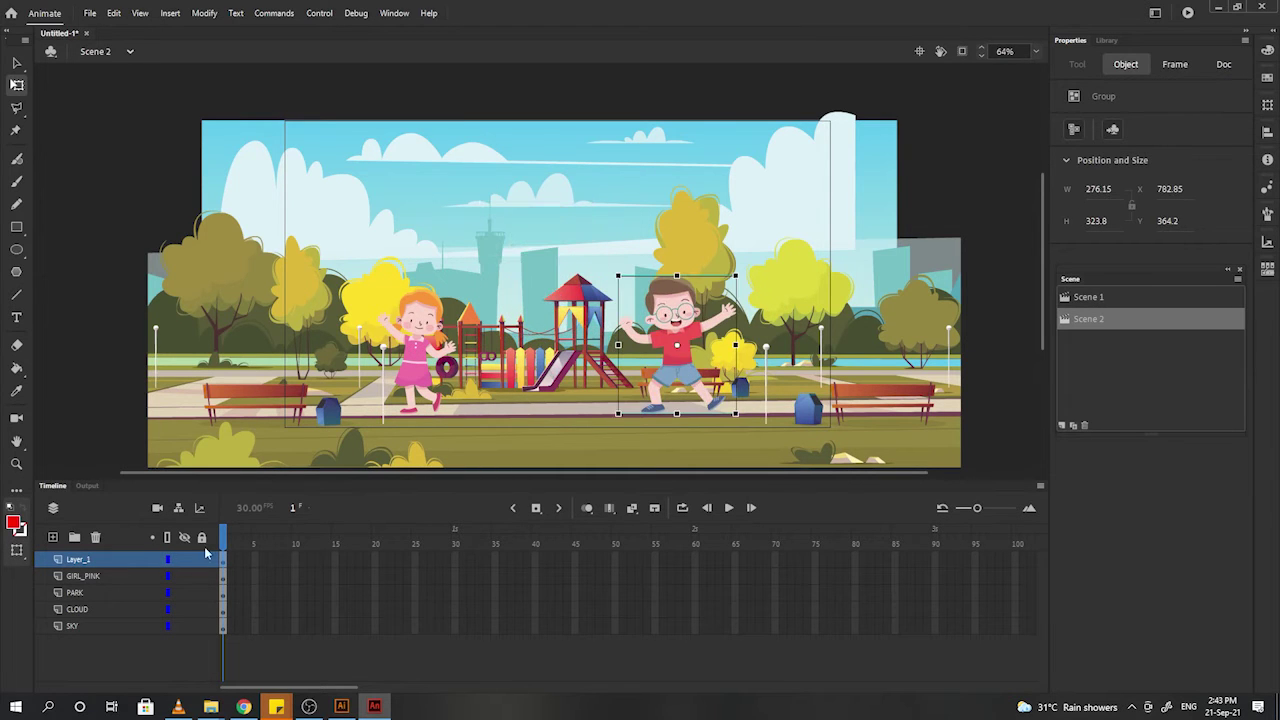
Rename the boy's layer to BOY_GLASS.
{"action": "double_click", "coordinate": [78, 559]}
{"action": "type", "text": "BOY_GLA"}
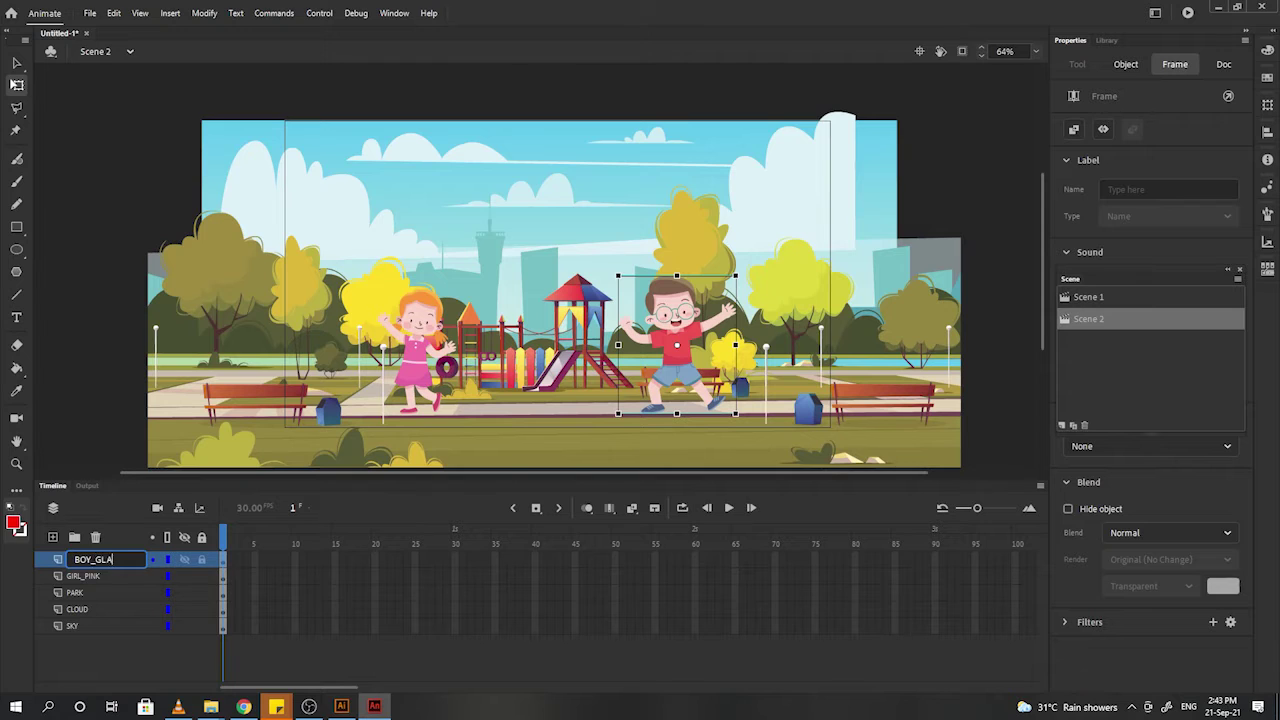
{"action": "type", "text": "SS"}
{"action": "key", "text": "Return"}
Shrink the boy slightly, then enlarge the girl a little and move her closer to the slide.
{"action": "left_click", "coordinate": [1126, 64]}
{"action": "mouse_move", "coordinate": [736, 275]}
{"action": "left_mouse_down"}
{"action": "mouse_move", "coordinate": [721, 291]}
{"action": "mouse_move", "coordinate": [741, 275]}
{"action": "mouse_move", "coordinate": [732, 281]}
{"action": "left_mouse_up"}
{"action": "left_click", "coordinate": [912, 177]}
{"action": "left_click", "coordinate": [430, 363]}
{"action": "left_click_drag", "start_coordinate": [457, 289], "coordinate": [474, 280]}
{"action": "left_click_drag", "start_coordinate": [420, 350], "coordinate": [482, 340]}
{"action": "left_click", "coordinate": [905, 188]}
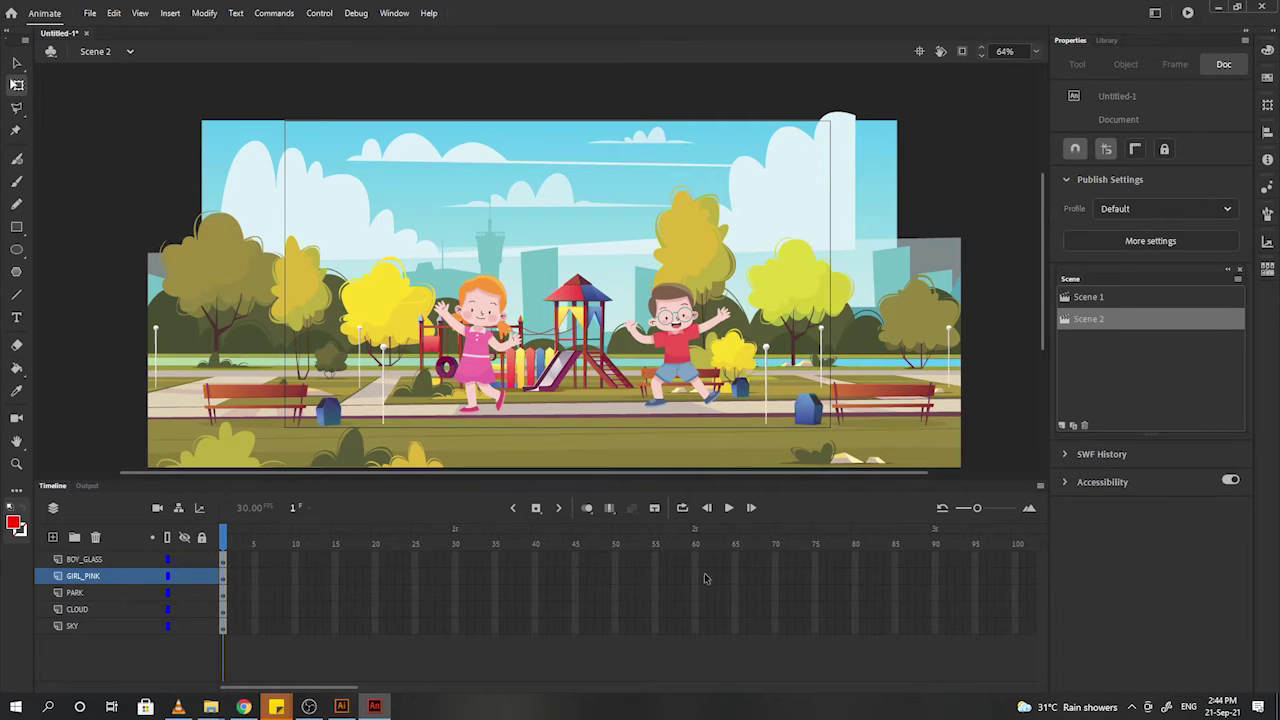
Extend all five layers of Scene 2 to frame 60 by inserting frames.
{"action": "left_click", "coordinate": [693, 626]}
{"action": "right_click", "coordinate": [694, 626]}
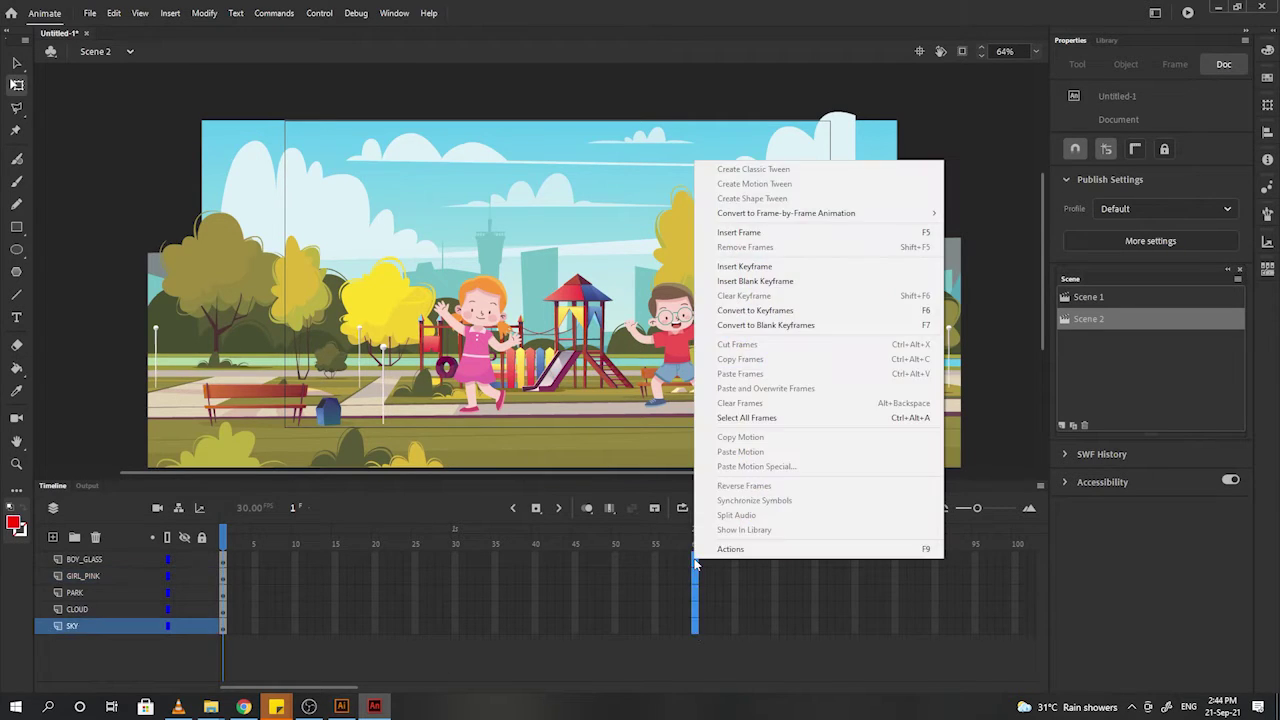
{"action": "left_click", "coordinate": [825, 233]}
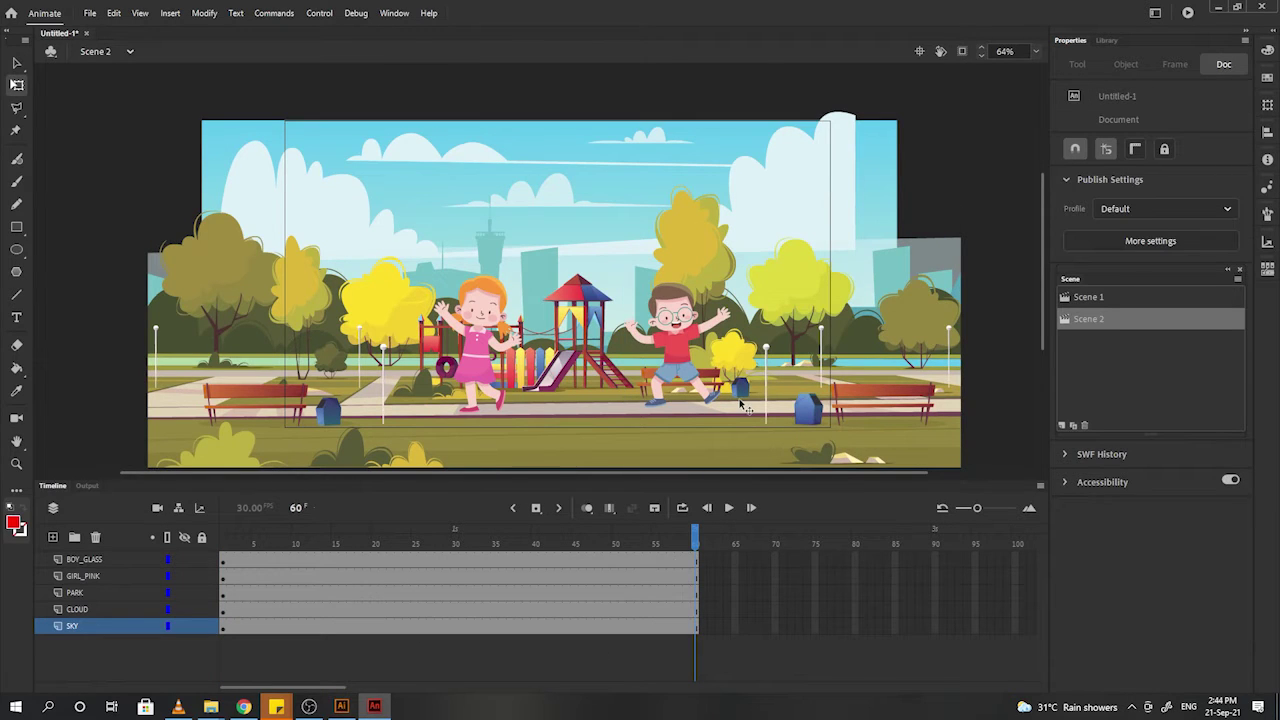
Add a new layer above all the others and name it BUTTON.
{"action": "left_click", "coordinate": [53, 537]}
{"action": "double_click", "coordinate": [82, 559]}
{"action": "type", "text": "BUTTON"}
{"action": "key", "text": "Return"}
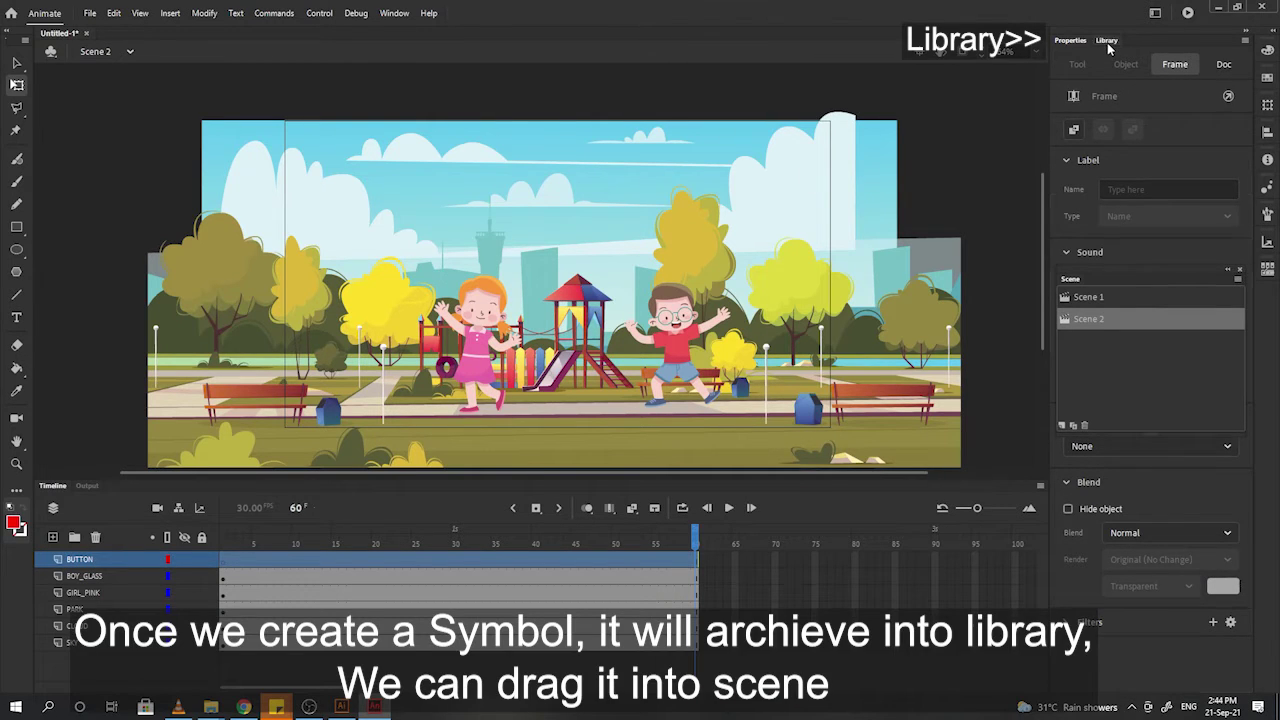
Place the NEXT_Button symbol from the library near the stage's upper-left corner, flipped to point left, and check its button states.
{"action": "left_click", "coordinate": [1107, 41]}
{"action": "left_click_drag", "start_coordinate": [1112, 256], "coordinate": [541, 360]}
{"action": "left_click_drag", "start_coordinate": [613, 314], "coordinate": [355, 176]}
{"action": "left_click", "coordinate": [165, 170]}
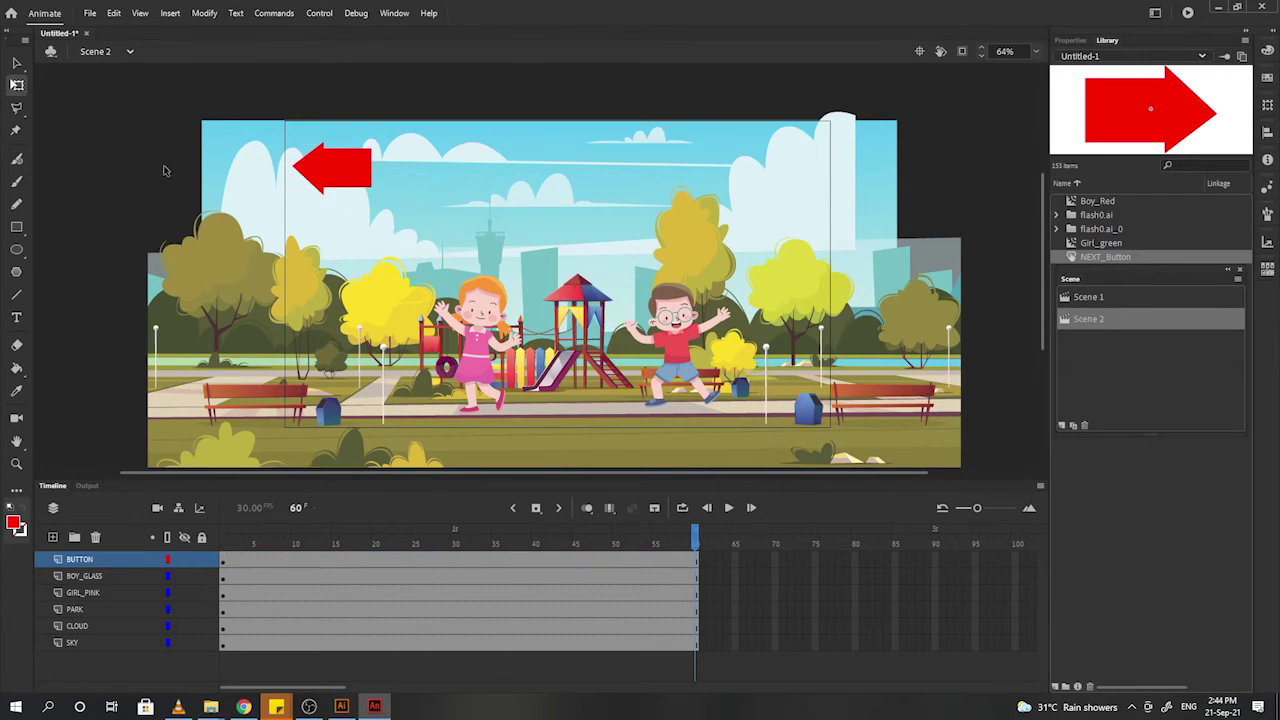
{"action": "double_click", "coordinate": [360, 175]}
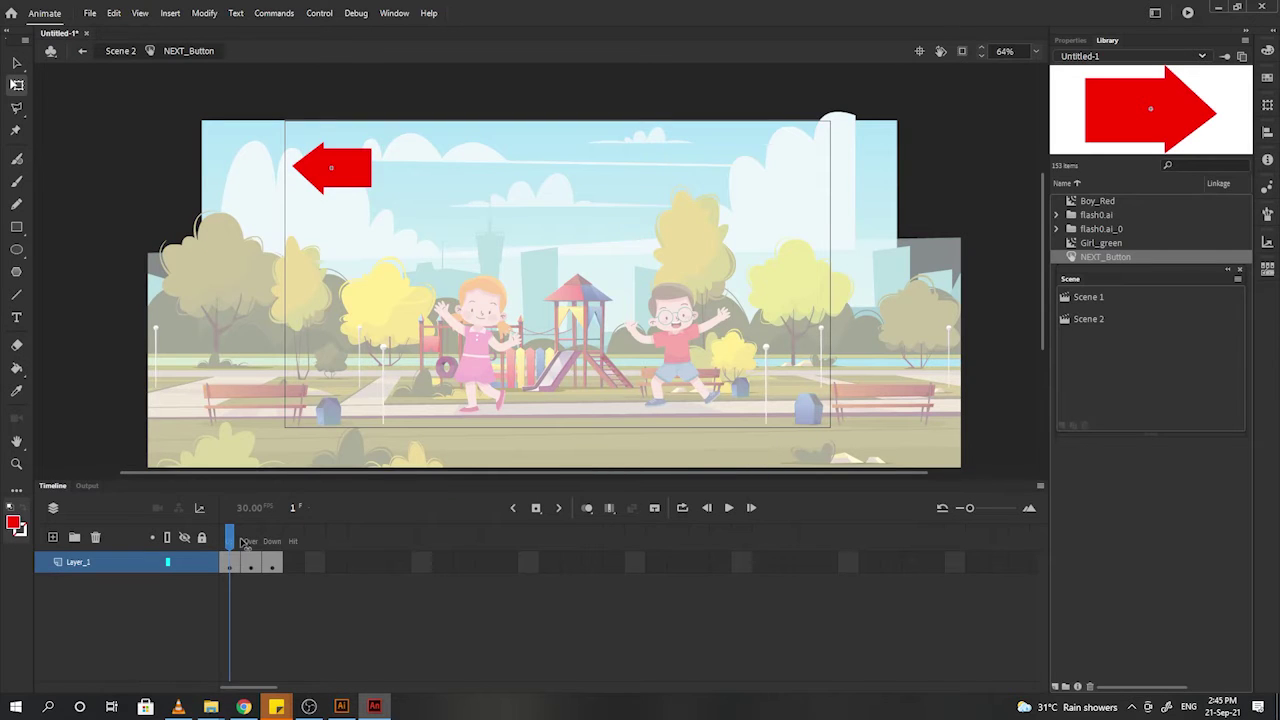
{"action": "left_click", "coordinate": [82, 51]}
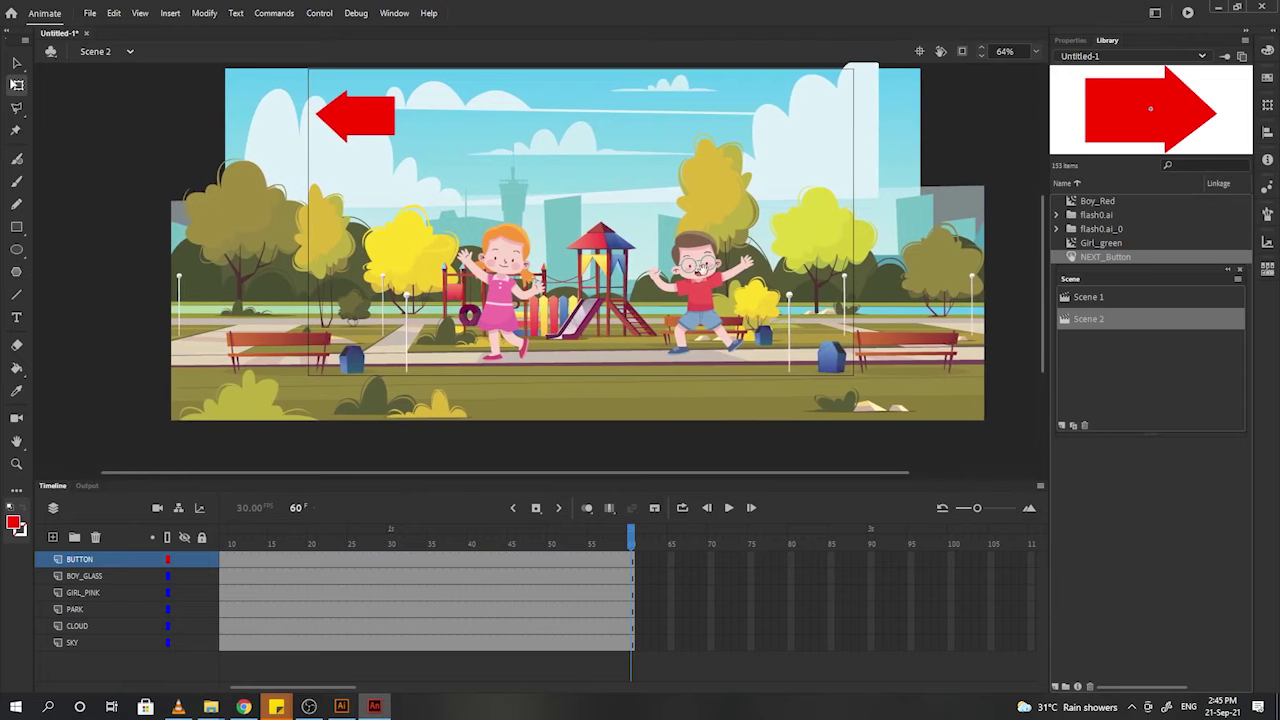
Convert the girl on the GIRL_PINK layer to a Movie Clip symbol named Girl_Pink.
{"action": "left_click", "coordinate": [459, 315]}
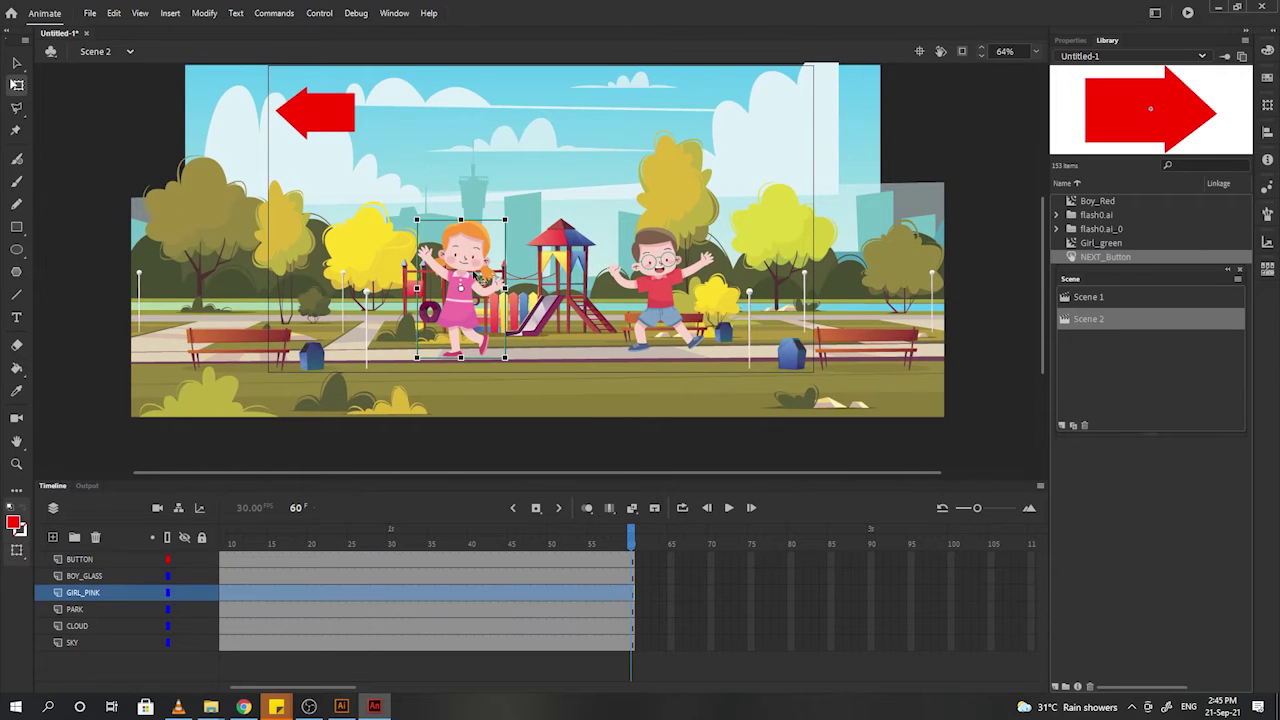
{"action": "right_click", "coordinate": [471, 305]}
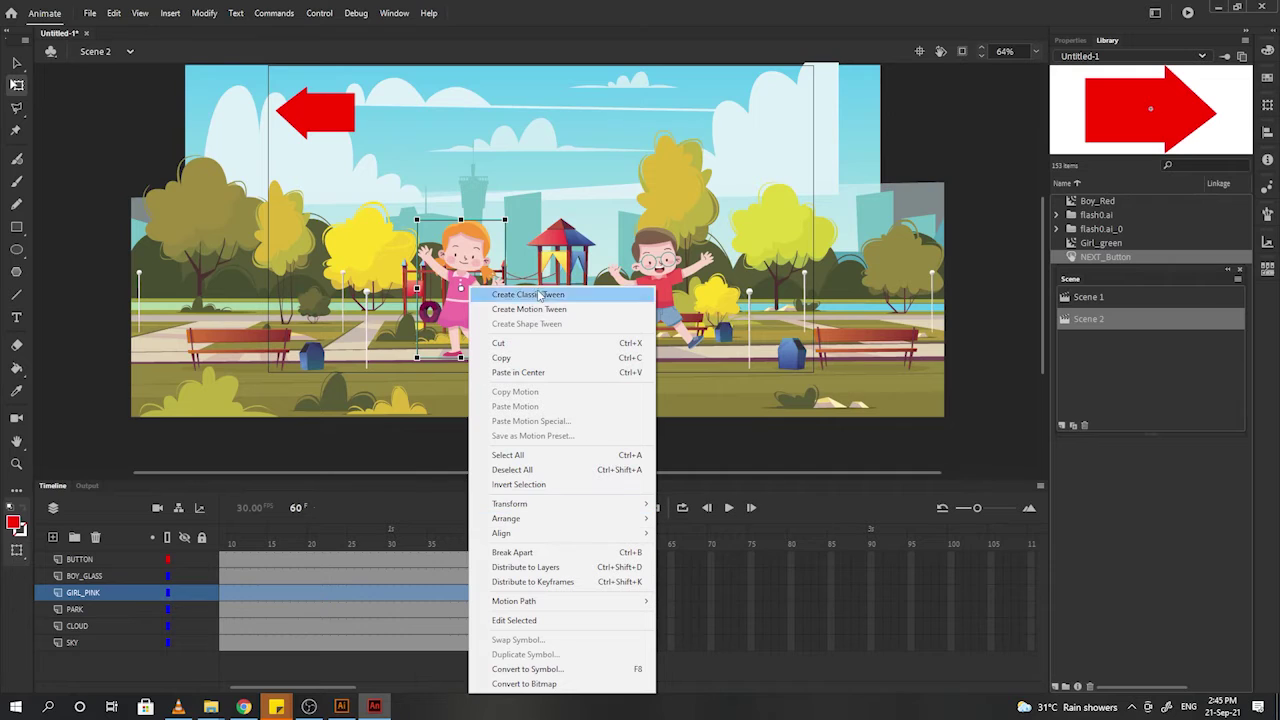
{"action": "left_click", "coordinate": [609, 675]}
{"action": "type", "text": "Girl_Pink"}
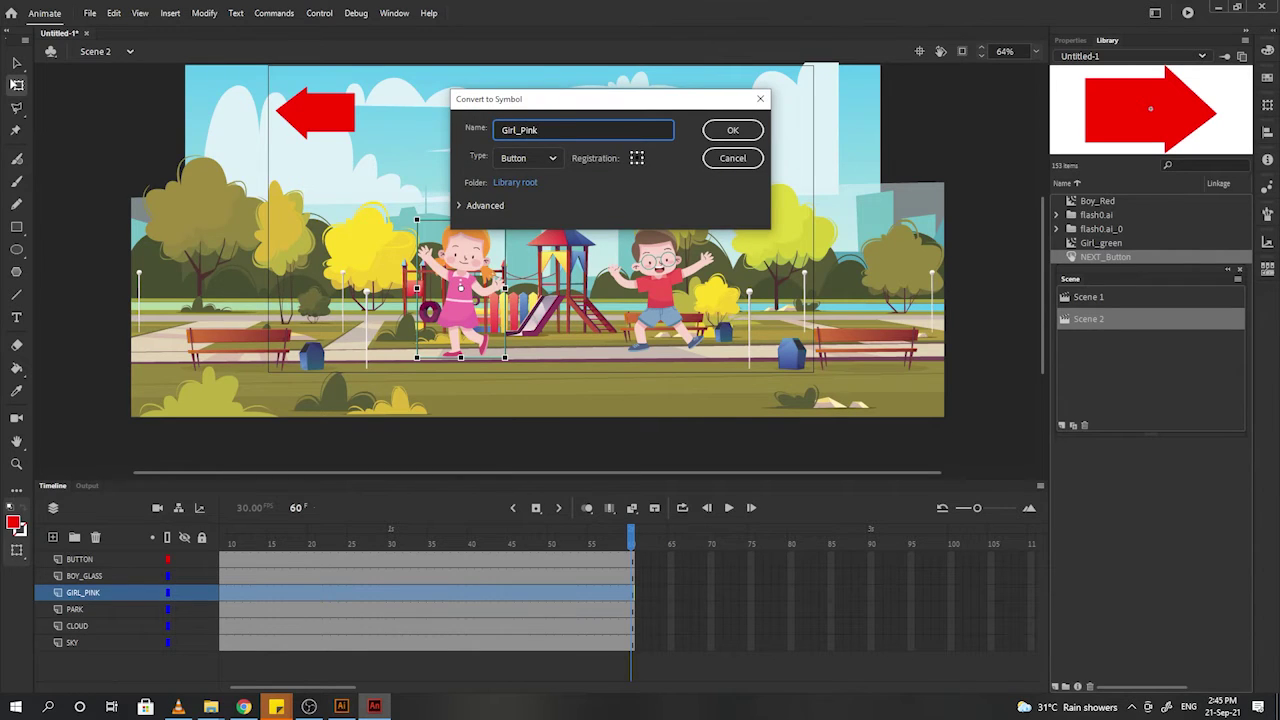
{"action": "left_click", "coordinate": [541, 159]}
{"action": "left_click", "coordinate": [536, 187]}
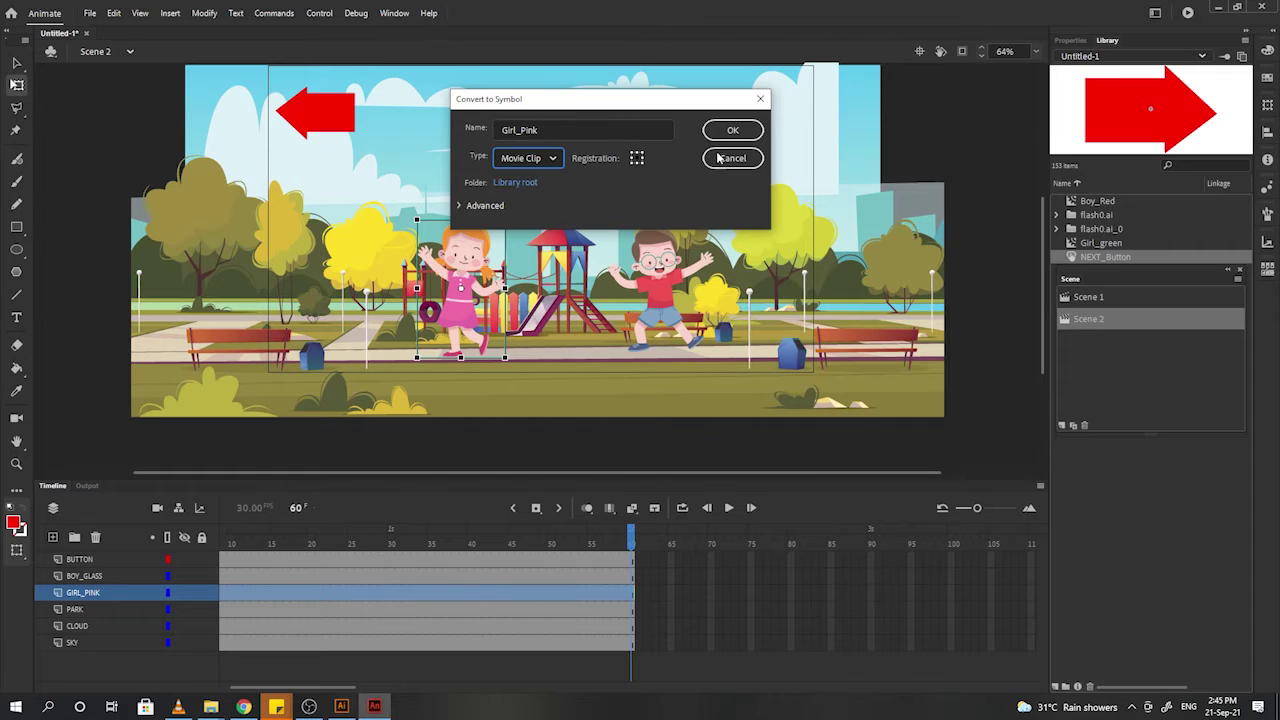
{"action": "left_click", "coordinate": [745, 136]}
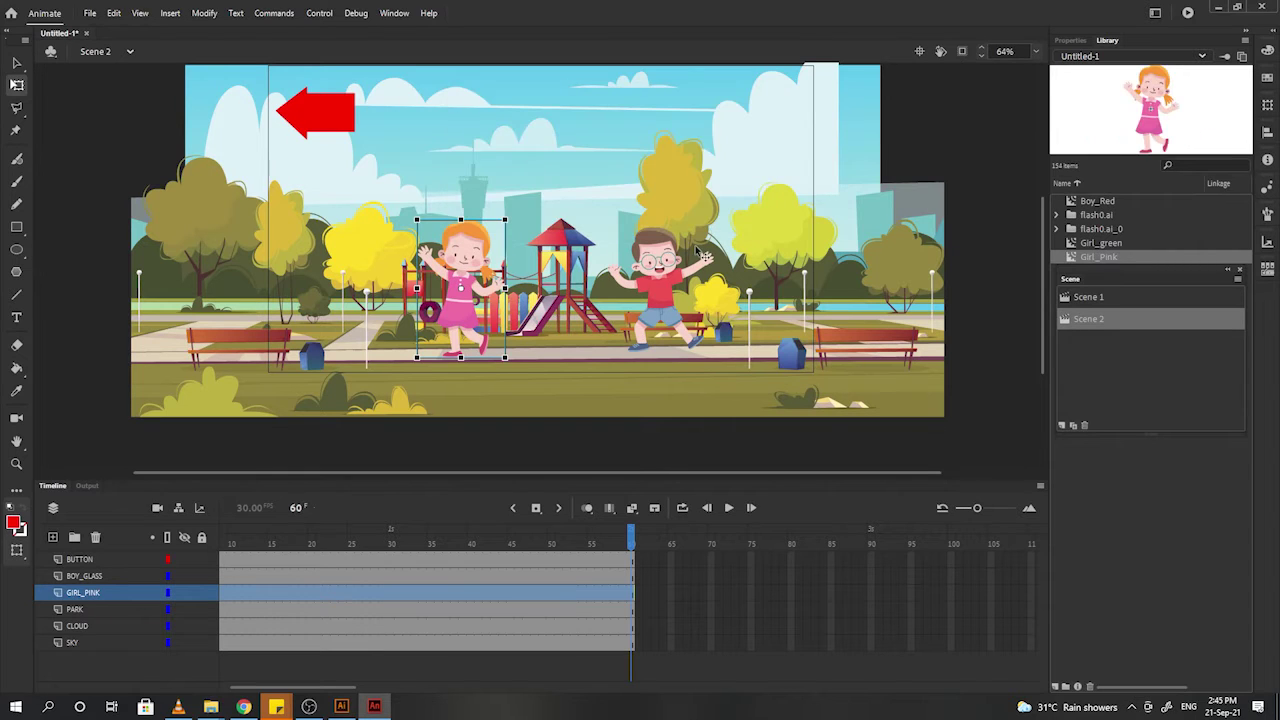
Open the Girl_Pink symbol for editing and extend its layer to frame 30 by inserting frames.
{"action": "left_click", "coordinate": [660, 285]}
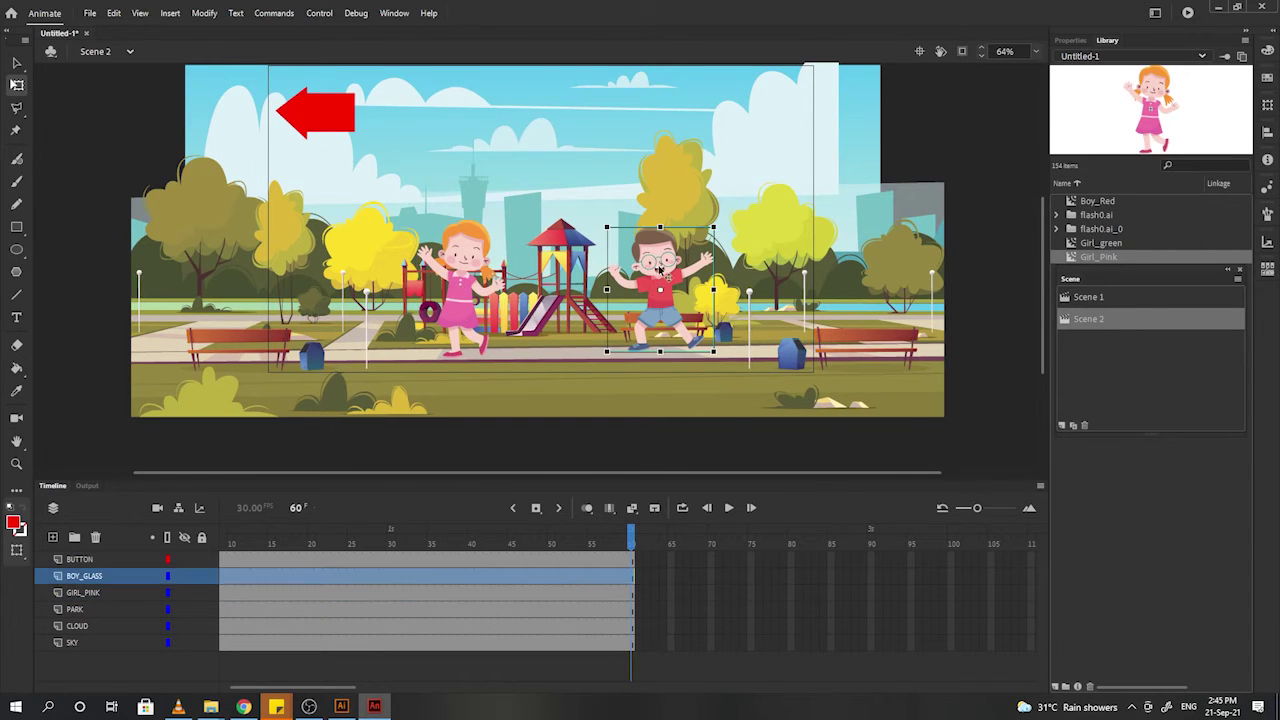
{"action": "left_click", "coordinate": [440, 330]}
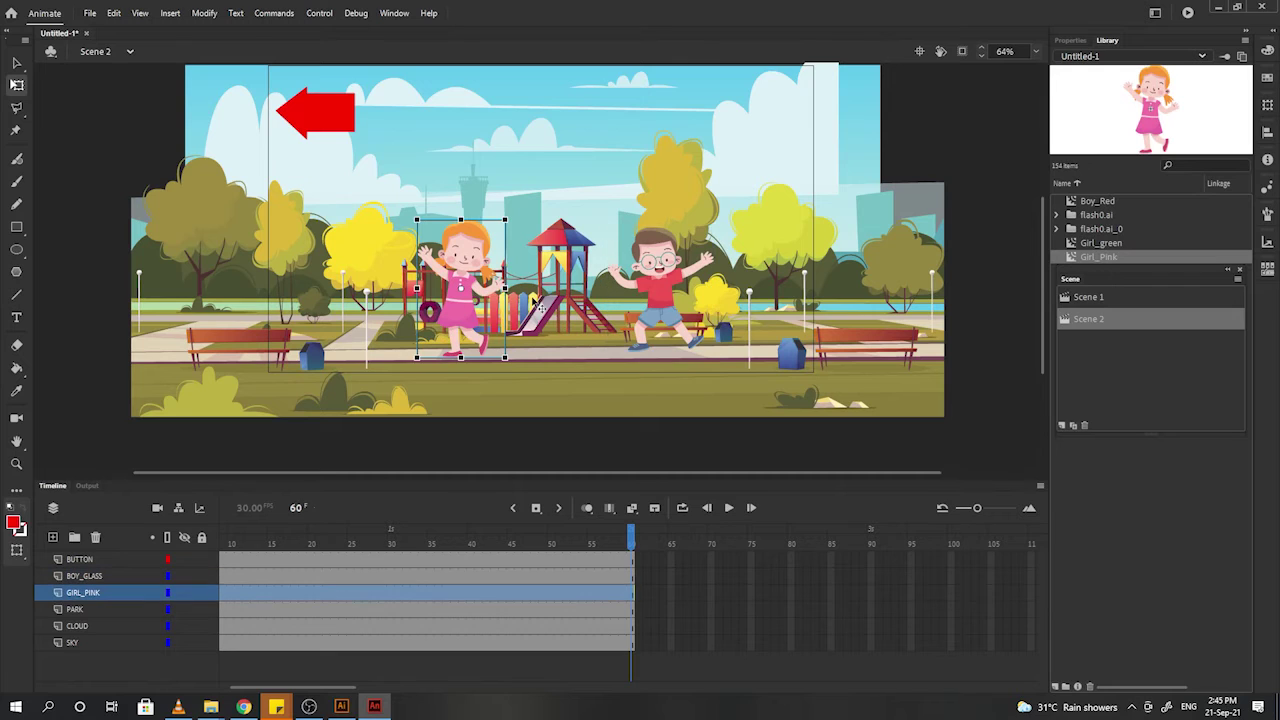
{"action": "double_click", "coordinate": [466, 307]}
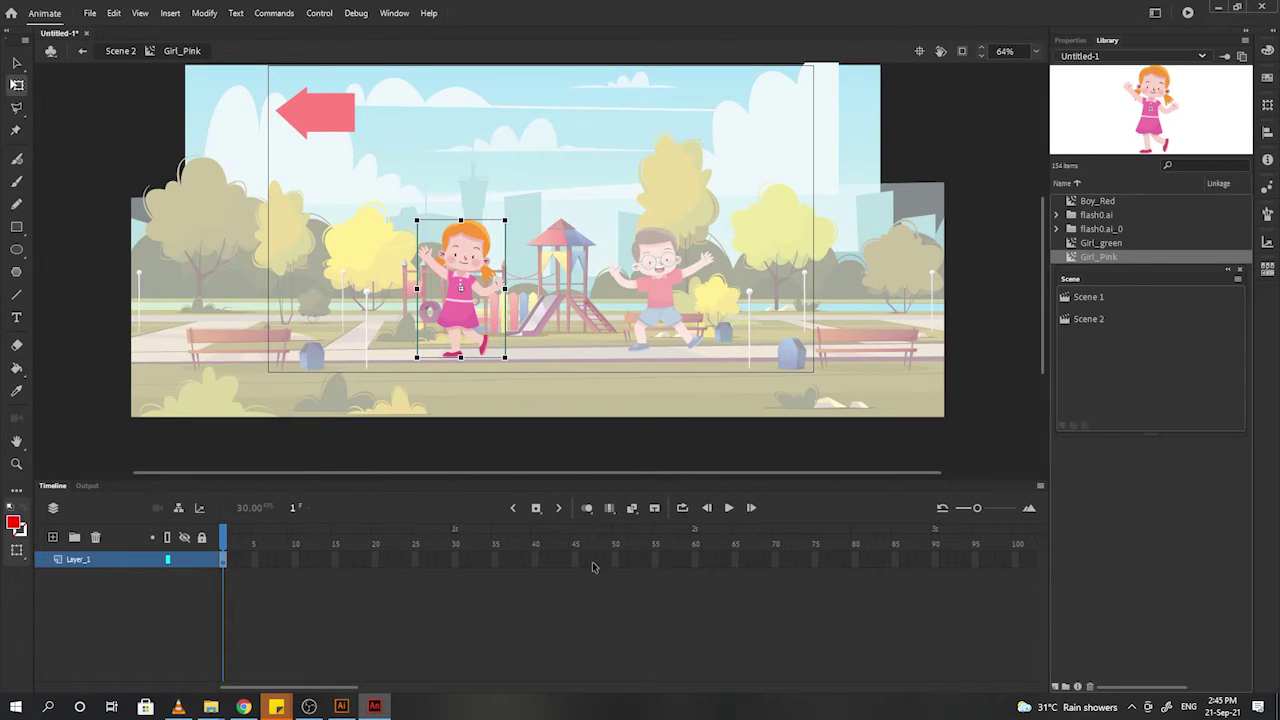
{"action": "left_click", "coordinate": [698, 562]}
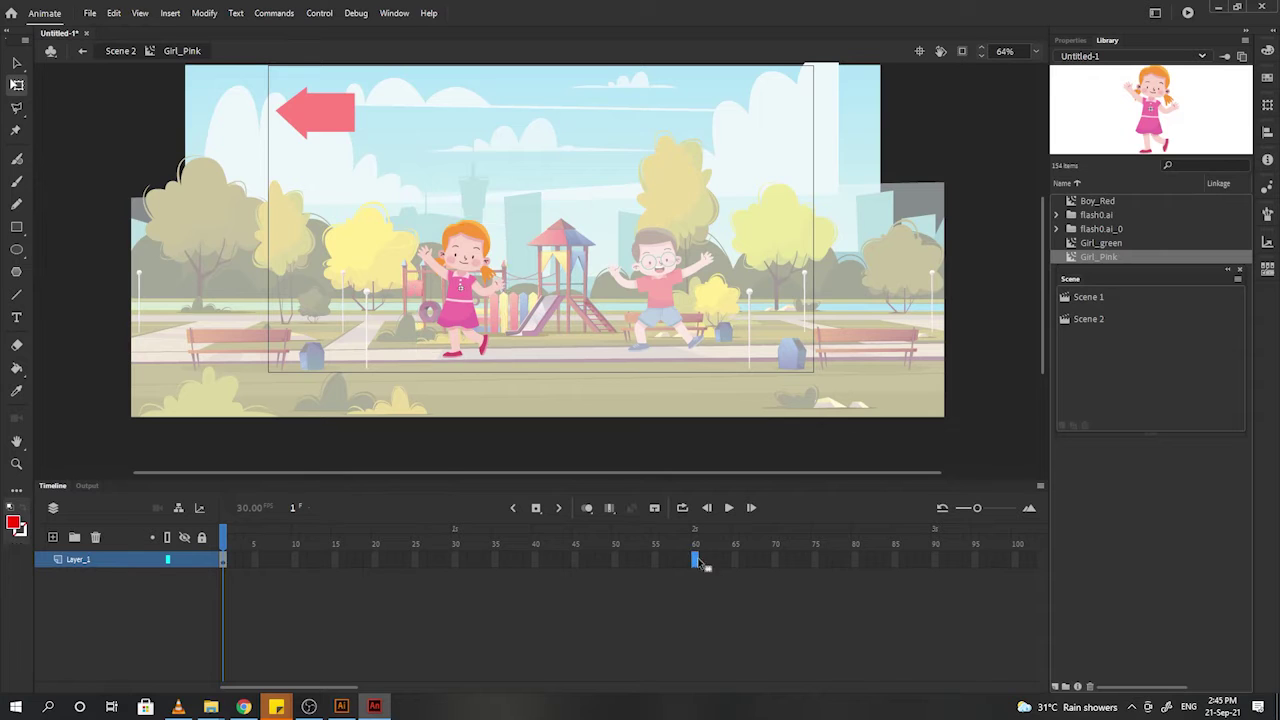
{"action": "right_click", "coordinate": [462, 561]}
{"action": "left_click", "coordinate": [568, 232]}
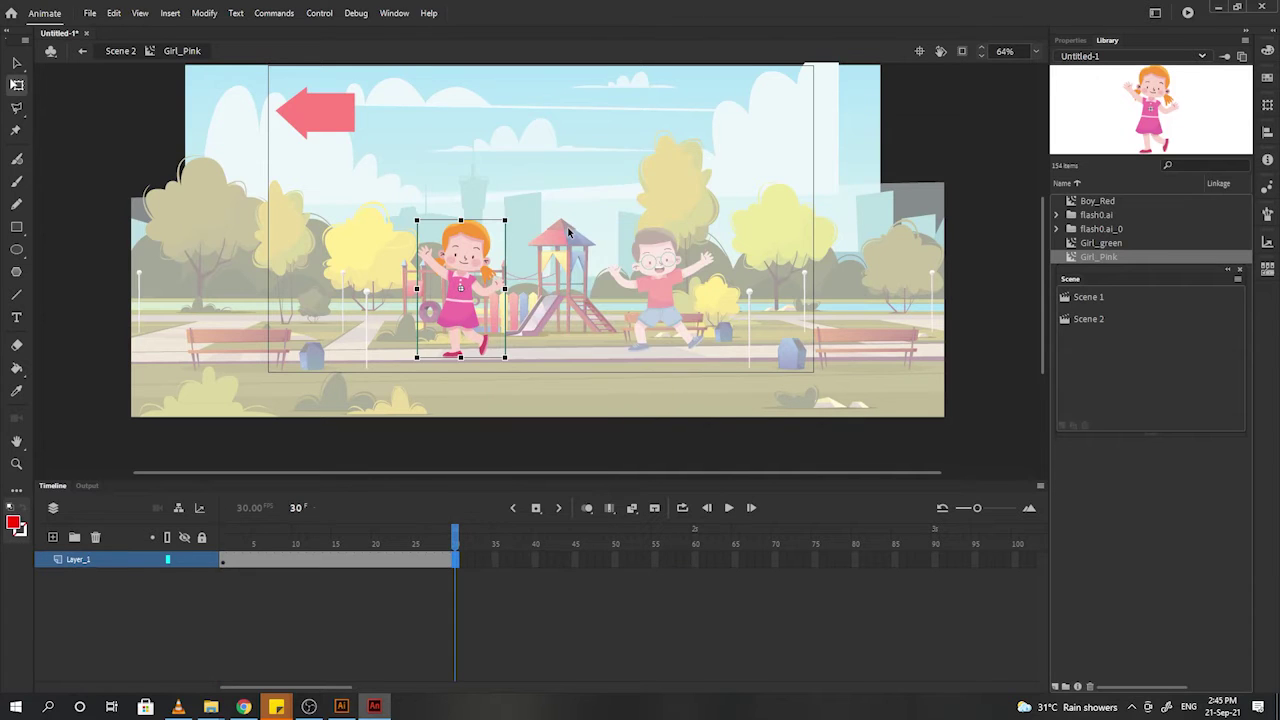
Insert a keyframe at frame 2 and shift the girl slightly up and to the left.
{"action": "left_click_drag", "start_coordinate": [455, 527], "coordinate": [237, 553]}
{"action": "right_click", "coordinate": [233, 569]}
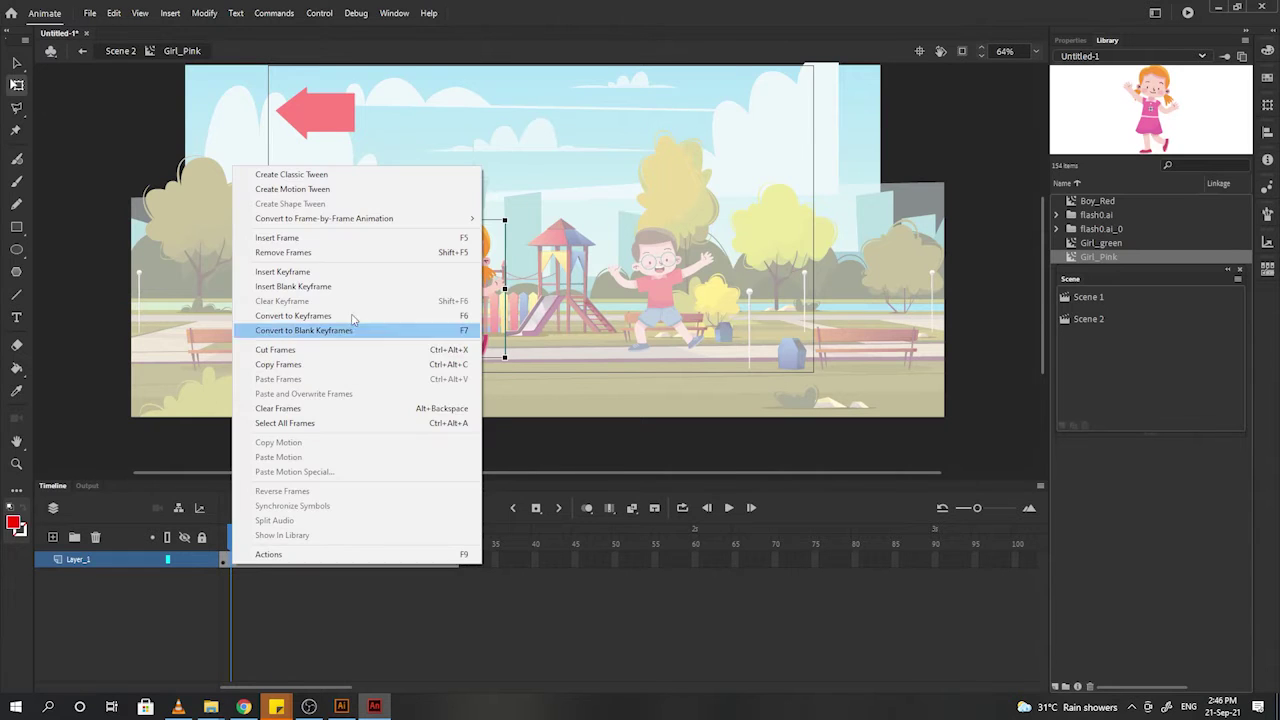
{"action": "left_click", "coordinate": [300, 272]}
{"action": "left_click_drag", "start_coordinate": [477, 325], "coordinate": [457, 313]}
Insert a keyframe at frame 3, shift the girl slightly down and to the left, and compare with frame 1.
{"action": "left_click_drag", "start_coordinate": [233, 530], "coordinate": [245, 533]}
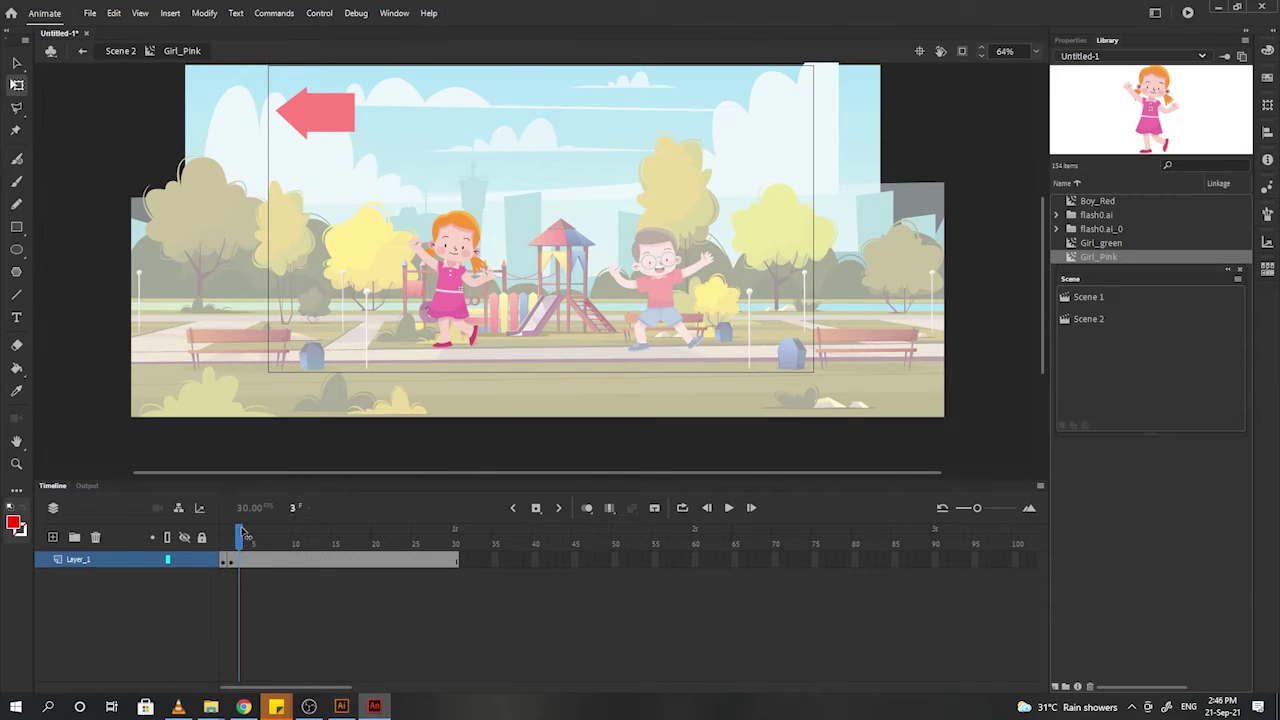
{"action": "left_click_drag", "start_coordinate": [440, 314], "coordinate": [428, 325]}
{"action": "key", "text": "ctrl+z"}
{"action": "right_click", "coordinate": [249, 563]}
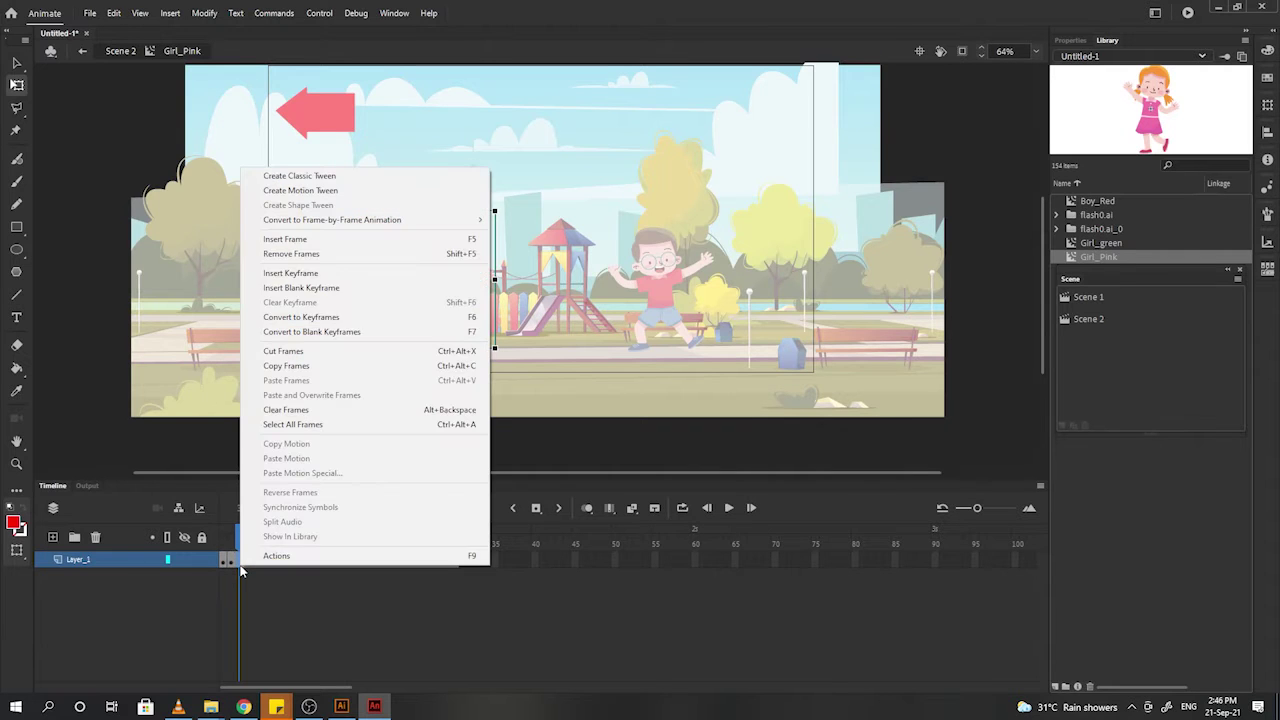
{"action": "left_click", "coordinate": [415, 274]}
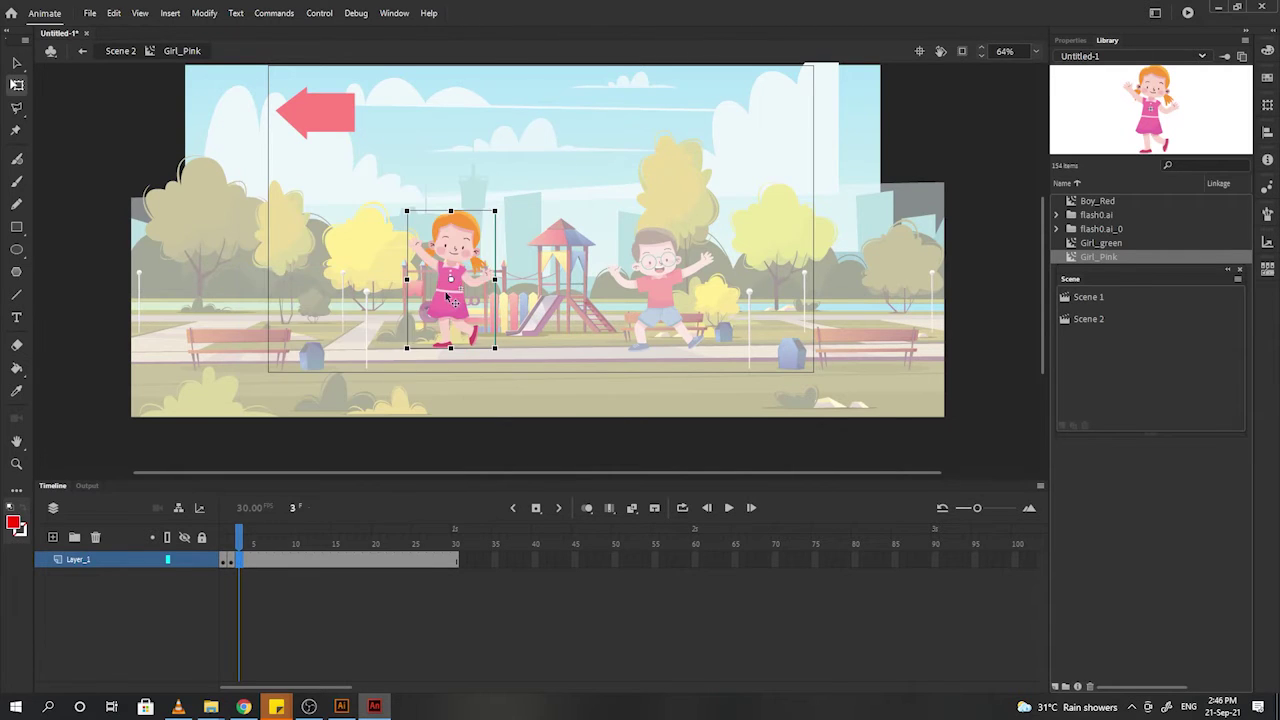
{"action": "left_click", "coordinate": [436, 311]}
{"action": "left_click", "coordinate": [216, 541]}
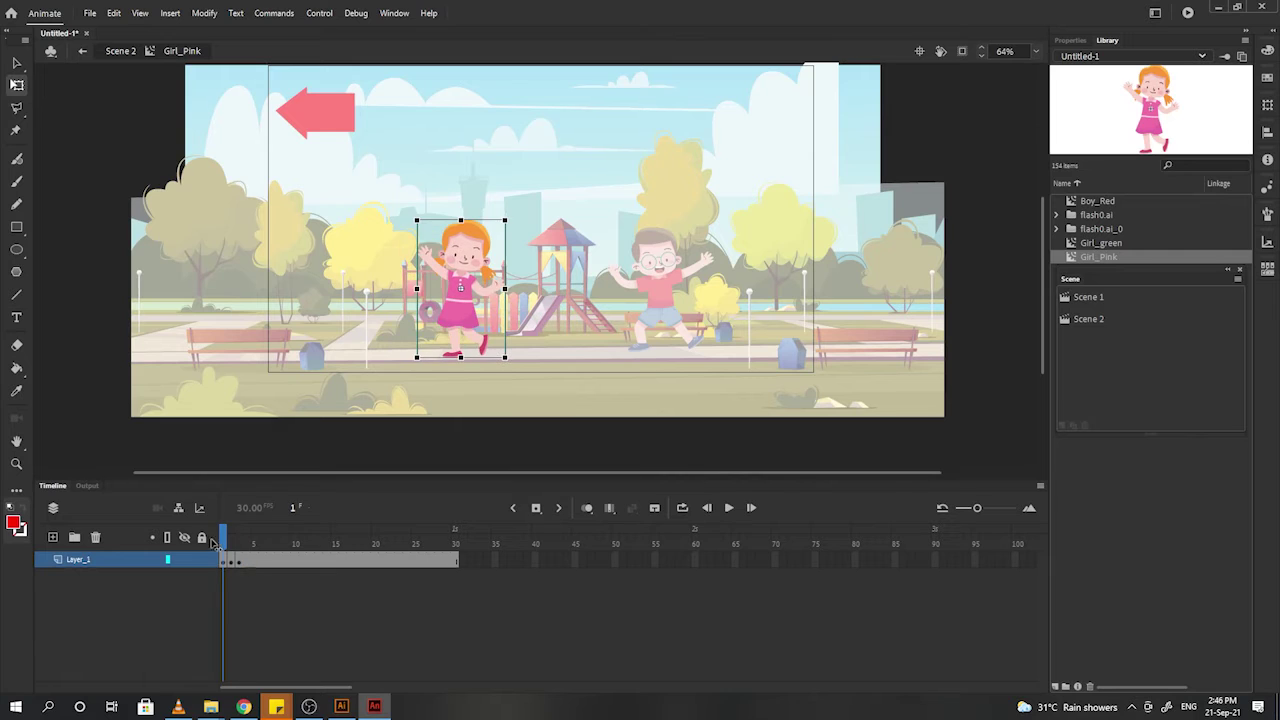
Insert a keyframe at frame 4 and shift the girl slightly up and to the left.
{"action": "left_click_drag", "start_coordinate": [229, 540], "coordinate": [252, 535]}
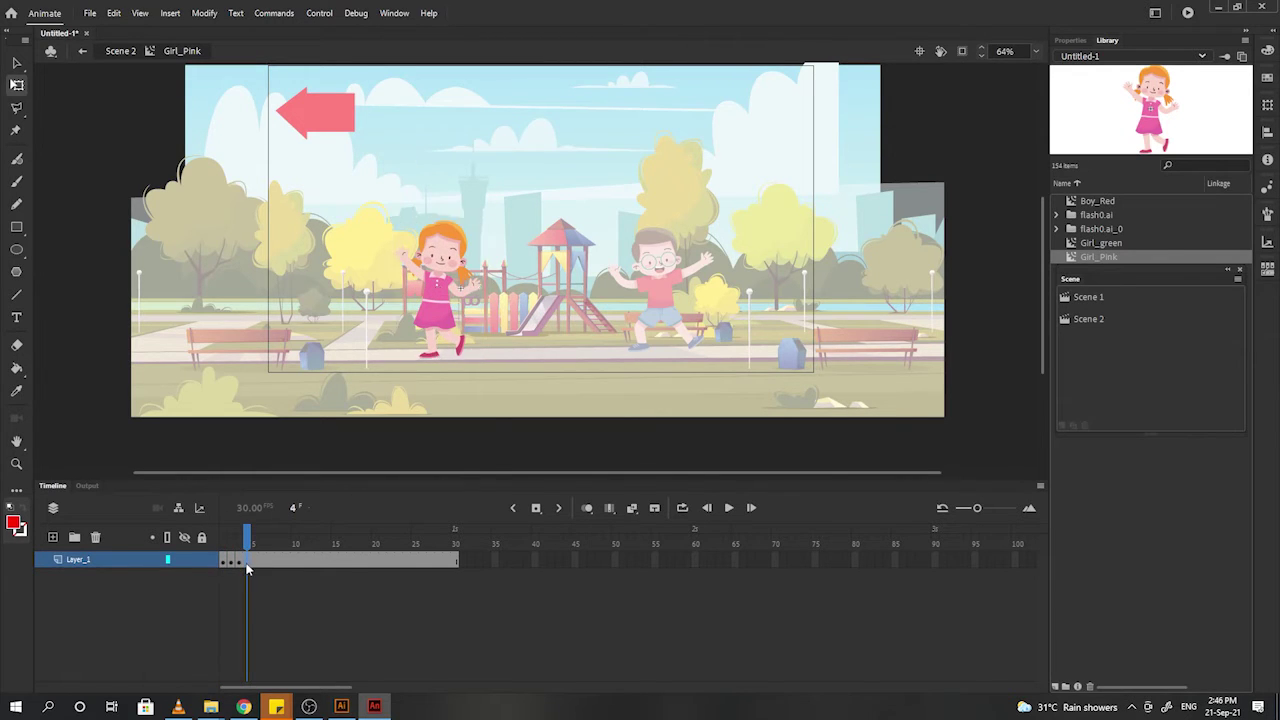
{"action": "right_click", "coordinate": [254, 558]}
{"action": "left_click", "coordinate": [371, 272]}
{"action": "left_click_drag", "start_coordinate": [431, 309], "coordinate": [418, 301]}
{"action": "left_click", "coordinate": [417, 300]}
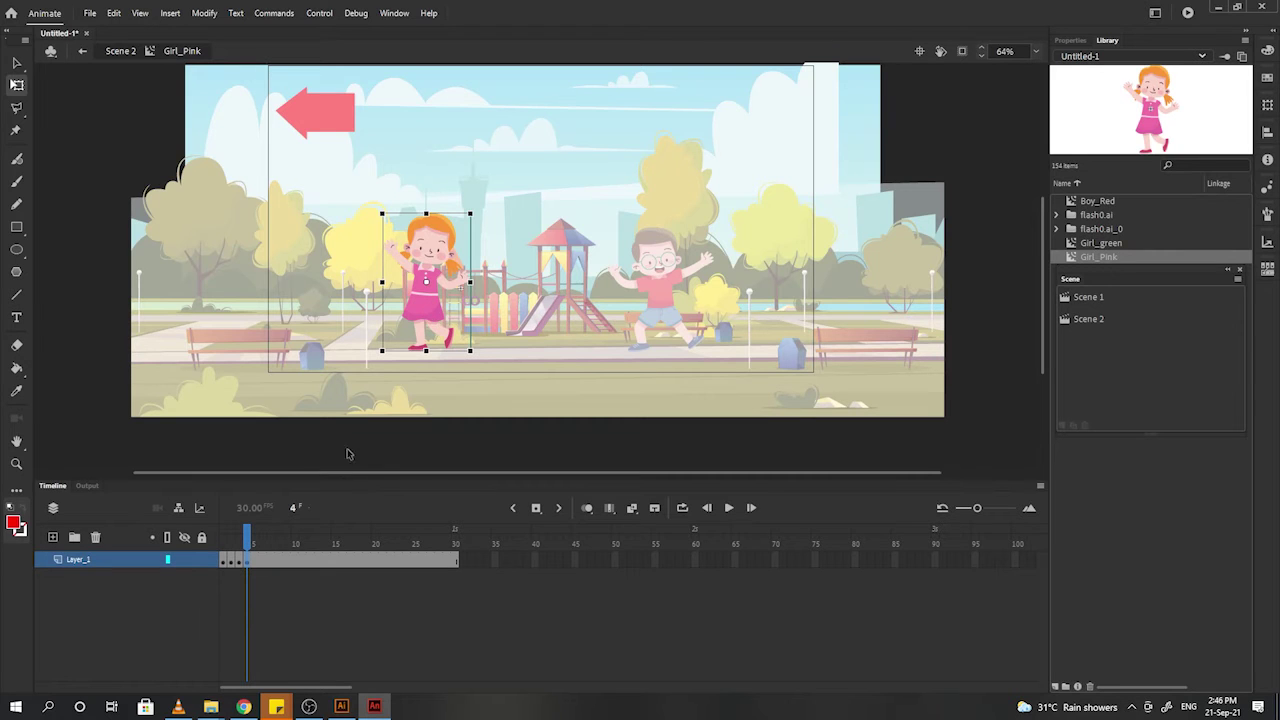
Add keyframes at frames 5 and 6, lowering the girl further left at frame 5 and flipping her horizontally at frame 6.
{"action": "key", "text": "F6"}
{"action": "left_click_drag", "start_coordinate": [417, 307], "coordinate": [407, 315]}
{"action": "key", "text": "F6"}
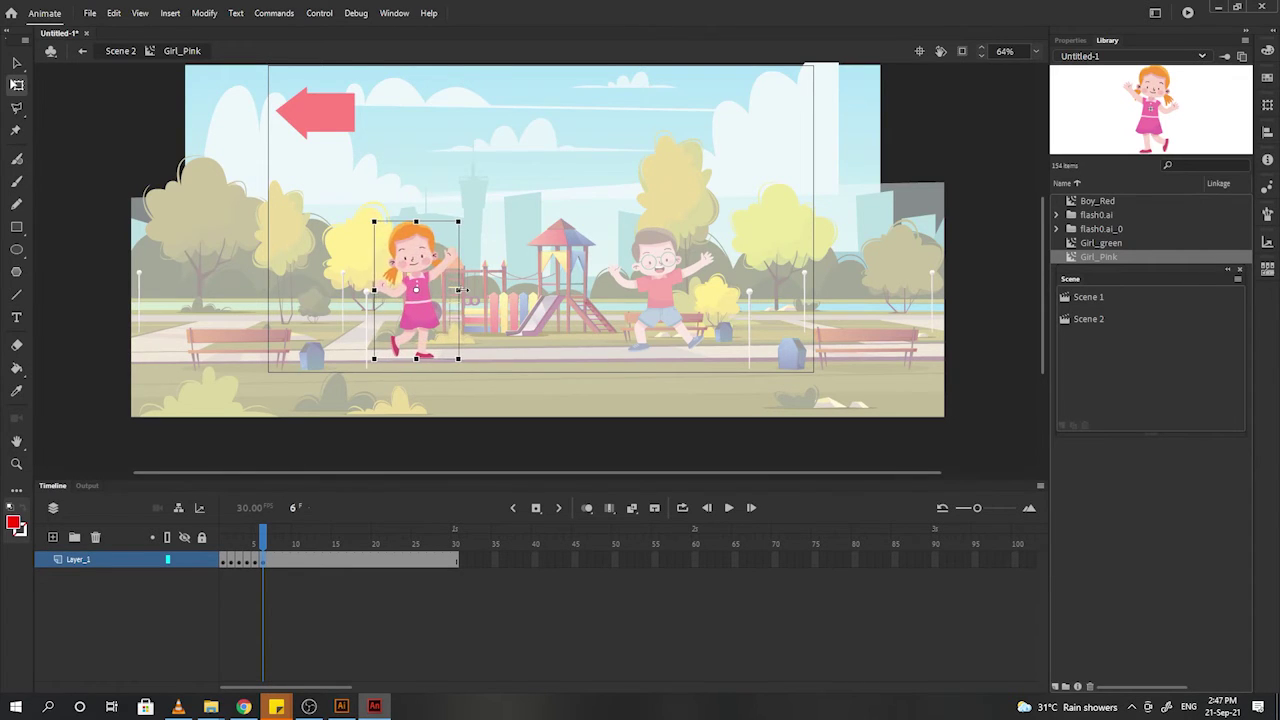
Add keyframes at frames 7 to 10, moving the girl back to the right in small alternating up and down hops.
{"action": "mouse_move", "coordinate": [265, 540]}
{"action": "left_mouse_down"}
{"action": "mouse_move", "coordinate": [223, 533]}
{"action": "mouse_move", "coordinate": [274, 533]}
{"action": "left_mouse_up"}
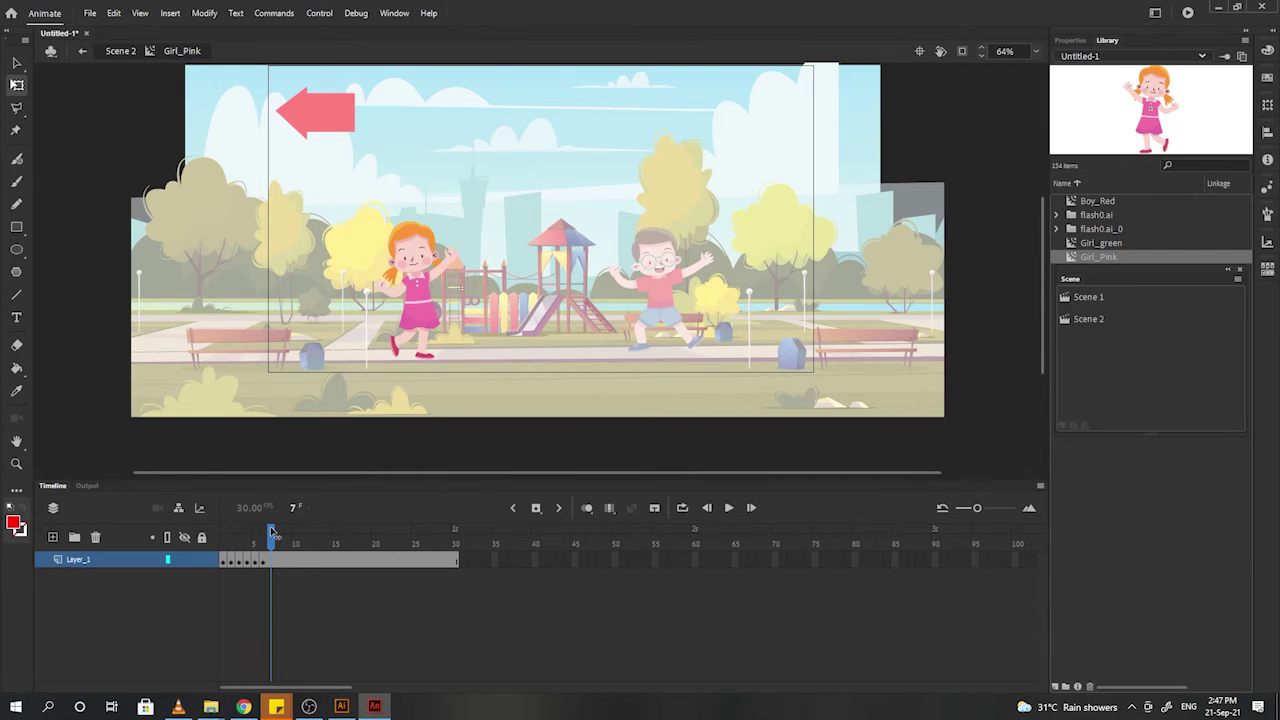
{"action": "left_click_drag", "start_coordinate": [415, 318], "coordinate": [429, 305]}
{"action": "left_click_drag", "start_coordinate": [270, 535], "coordinate": [281, 537]}
{"action": "left_click_drag", "start_coordinate": [413, 352], "coordinate": [414, 362]}
{"action": "left_click", "coordinate": [289, 535]}
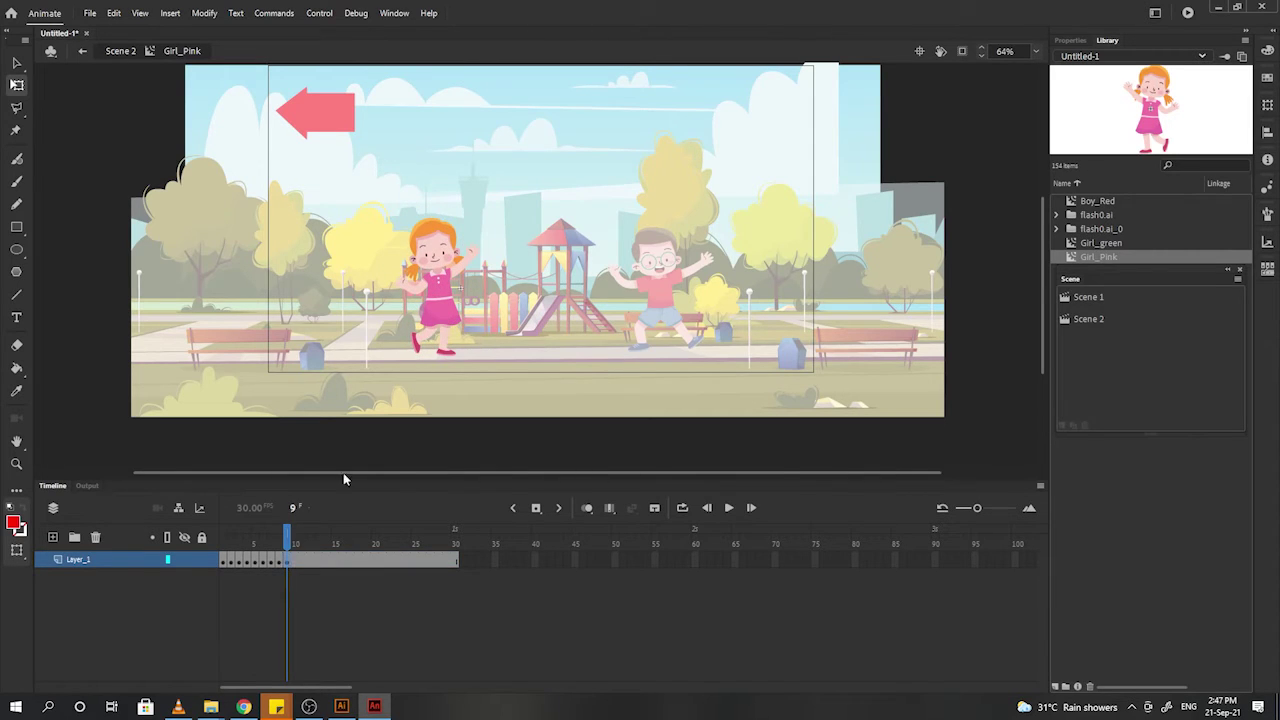
{"action": "mouse_move", "coordinate": [455, 312]}
{"action": "left_mouse_down"}
{"action": "mouse_move", "coordinate": [467, 297]}
{"action": "mouse_move", "coordinate": [466, 317]}
{"action": "left_mouse_up"}
{"action": "left_click", "coordinate": [297, 538]}
Insert a keyframe at frame 11, flip the girl horizontally to face her original direction, and scrub back through the movement.
{"action": "left_click", "coordinate": [255, 538]}
{"action": "left_click_drag", "start_coordinate": [255, 545], "coordinate": [304, 535]}
{"action": "key", "text": "F6"}
{"action": "left_click_drag", "start_coordinate": [508, 288], "coordinate": [422, 303]}
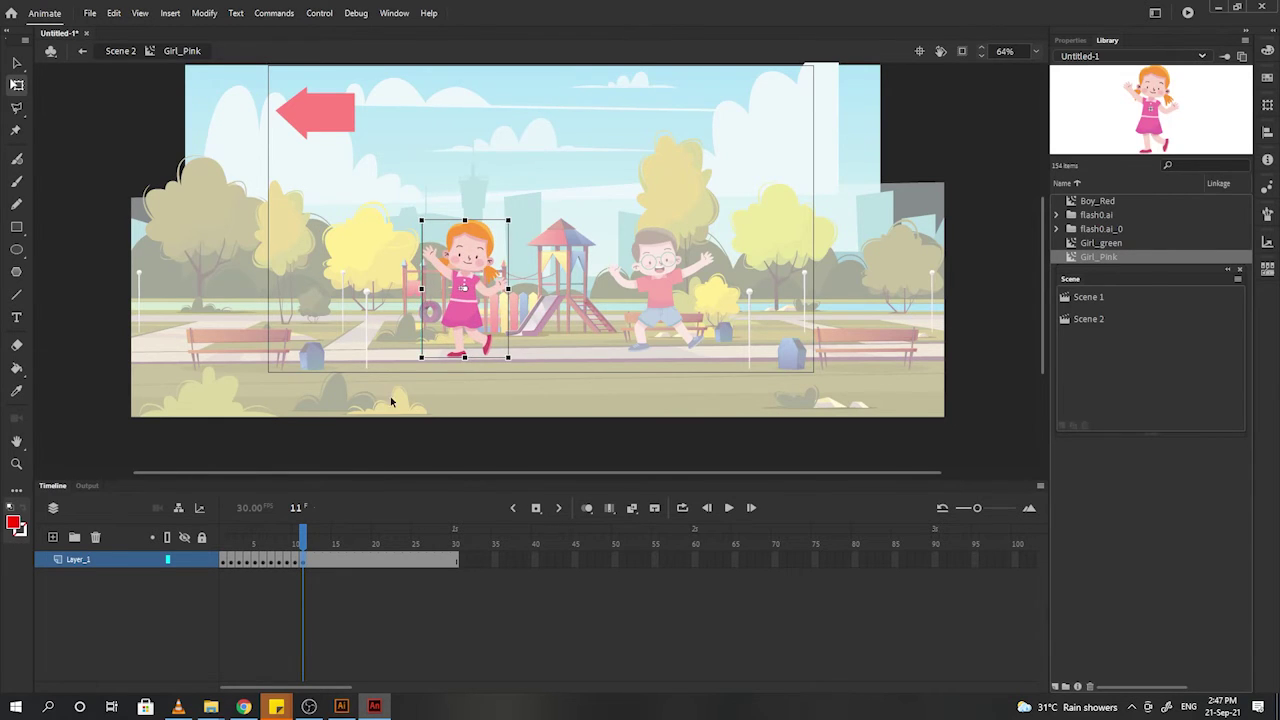
{"action": "left_click_drag", "start_coordinate": [303, 541], "coordinate": [218, 550]}
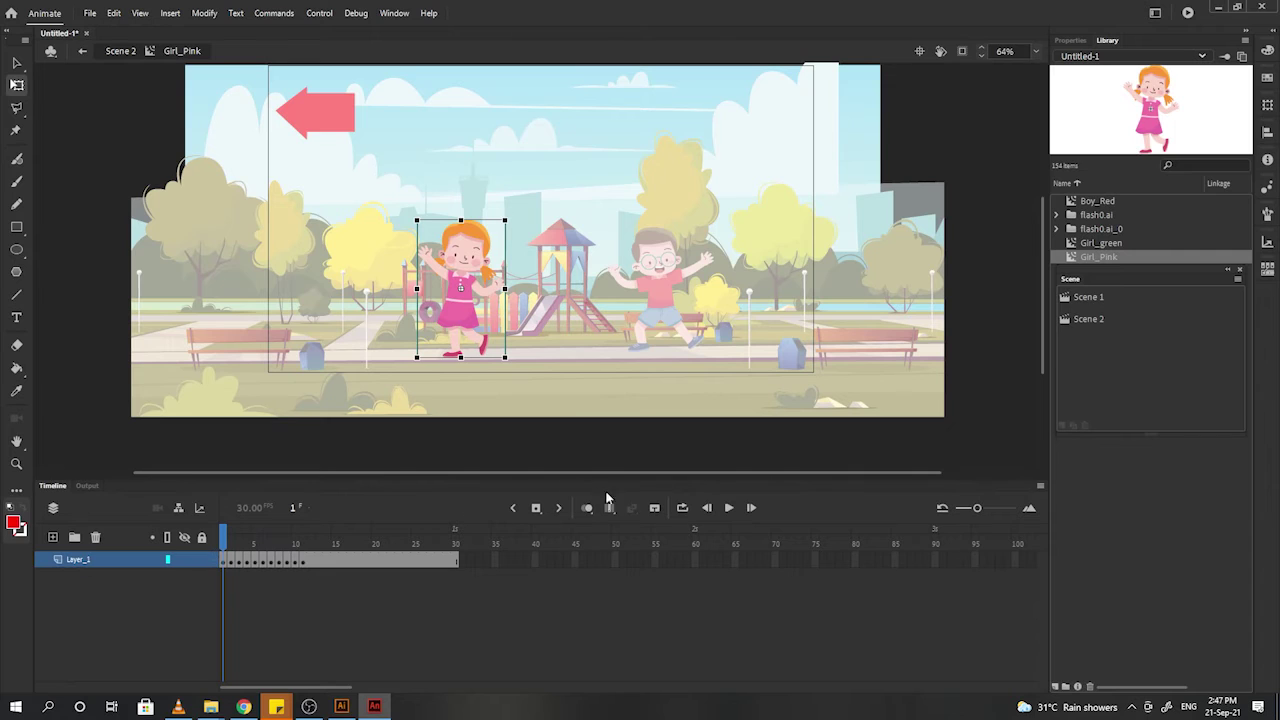
Remove the surplus frames from frame 15 to the end of the Girl_Pink layer.
{"action": "left_click_drag", "start_coordinate": [450, 562], "coordinate": [312, 562]}
{"action": "right_click", "coordinate": [329, 566]}
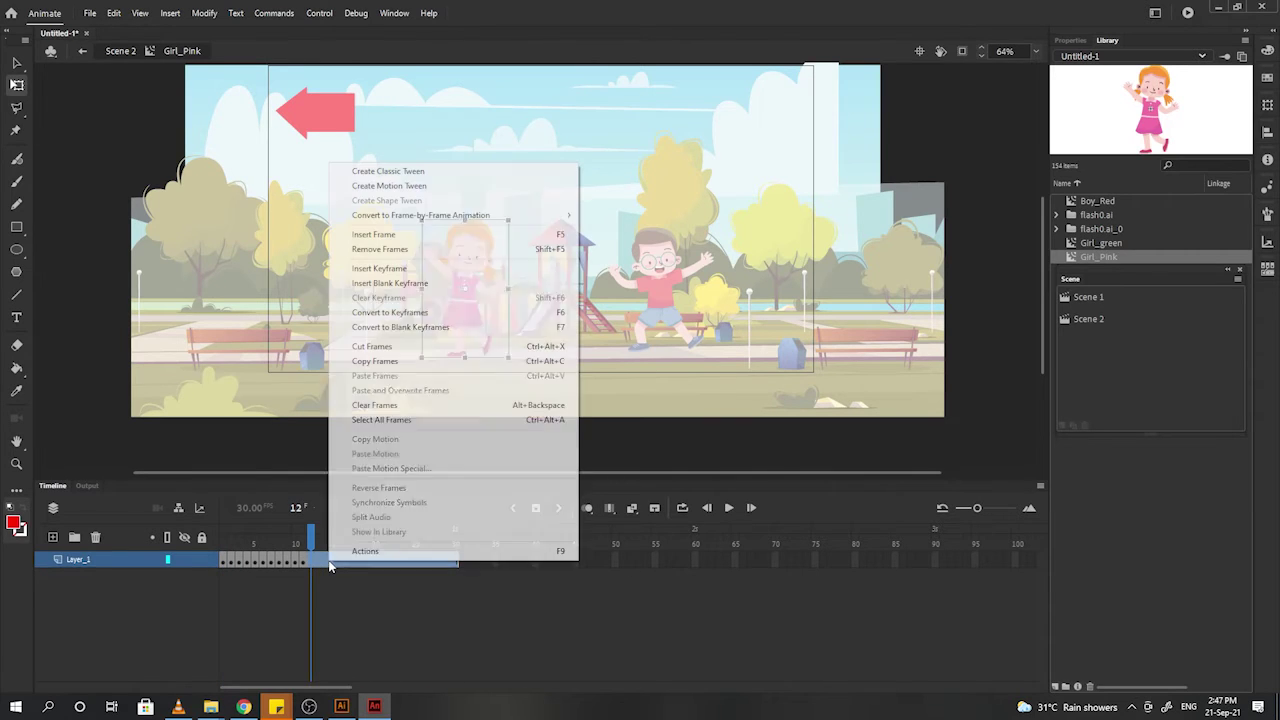
{"action": "left_click", "coordinate": [364, 582]}
{"action": "left_click_drag", "start_coordinate": [472, 562], "coordinate": [335, 564]}
{"action": "right_click", "coordinate": [333, 565]}
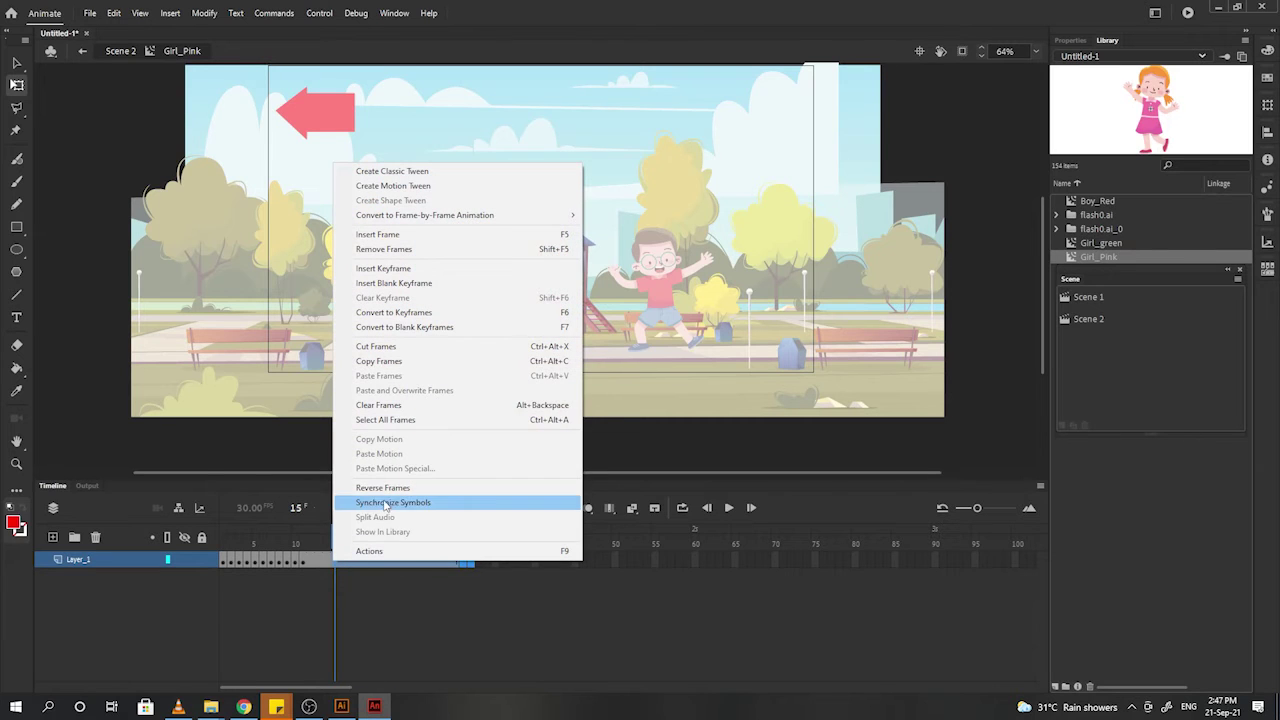
{"action": "left_click", "coordinate": [437, 249]}
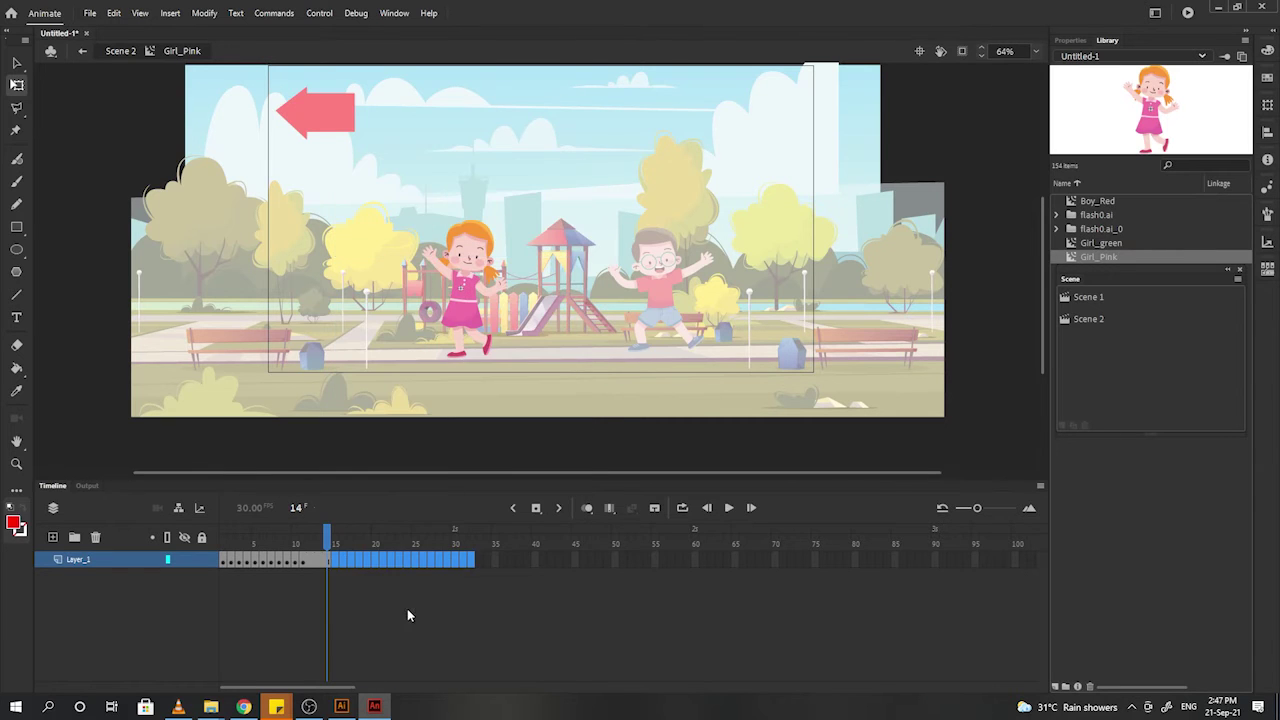
Play the Girl_Pink timeline to preview the girl's hopping movement.
{"action": "left_click", "coordinate": [728, 510]}
{"action": "left_click", "coordinate": [728, 510]}
{"action": "left_click", "coordinate": [728, 510]}
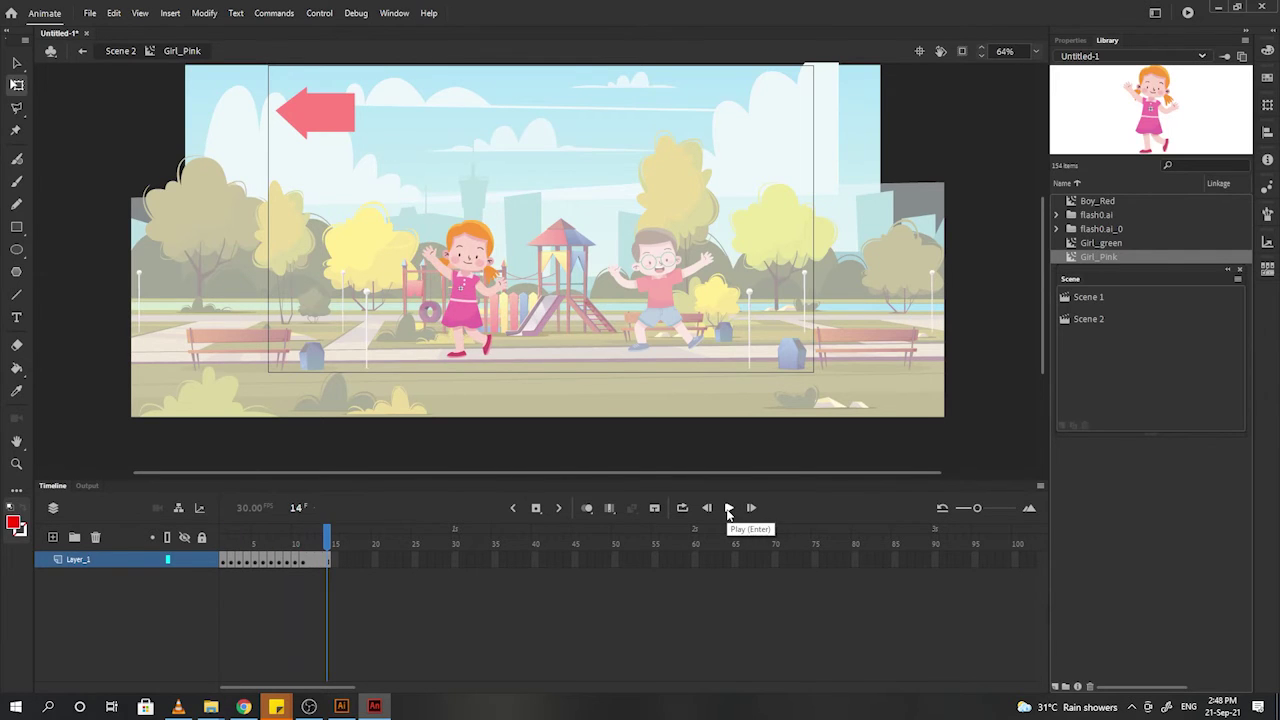
Insert one extra frame after each of the Girl_Pink keyframes at frames 1, 3, 5, 7 and 9 to slow her hops.
{"action": "left_click", "coordinate": [224, 564]}
{"action": "right_click", "coordinate": [224, 564]}
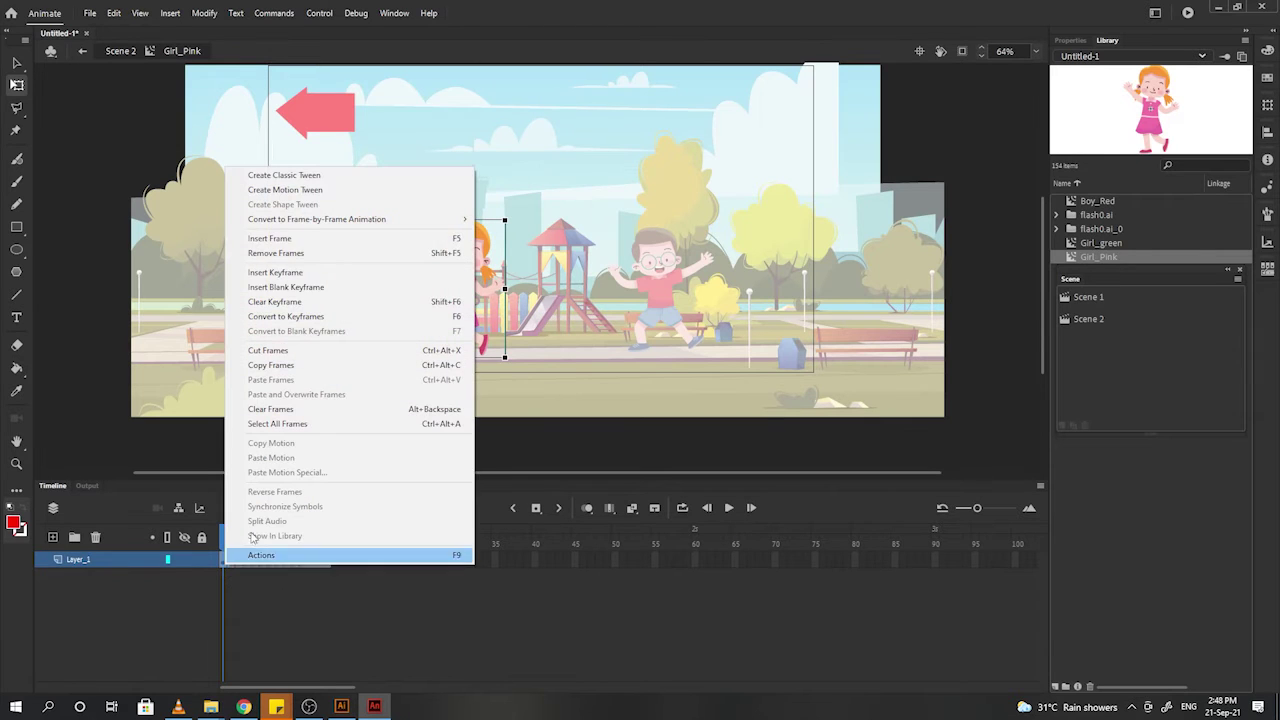
{"action": "left_click", "coordinate": [376, 240]}
{"action": "right_click", "coordinate": [239, 564]}
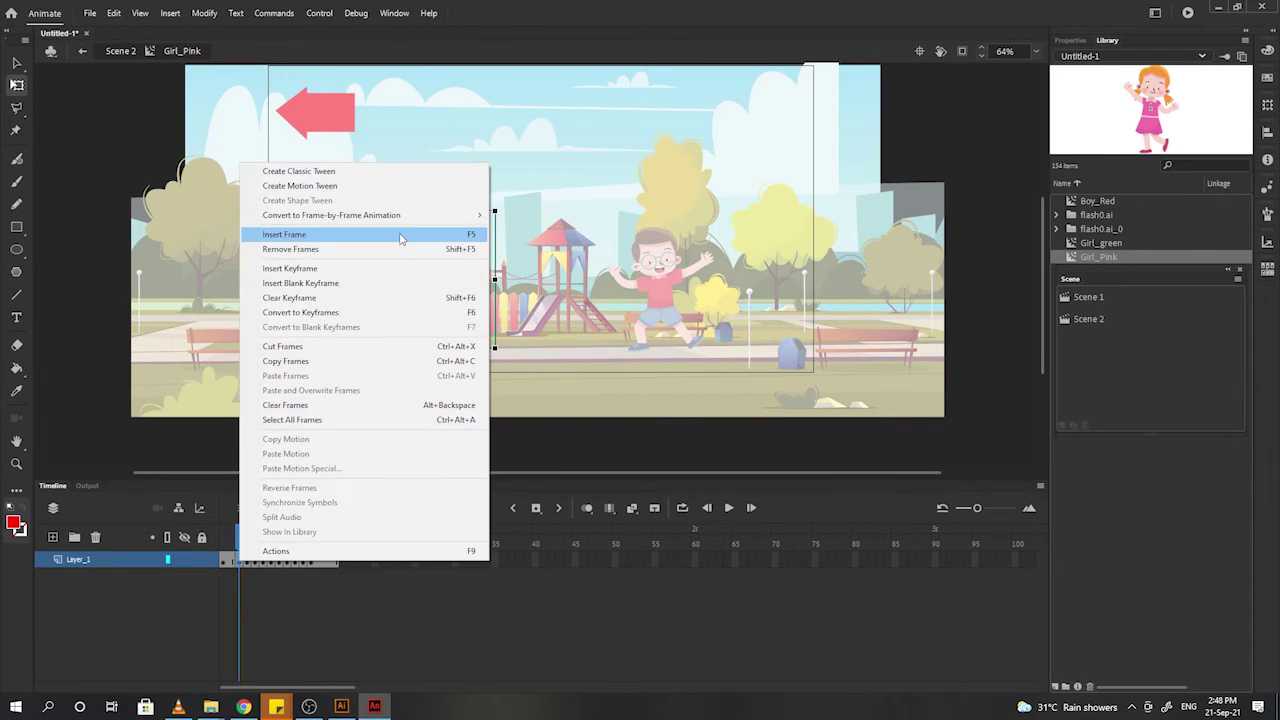
{"action": "left_click", "coordinate": [300, 236]}
{"action": "right_click", "coordinate": [253, 563]}
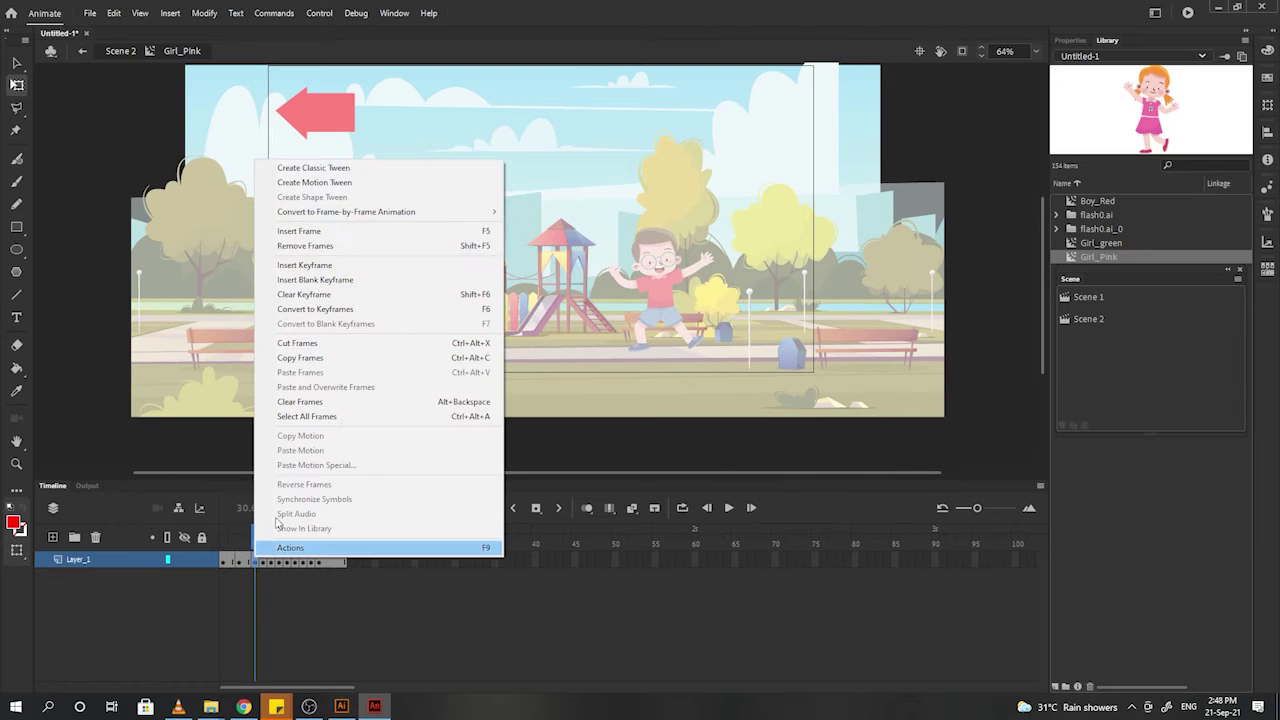
{"action": "left_click", "coordinate": [403, 233]}
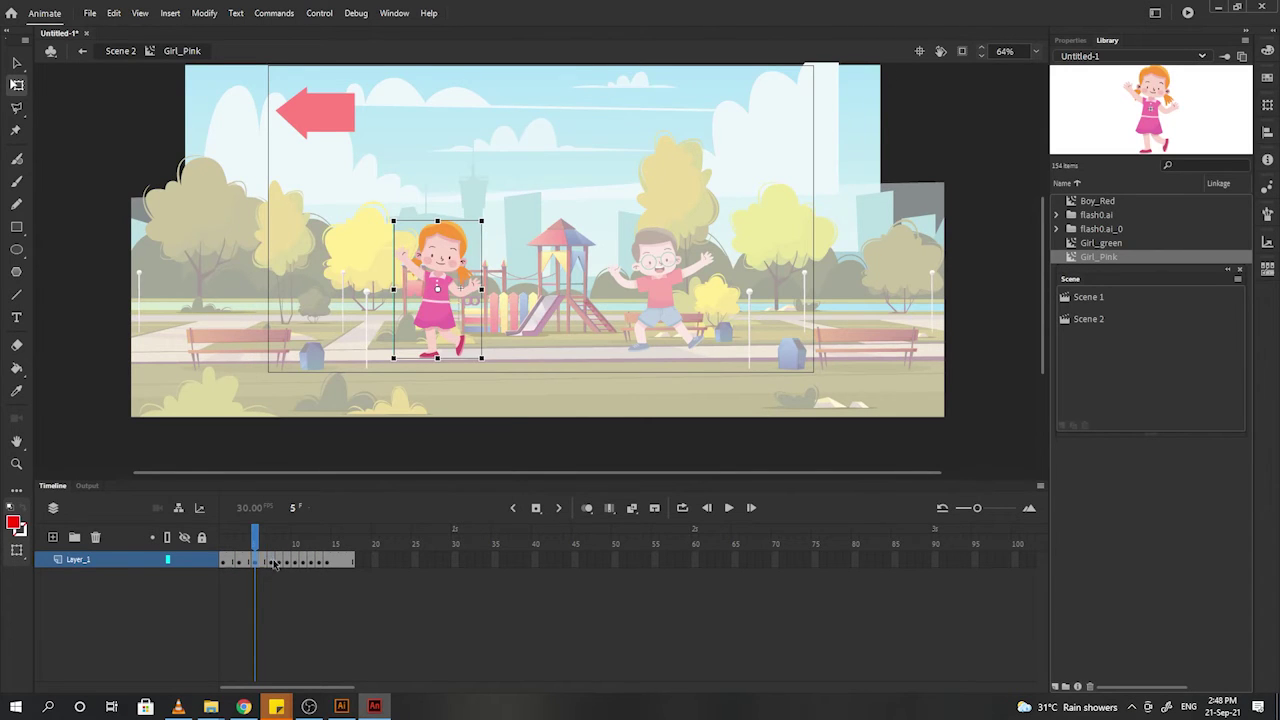
{"action": "right_click", "coordinate": [273, 563]}
{"action": "left_click", "coordinate": [380, 233]}
{"action": "right_click", "coordinate": [288, 564]}
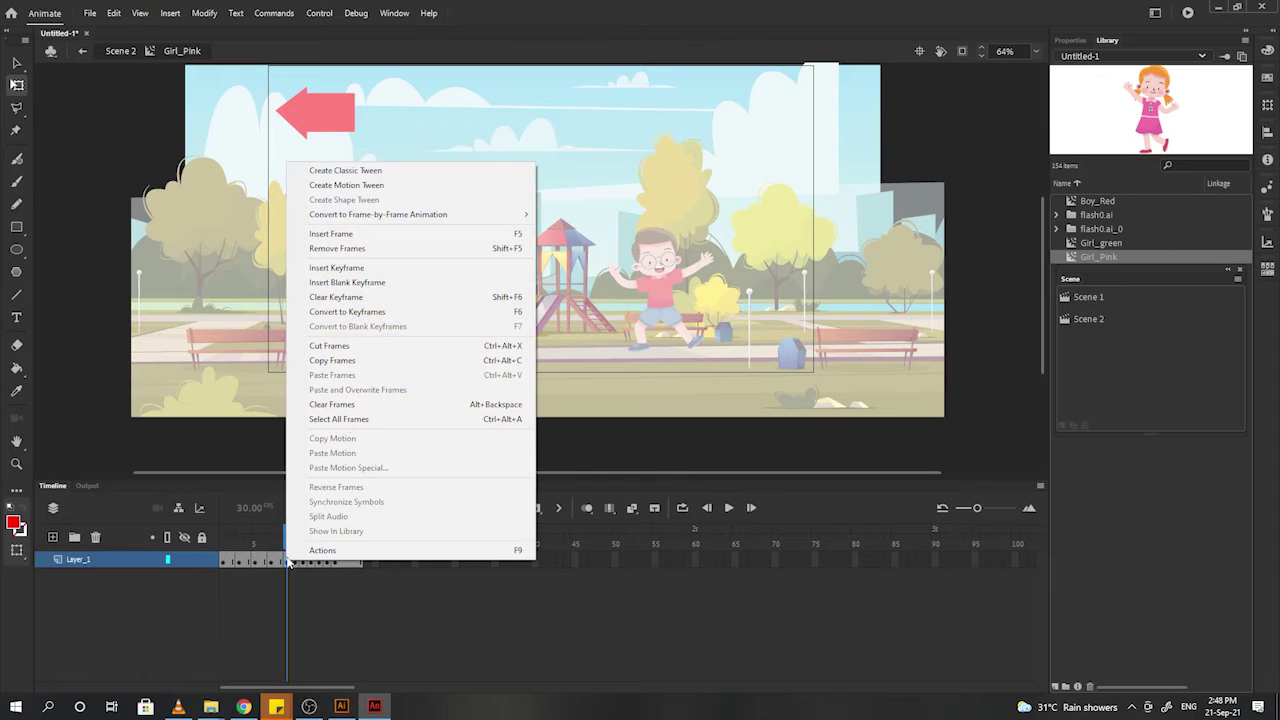
{"action": "left_click", "coordinate": [409, 233]}
Extend the keyframes at frames 11, 13, 15, 17 and 19 by one frame each and preview the Girl_Pink timeline.
{"action": "right_click", "coordinate": [302, 566]}
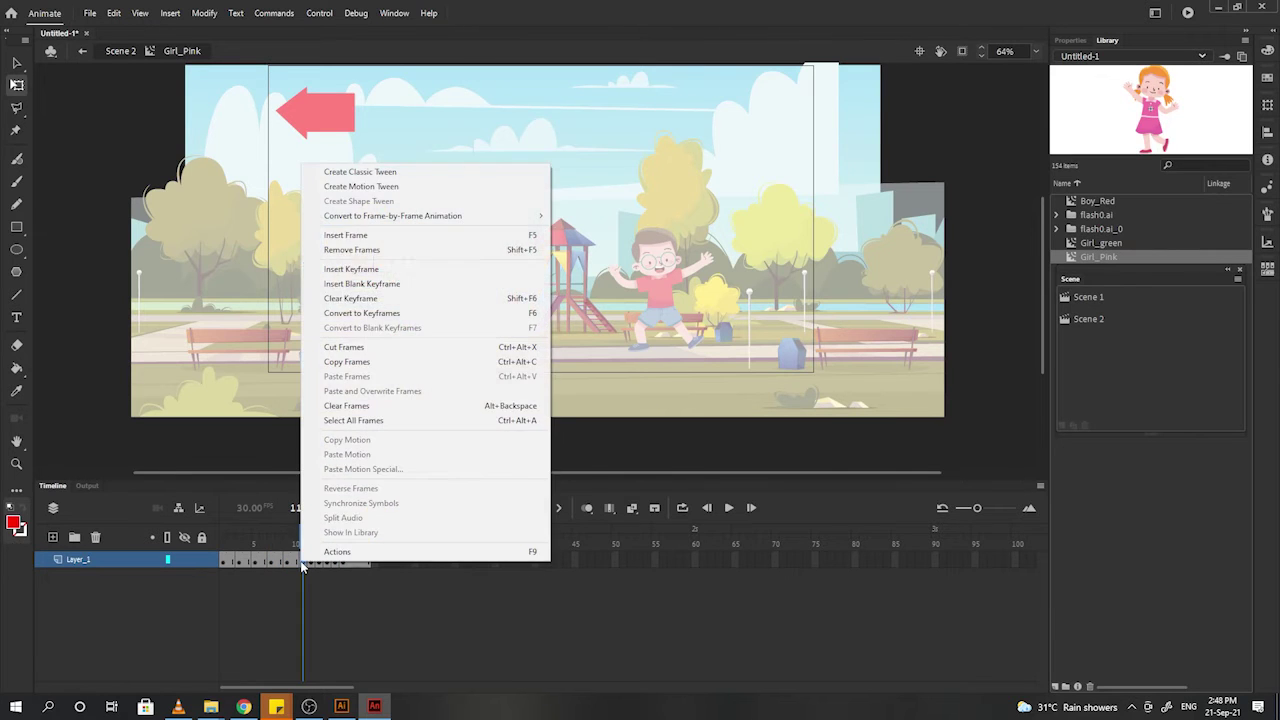
{"action": "left_click", "coordinate": [405, 234]}
{"action": "right_click", "coordinate": [321, 560]}
{"action": "left_click", "coordinate": [400, 232]}
{"action": "right_click", "coordinate": [336, 557]}
{"action": "left_click", "coordinate": [400, 232]}
{"action": "right_click", "coordinate": [351, 566]}
{"action": "left_click", "coordinate": [405, 239]}
{"action": "right_click", "coordinate": [367, 566]}
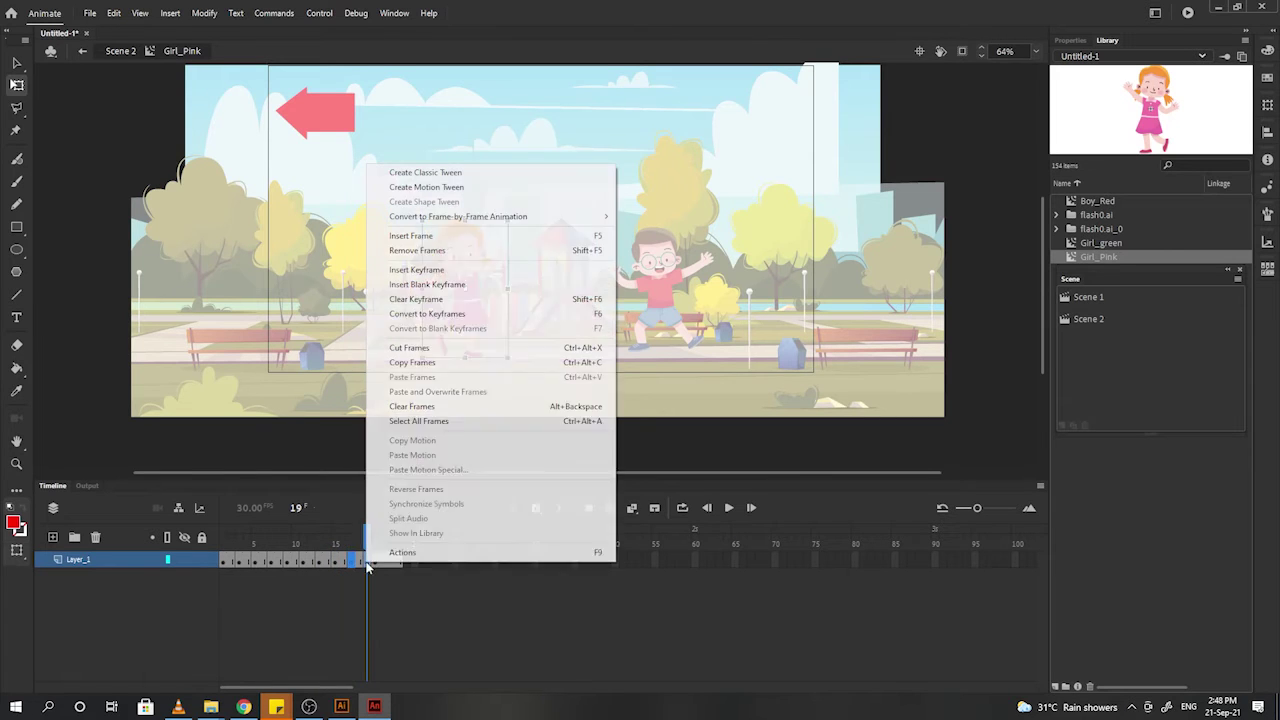
{"action": "left_click", "coordinate": [405, 237]}
{"action": "left_click", "coordinate": [729, 508]}
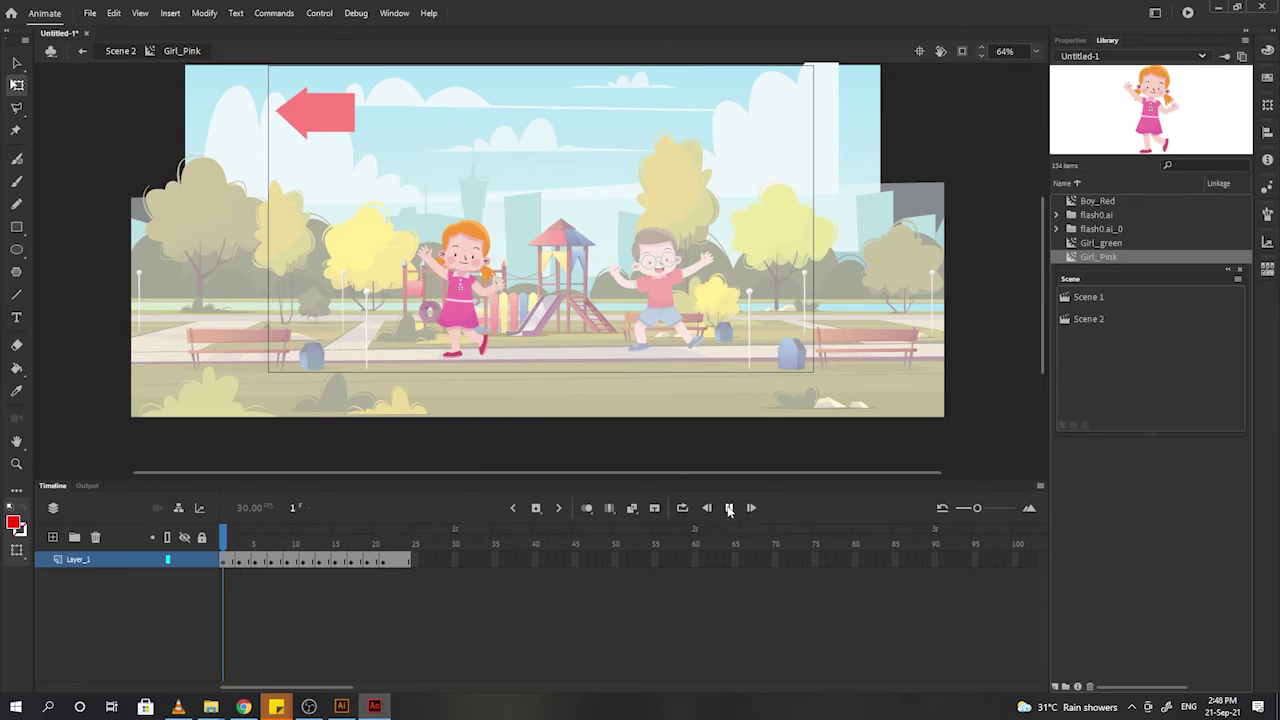
{"action": "left_click", "coordinate": [729, 508]}
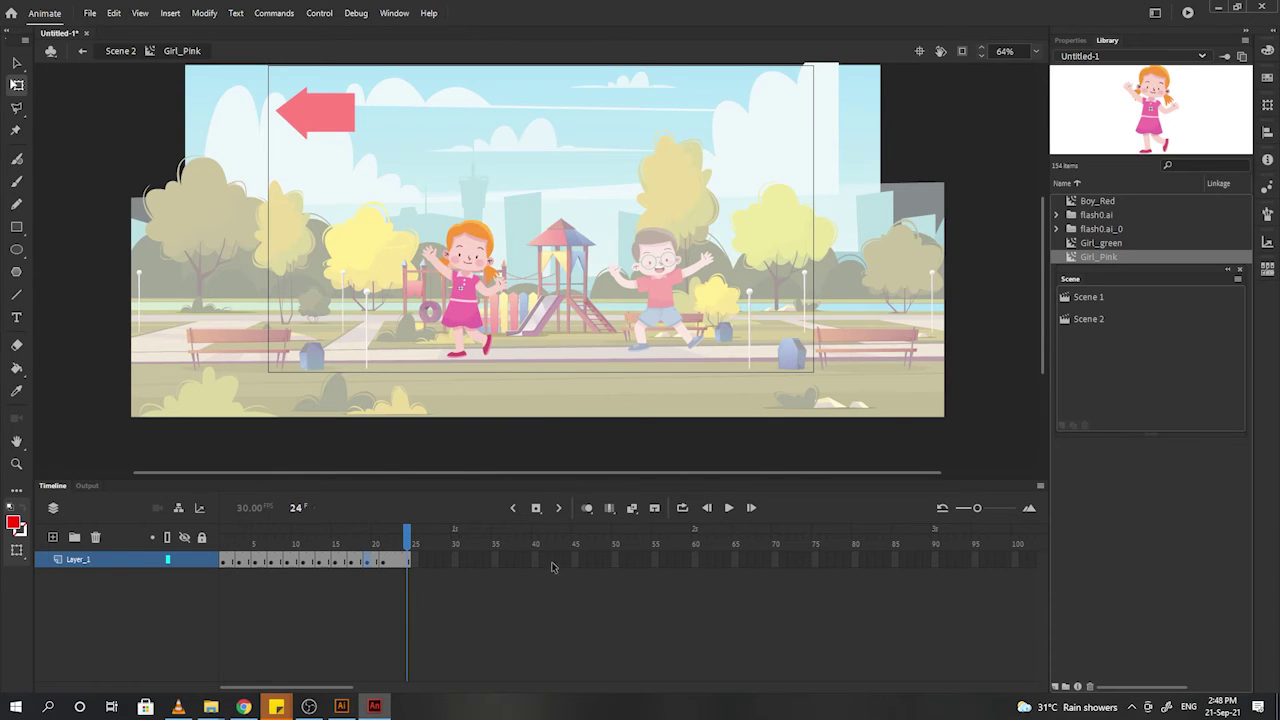
Insert a keyframe at frame 40 to hold the girl's last pose, preview it, and return to Scene 2.
{"action": "right_click", "coordinate": [535, 567]}
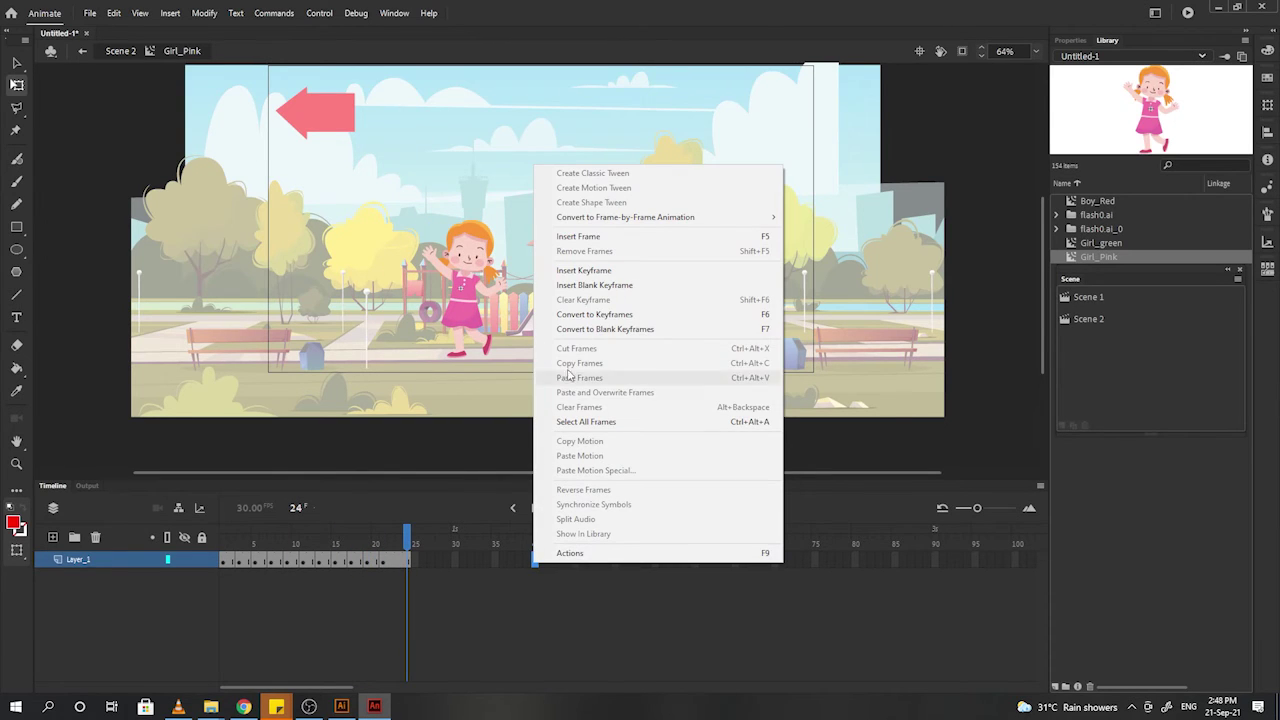
{"action": "left_click", "coordinate": [583, 270]}
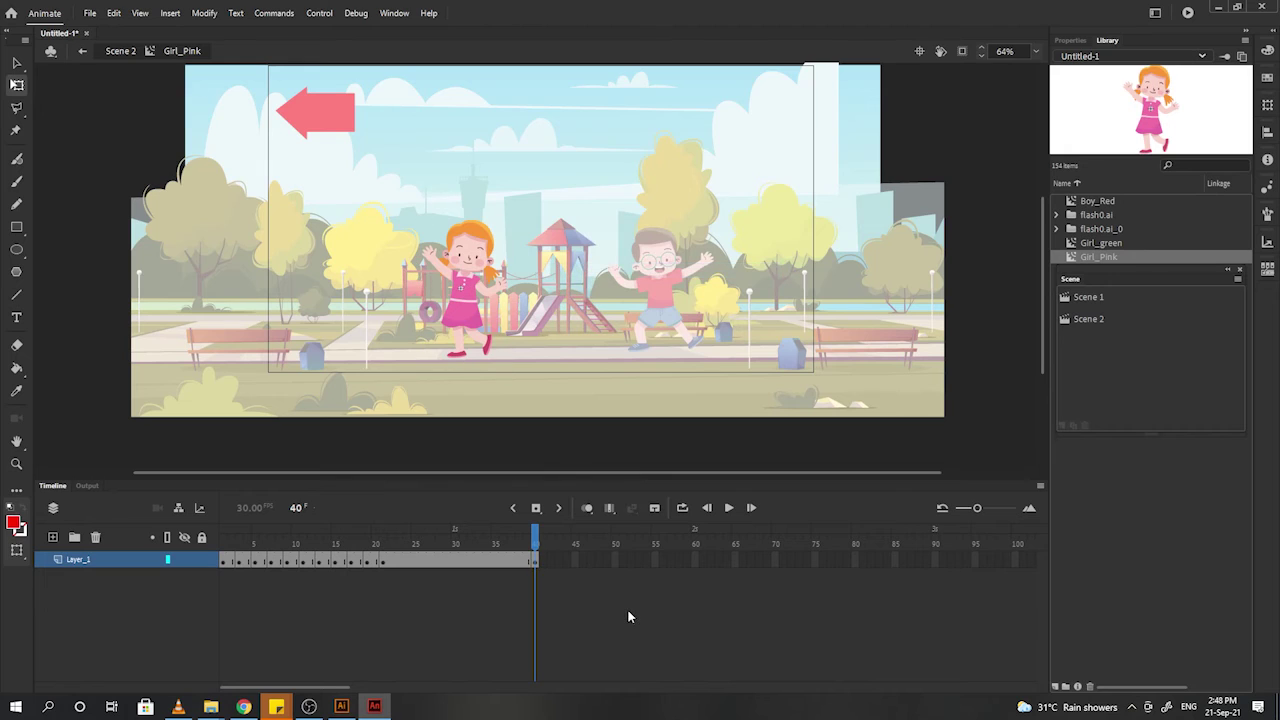
{"action": "left_click", "coordinate": [727, 508]}
{"action": "left_click", "coordinate": [82, 51]}
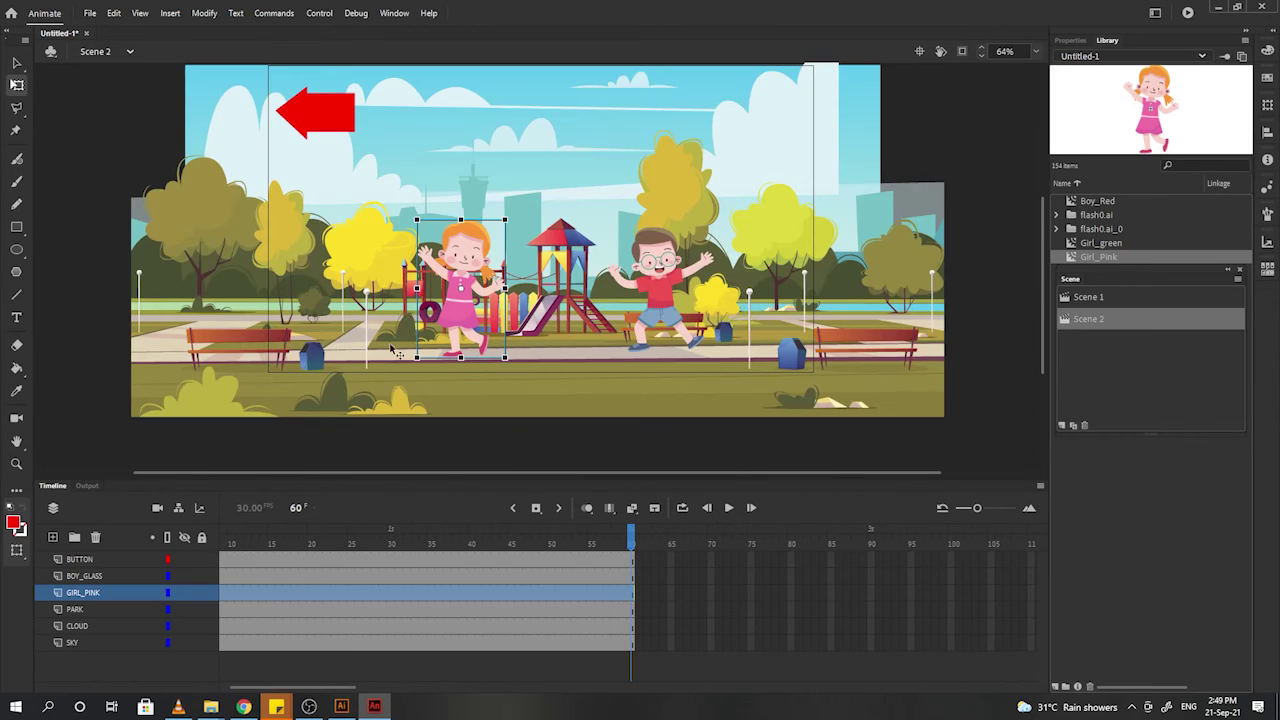
Convert the boy with glasses into a movie clip symbol named Boy_glass.
{"action": "left_click", "coordinate": [87, 344]}
{"action": "left_click", "coordinate": [651, 284]}
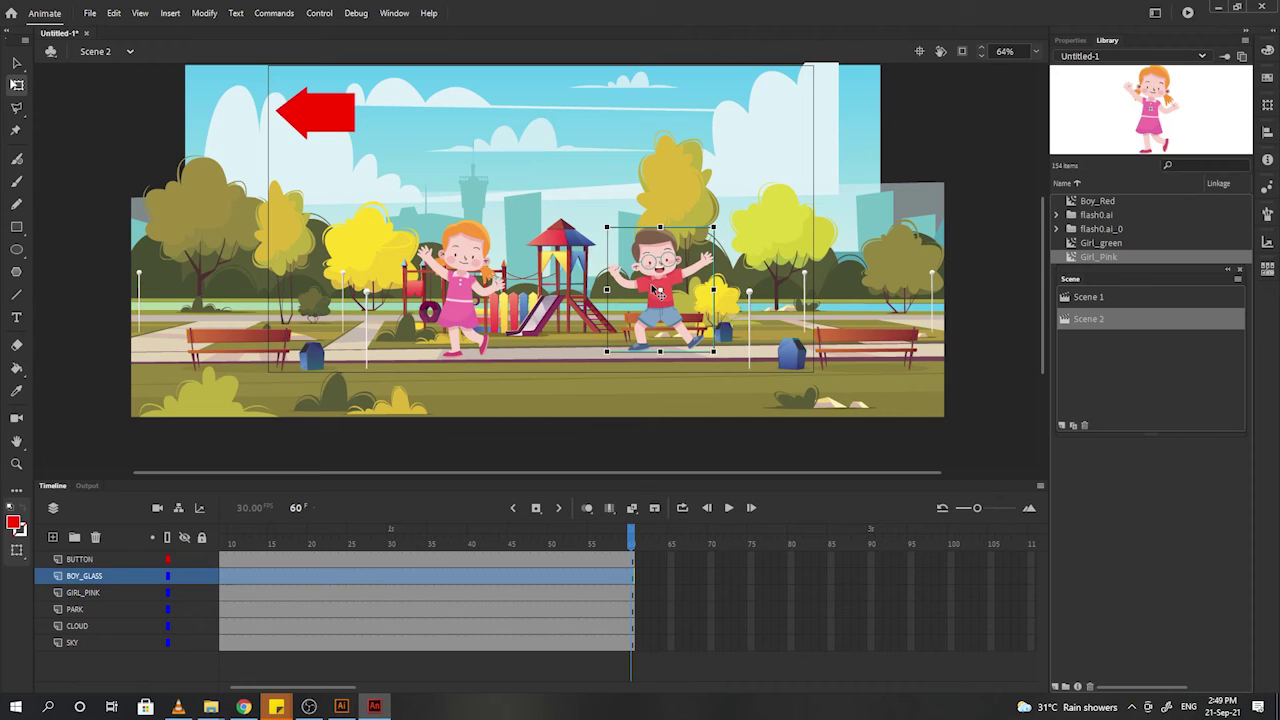
{"action": "right_click", "coordinate": [651, 285]}
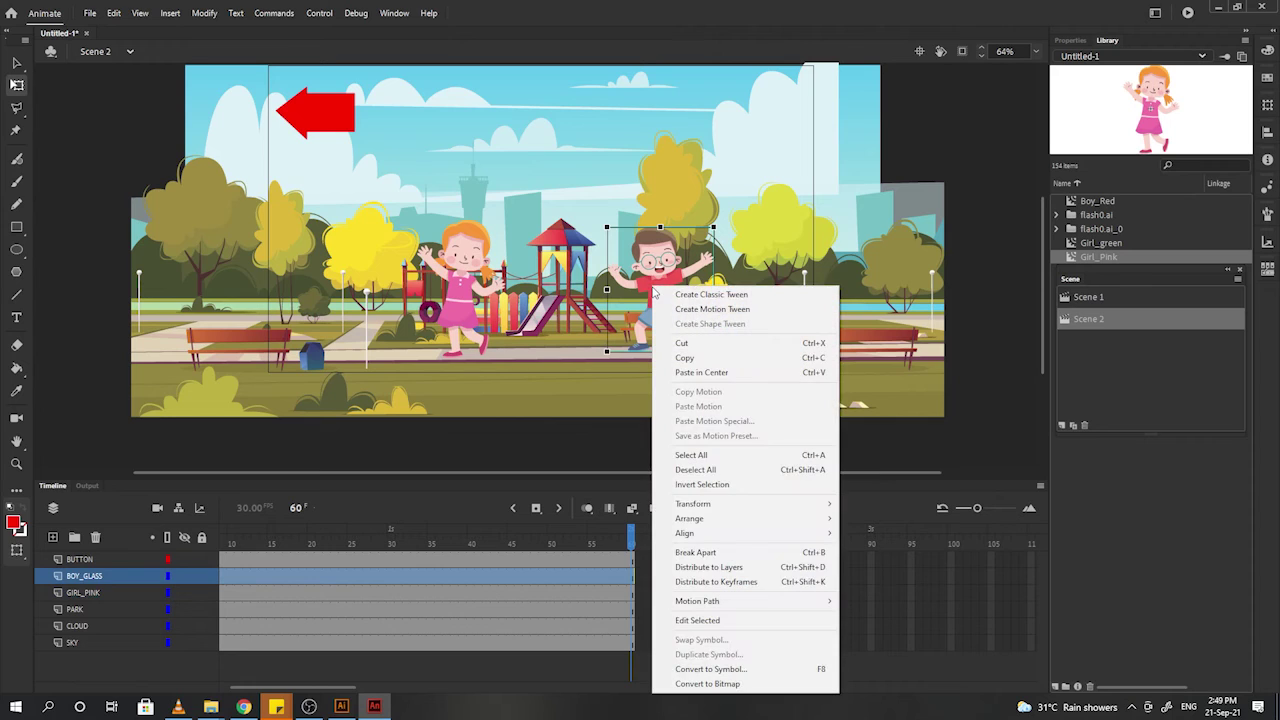
{"action": "left_click", "coordinate": [782, 674]}
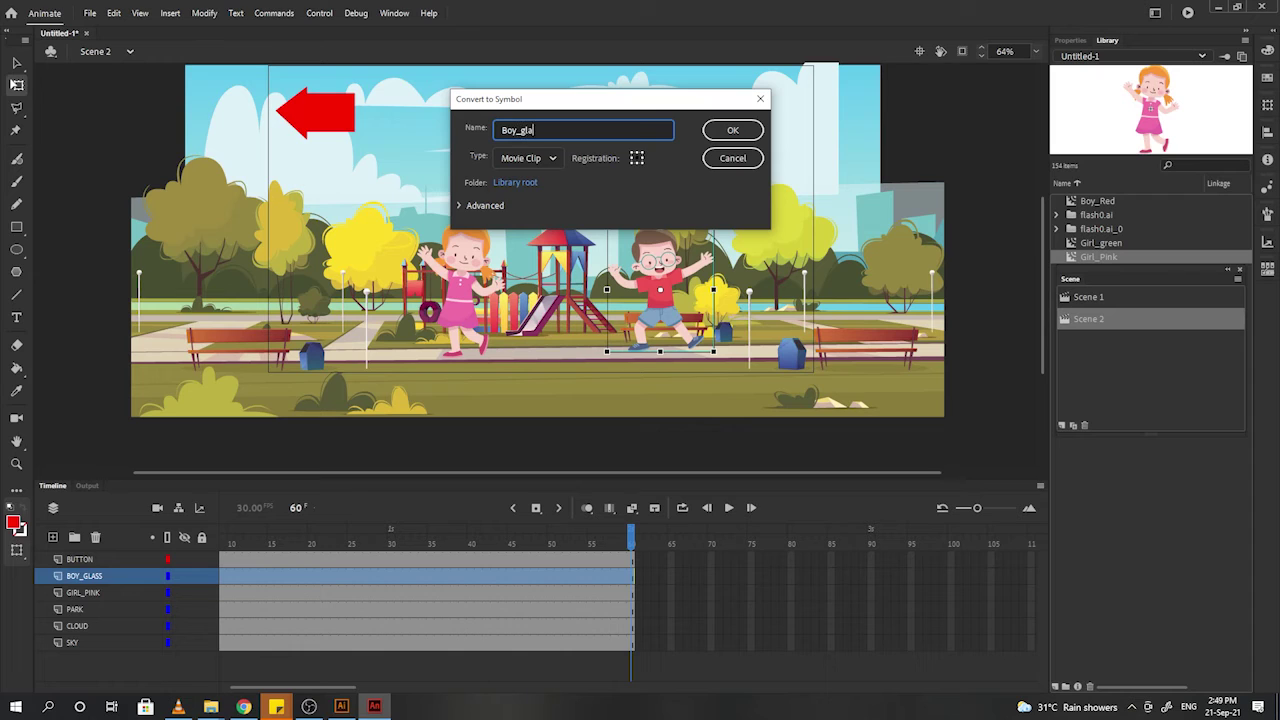
{"action": "key", "text": "Return"}
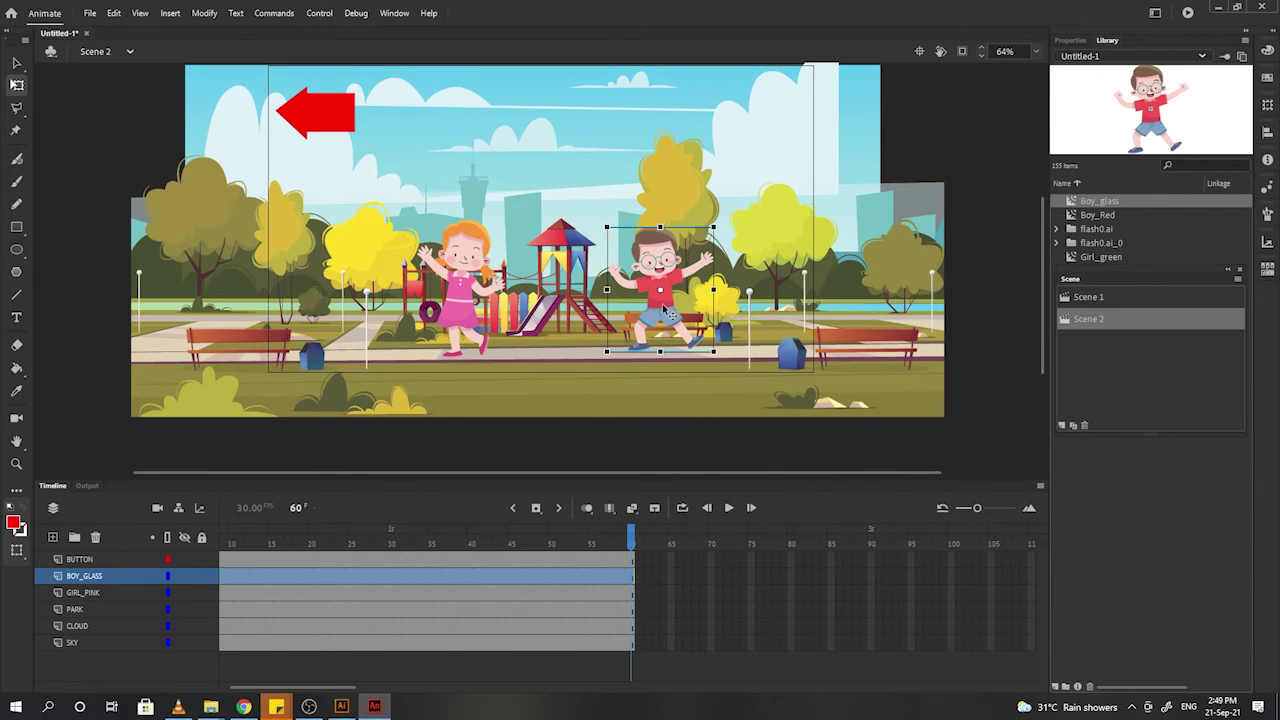
Open the Boy_glass symbol for editing and create a motion tween on the boy, accepting the symbol conversion.
{"action": "double_click", "coordinate": [665, 305]}
{"action": "right_click", "coordinate": [662, 287]}
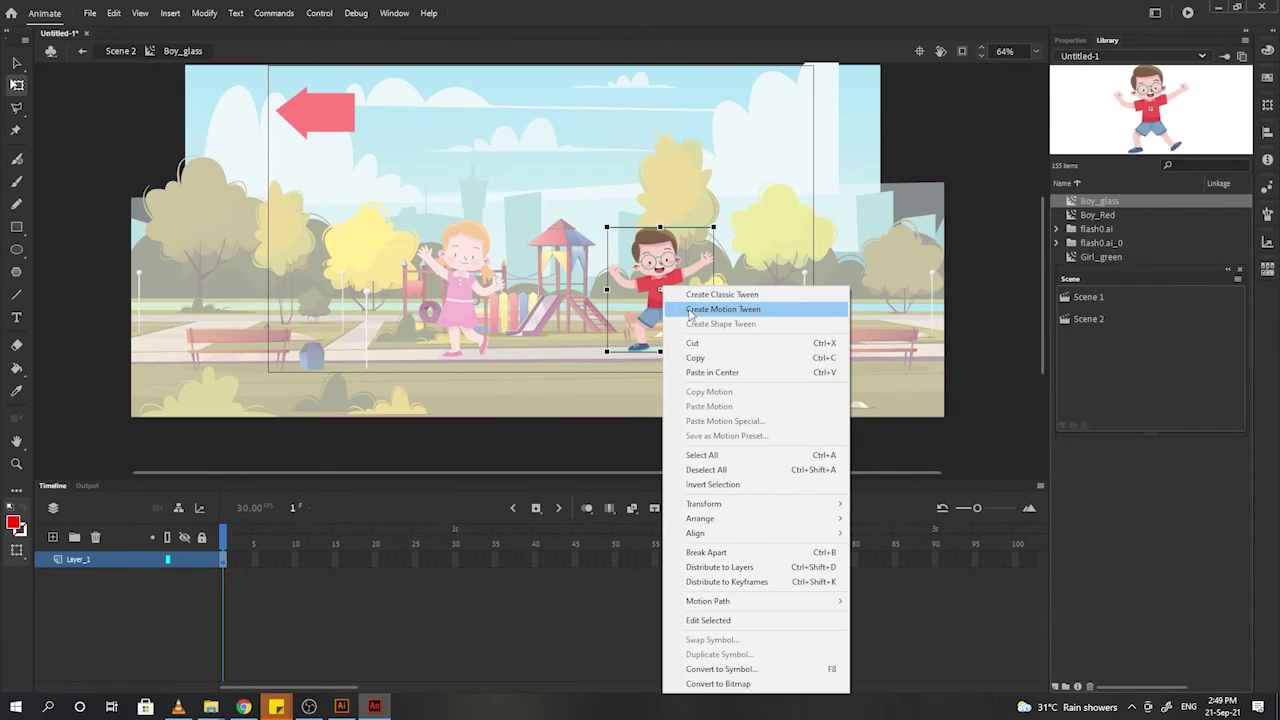
{"action": "left_click", "coordinate": [690, 310]}
{"action": "left_click", "coordinate": [694, 393]}
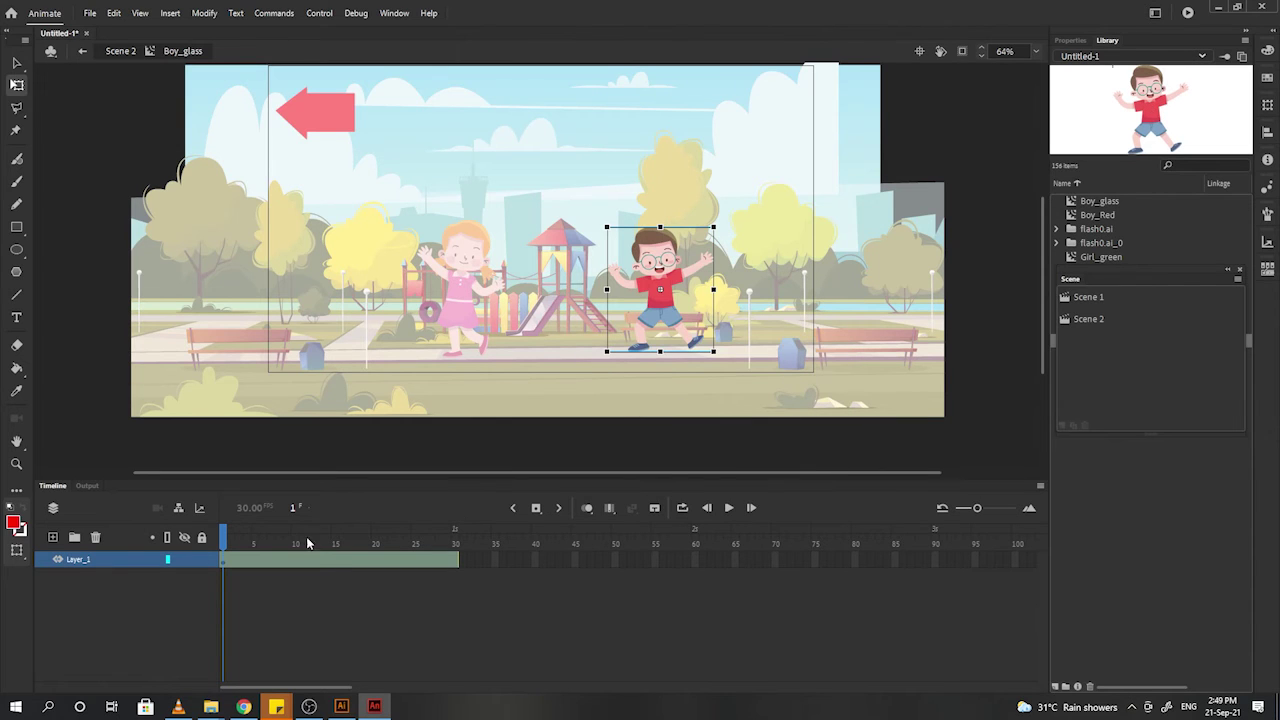
At frame 7, set the boy's transformation point near his feet and try tilting him counterclockwise.
{"action": "left_click", "coordinate": [270, 530]}
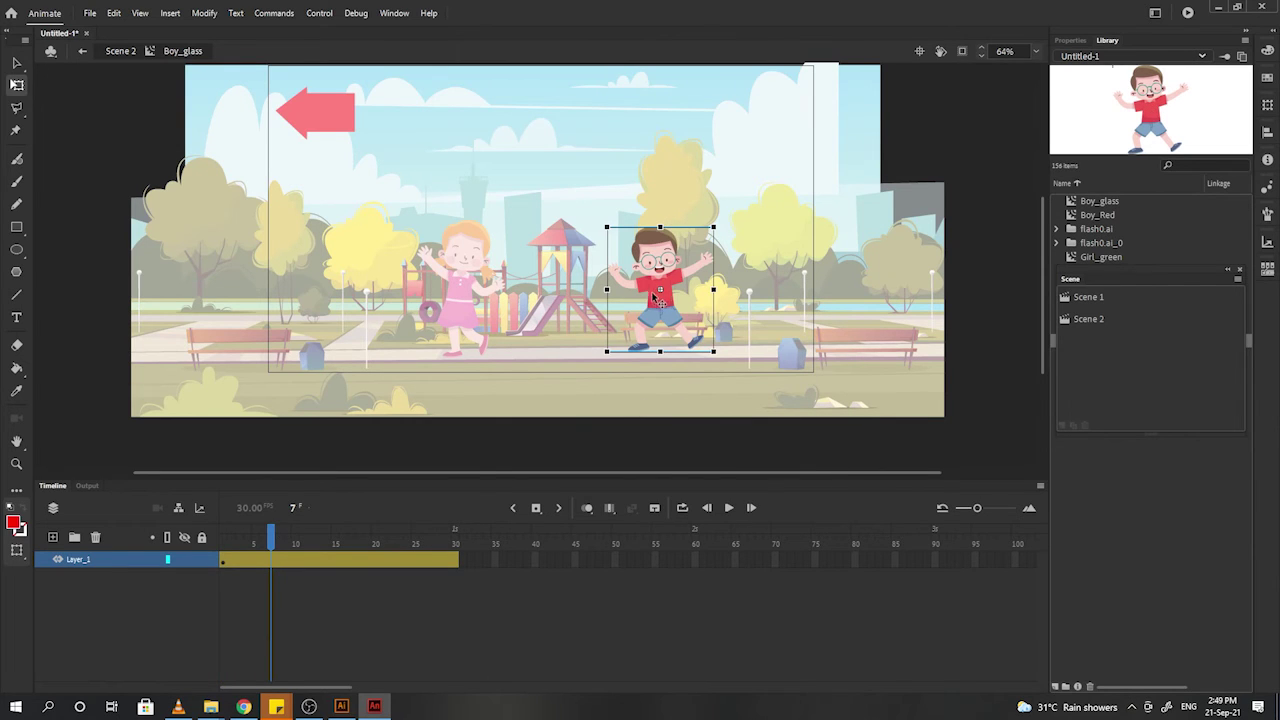
{"action": "left_click_drag", "start_coordinate": [730, 235], "coordinate": [714, 220]}
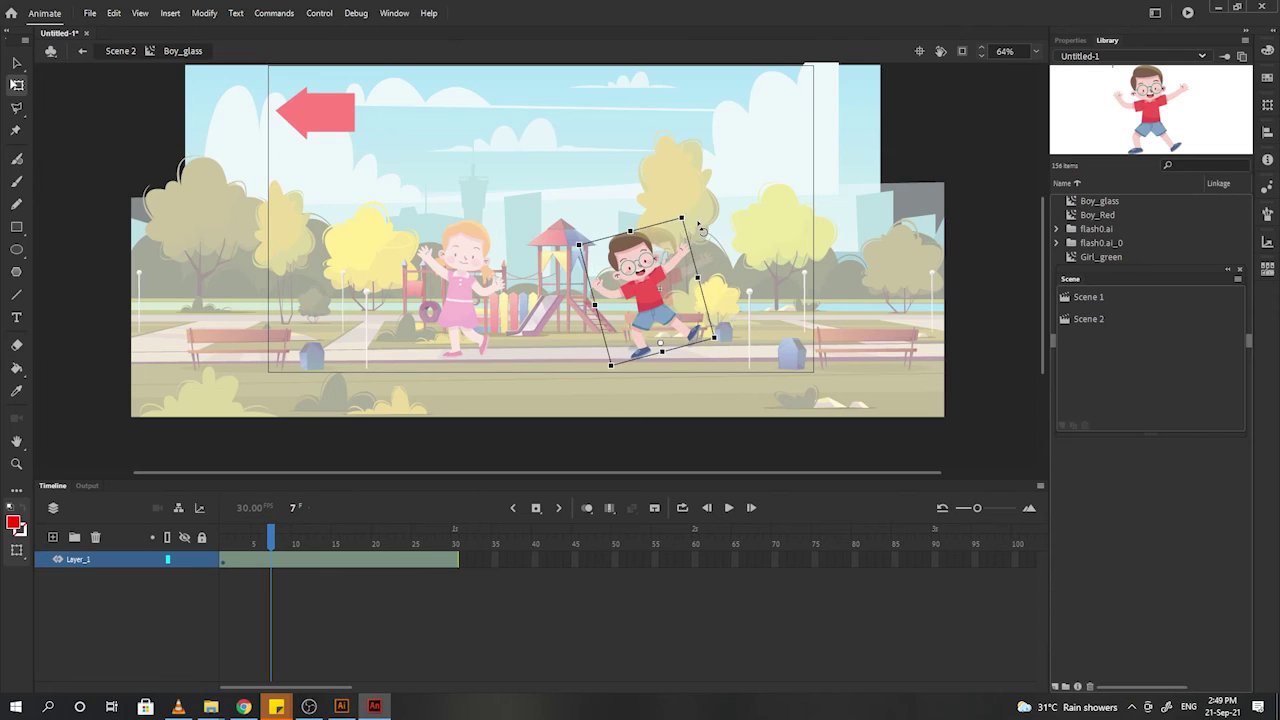
Insert a keyframe for all properties at frame 20 of the boy's motion tween.
{"action": "left_click_drag", "start_coordinate": [277, 538], "coordinate": [375, 540]}
{"action": "left_click", "coordinate": [373, 571]}
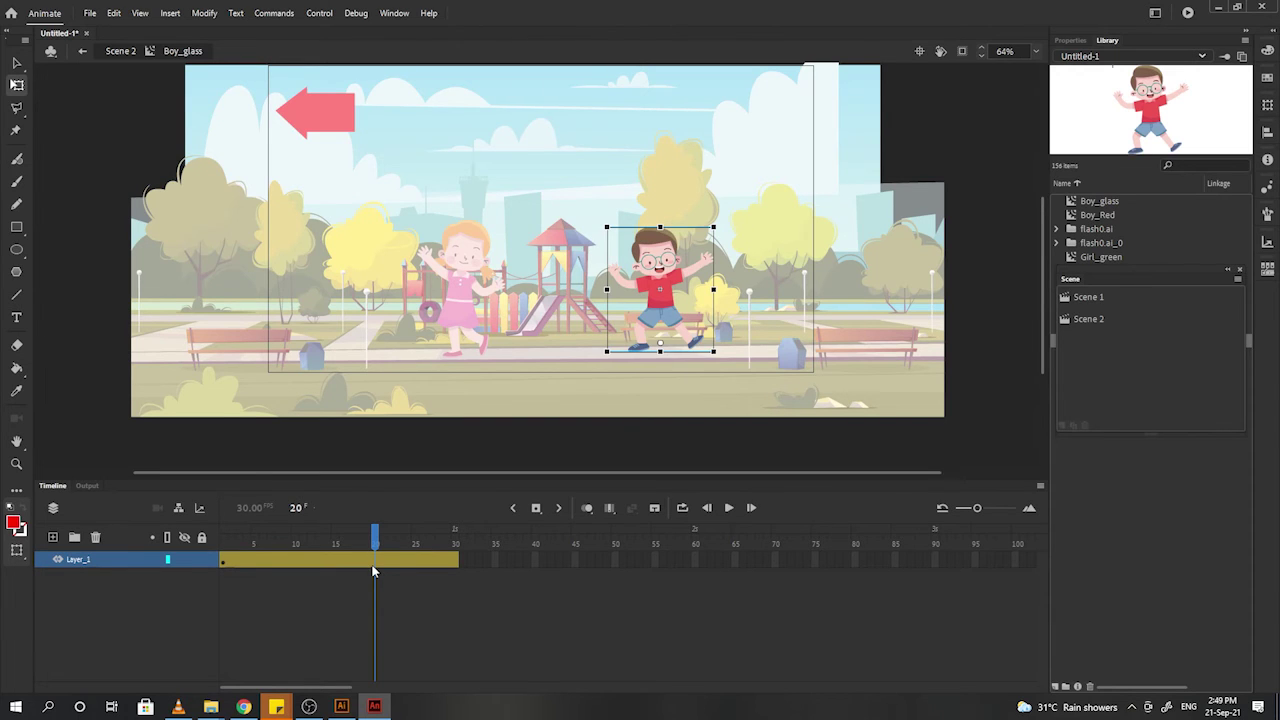
{"action": "right_click", "coordinate": [380, 563]}
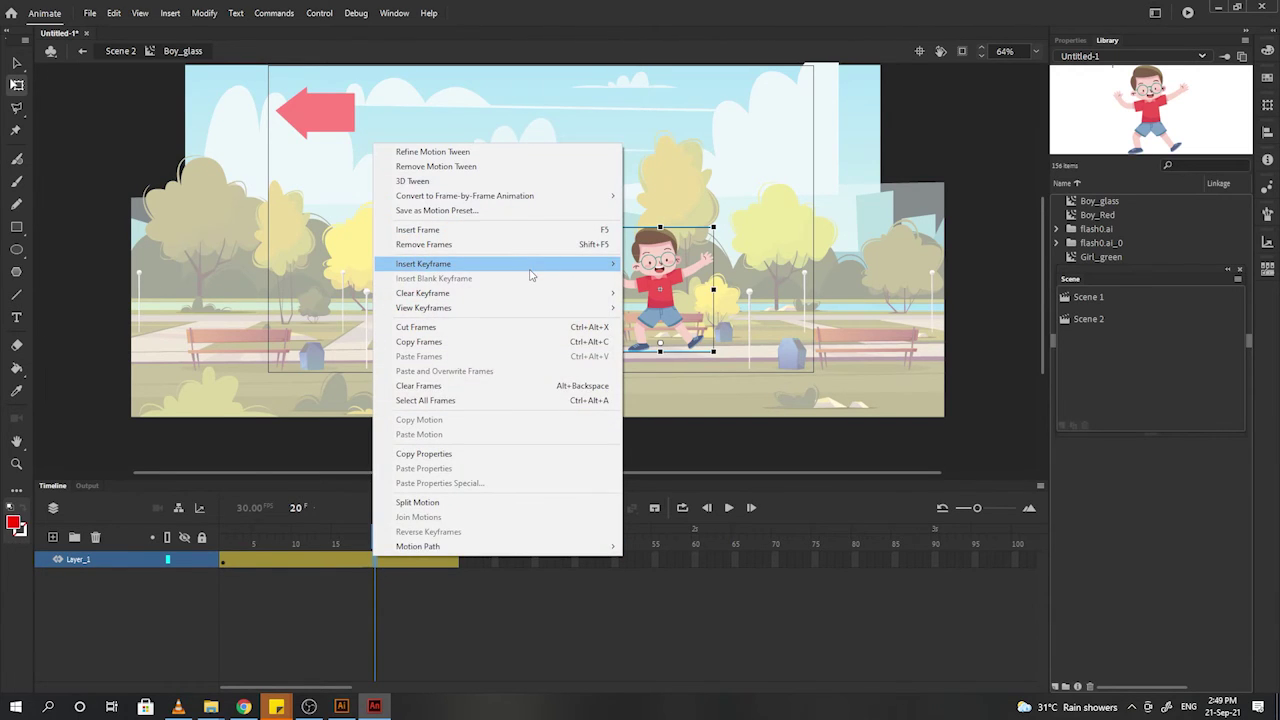
{"action": "mouse_move", "coordinate": [531, 274]}
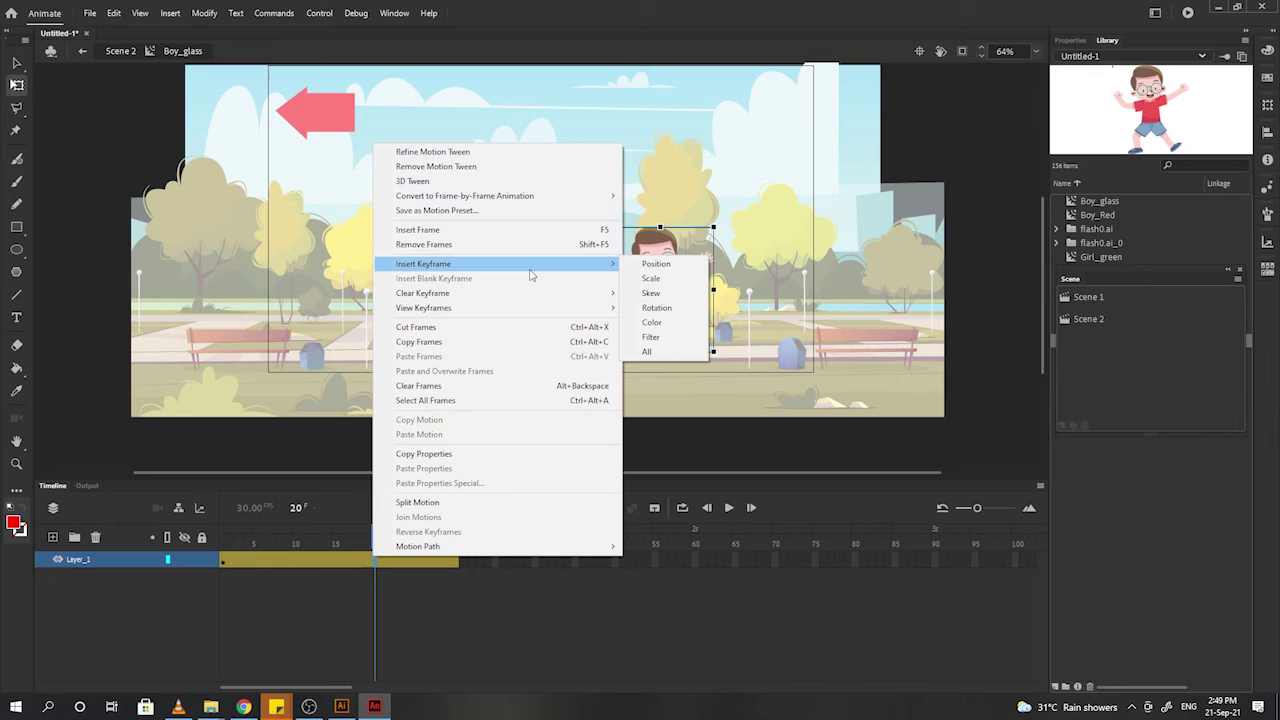
{"action": "left_click", "coordinate": [662, 351]}
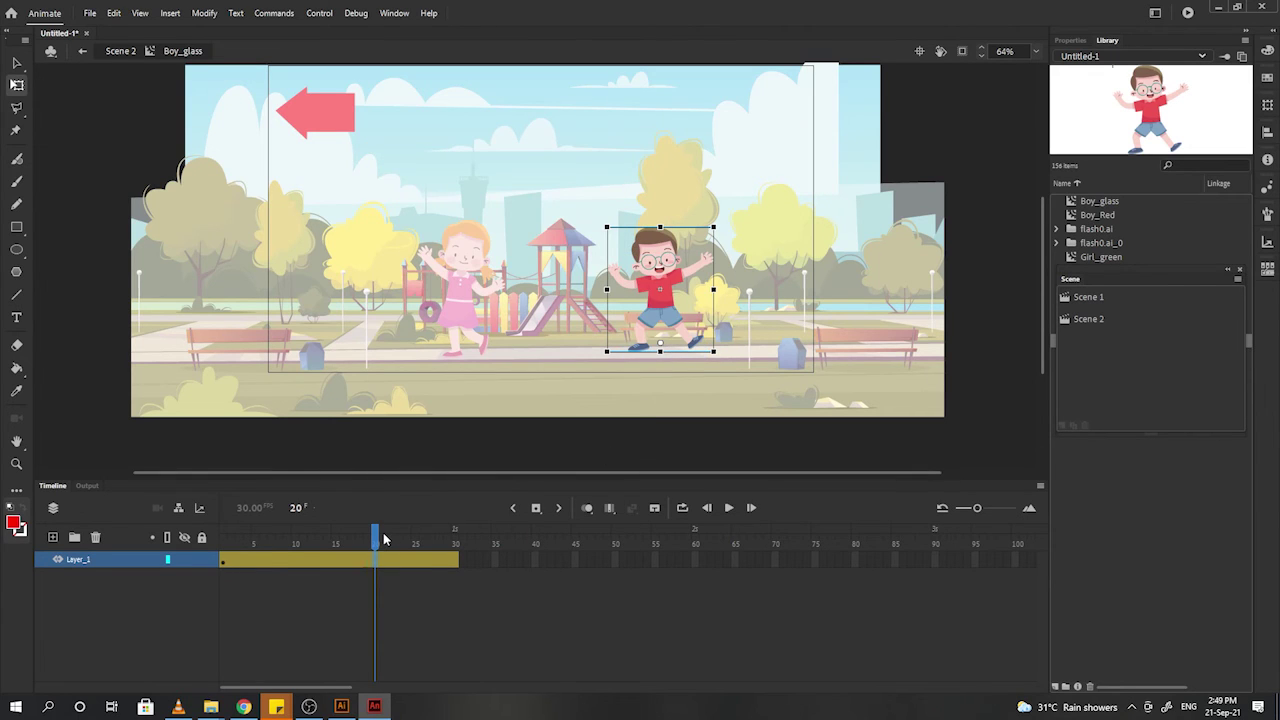
Raise the boy straight up off the ground at frame 5 for the top of his jump.
{"action": "left_click_drag", "start_coordinate": [378, 540], "coordinate": [256, 540]}
{"action": "left_click", "coordinate": [678, 332]}
{"action": "left_click_drag", "start_coordinate": [676, 318], "coordinate": [661, 262]}
At frame 18, lower the boy slightly below the path, squash his height for the landing, and play the jump.
{"action": "left_click_drag", "start_coordinate": [258, 538], "coordinate": [360, 545]}
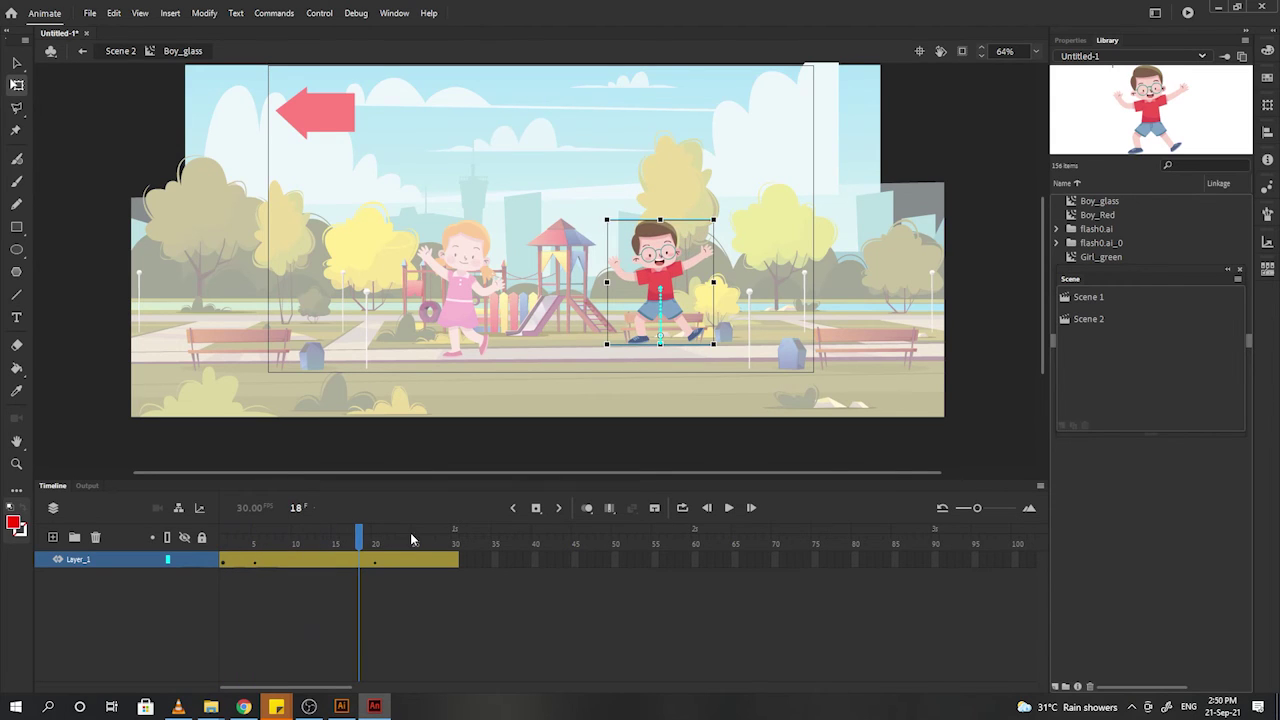
{"action": "left_click_drag", "start_coordinate": [675, 304], "coordinate": [673, 319]}
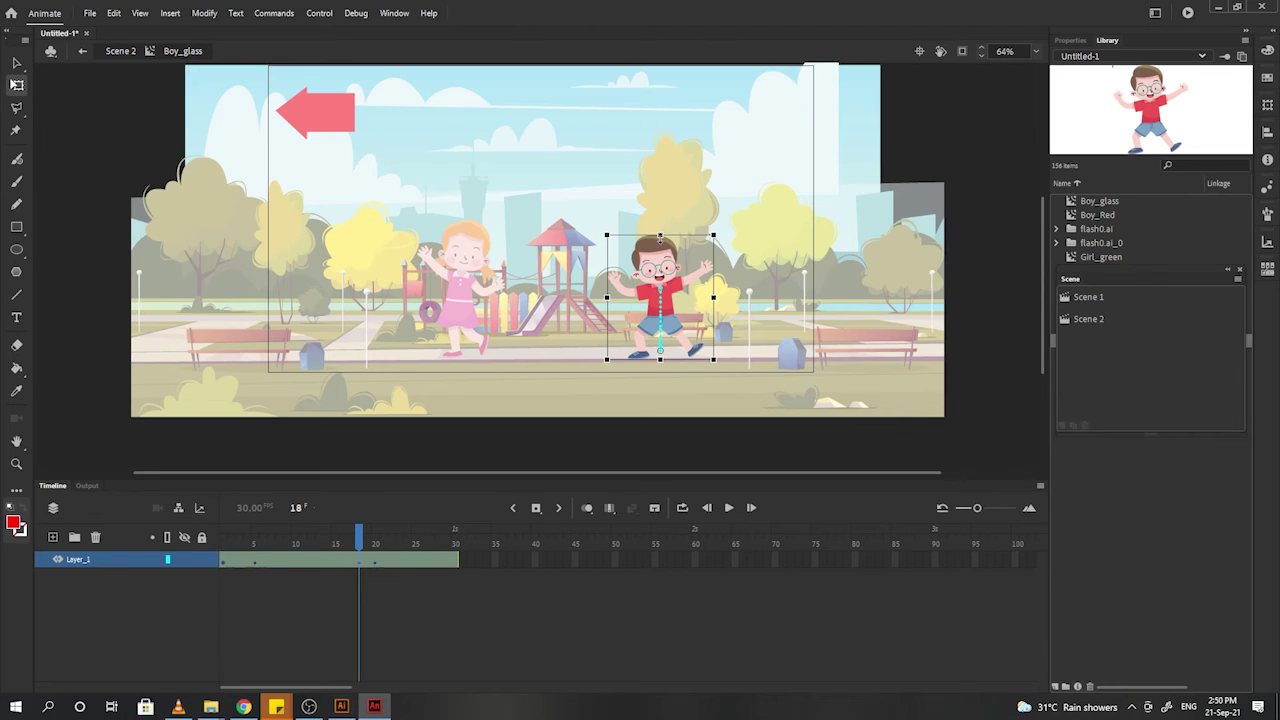
{"action": "left_click_drag", "start_coordinate": [660, 236], "coordinate": [660, 269]}
{"action": "key", "text": "Return"}
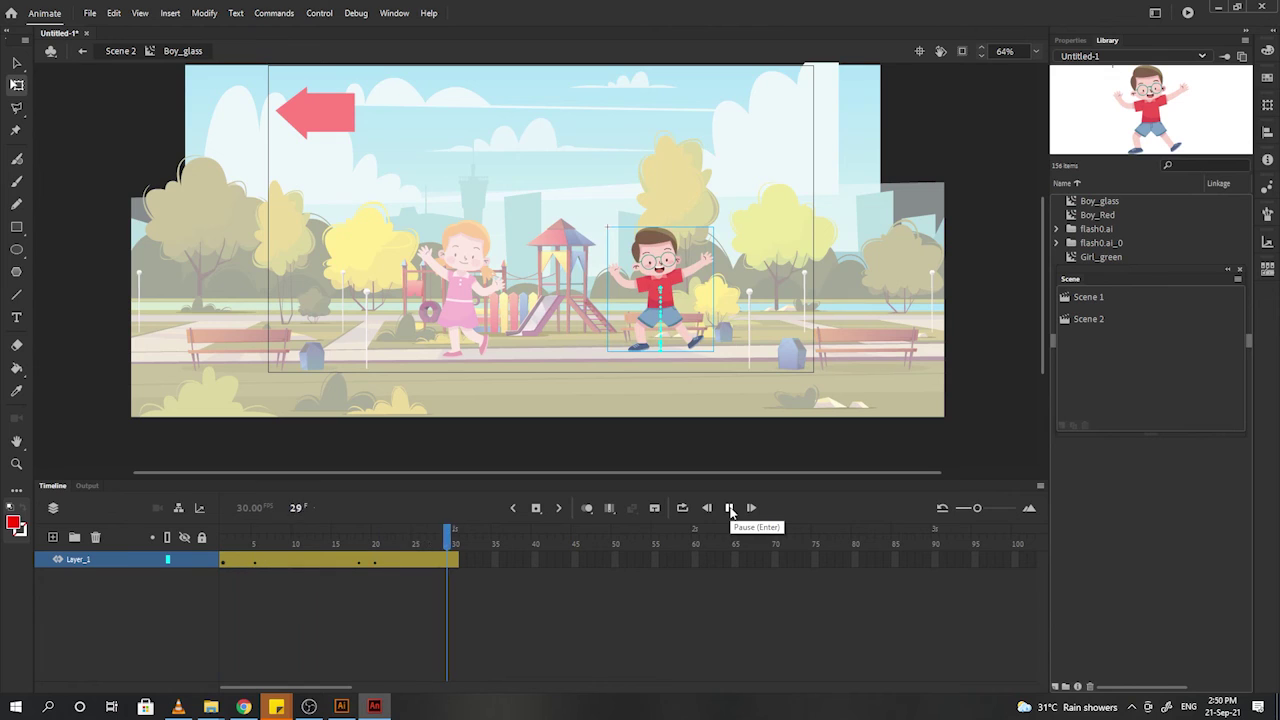
Stretch the boy taller at frame 17, just before the squashed landing, and replay the jump from the start.
{"action": "left_click", "coordinate": [223, 541]}
{"action": "left_click_drag", "start_coordinate": [223, 541], "coordinate": [351, 533]}
{"action": "left_click", "coordinate": [651, 279]}
{"action": "mouse_move", "coordinate": [354, 537]}
{"action": "left_mouse_down"}
{"action": "mouse_move", "coordinate": [366, 538]}
{"action": "mouse_move", "coordinate": [352, 541]}
{"action": "left_mouse_up"}
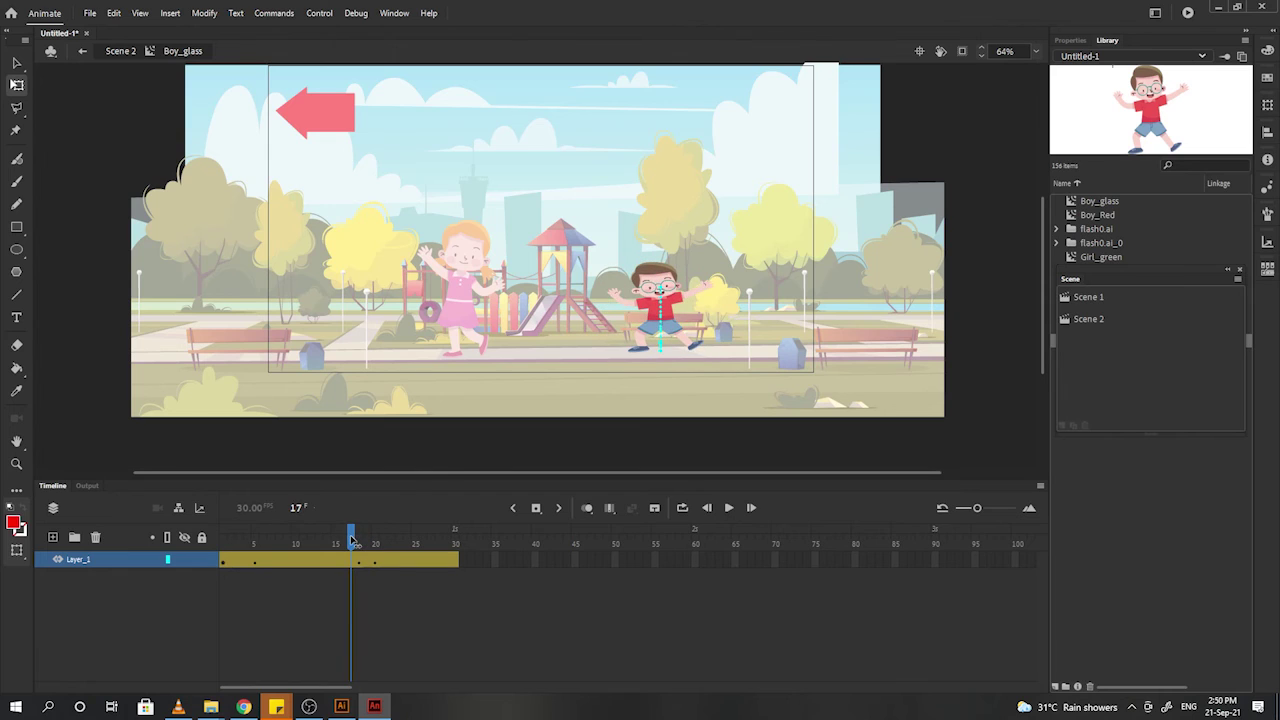
{"action": "left_click", "coordinate": [657, 295]}
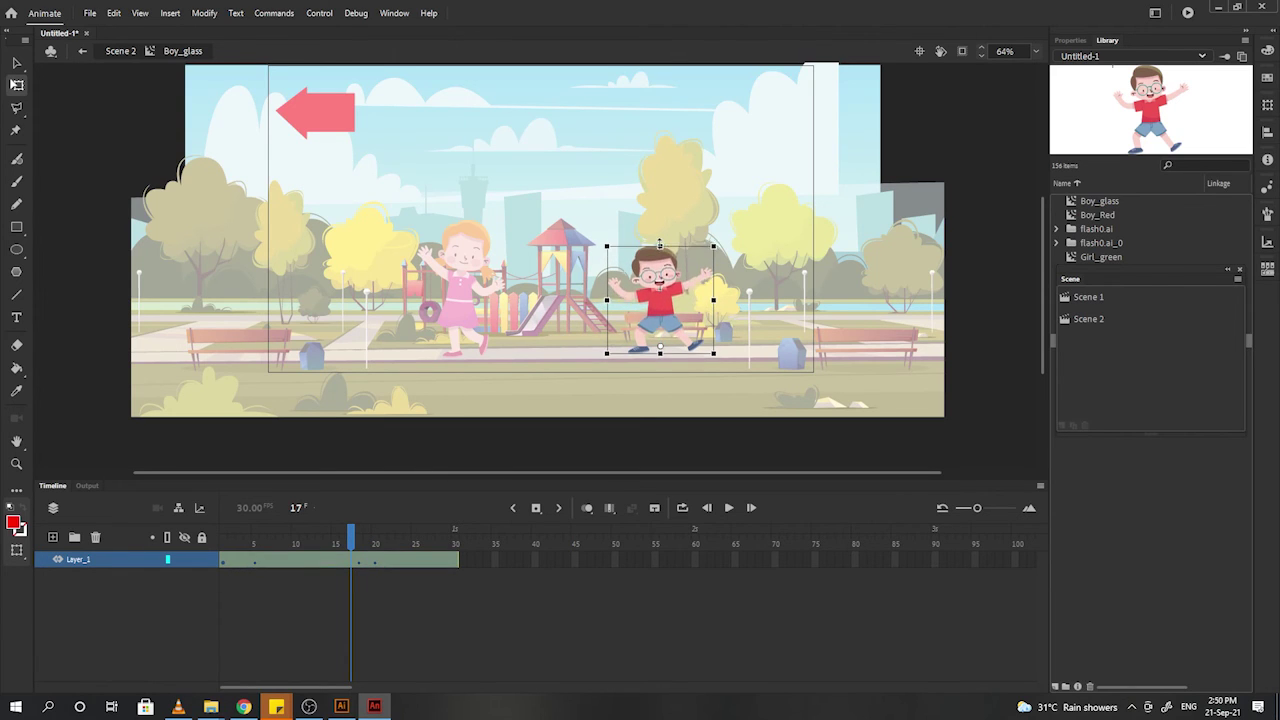
{"action": "left_click_drag", "start_coordinate": [356, 539], "coordinate": [225, 543]}
{"action": "left_click", "coordinate": [729, 508]}
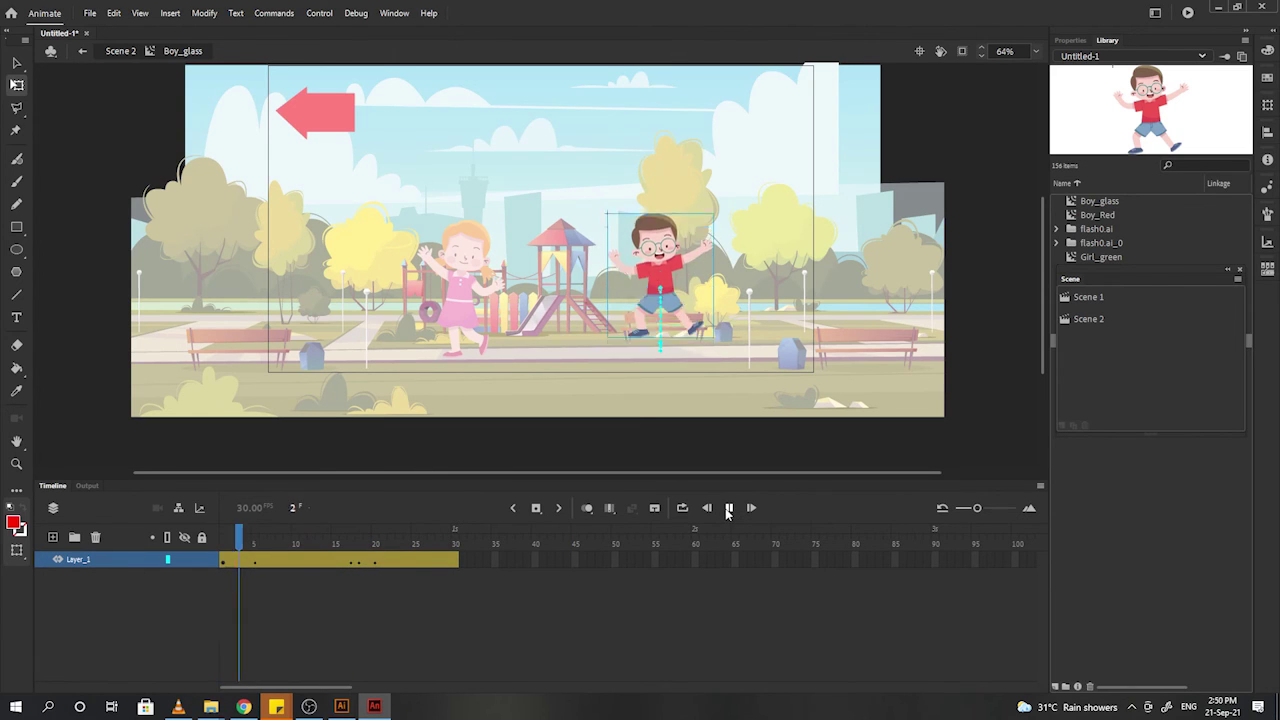
Move the tween keyframe from frame 17 to frame 15 and replay the boy's jump.
{"action": "left_click_drag", "start_coordinate": [352, 547], "coordinate": [223, 547]}
{"action": "left_click", "coordinate": [729, 510]}
{"action": "left_click_drag", "start_coordinate": [456, 545], "coordinate": [222, 566]}
{"action": "left_click", "coordinate": [350, 570]}
{"action": "left_click", "coordinate": [729, 508]}
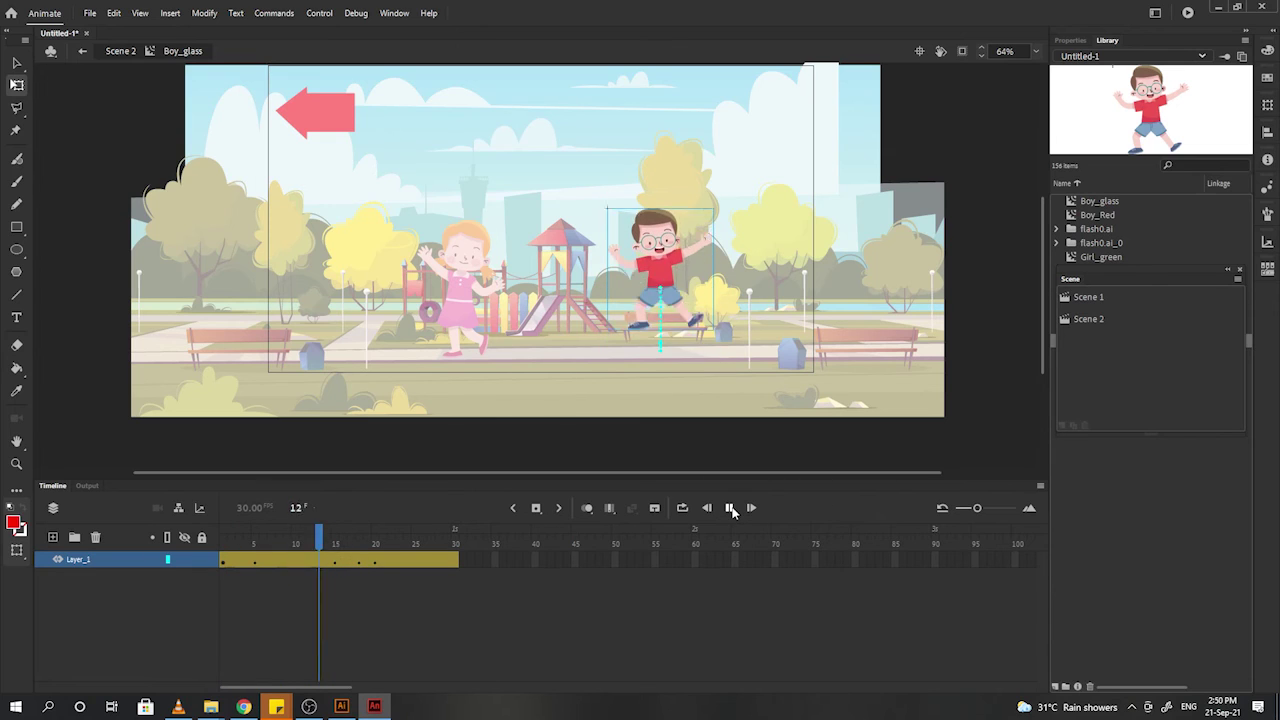
{"action": "left_click", "coordinate": [223, 549]}
{"action": "left_click", "coordinate": [729, 508]}
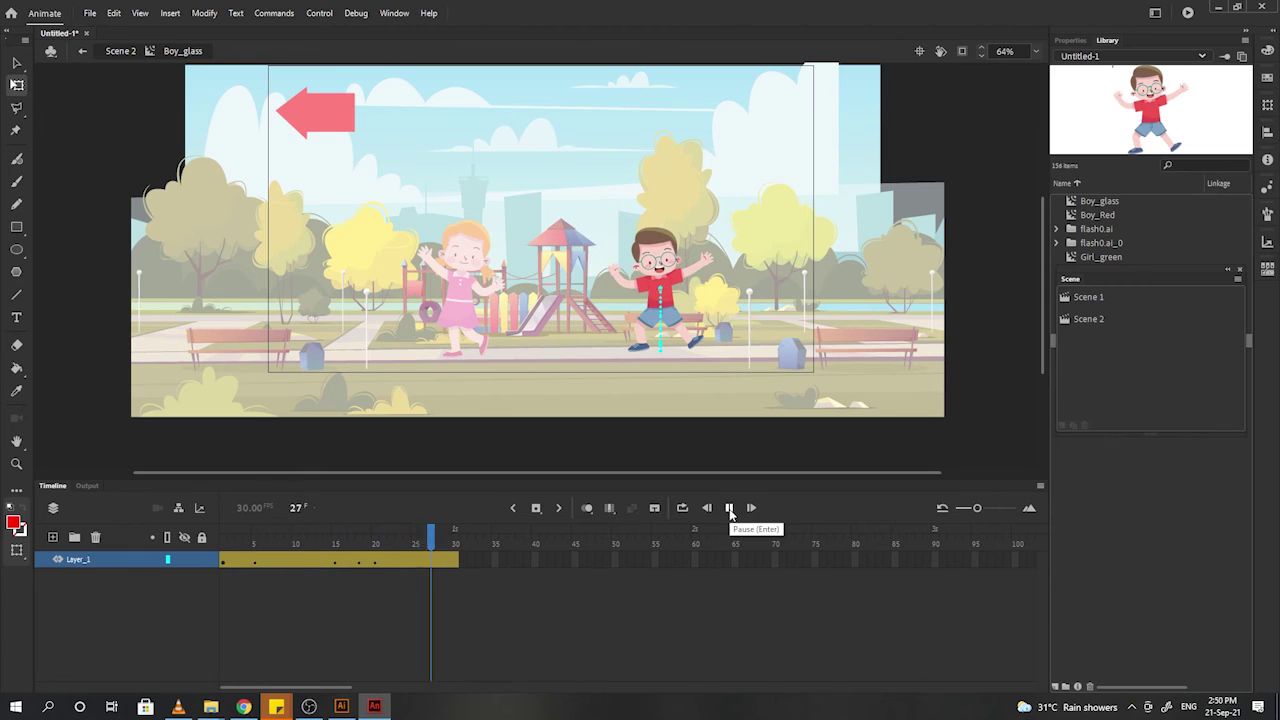
Move the tween keyframe from frame 20 to frame 22, replay the jump, and return to Scene 2.
{"action": "left_click", "coordinate": [729, 508]}
{"action": "left_click_drag", "start_coordinate": [343, 540], "coordinate": [160, 538]}
{"action": "left_click", "coordinate": [376, 565]}
{"action": "left_click", "coordinate": [736, 511]}
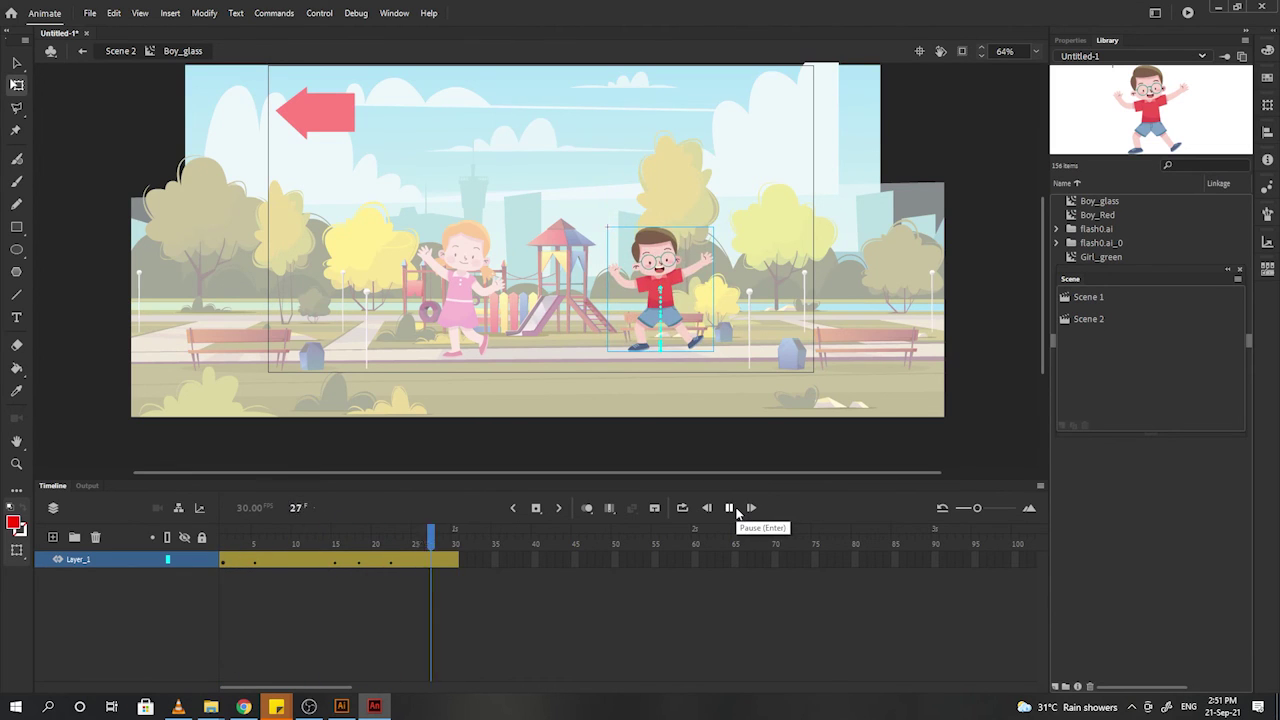
{"action": "left_click", "coordinate": [729, 508]}
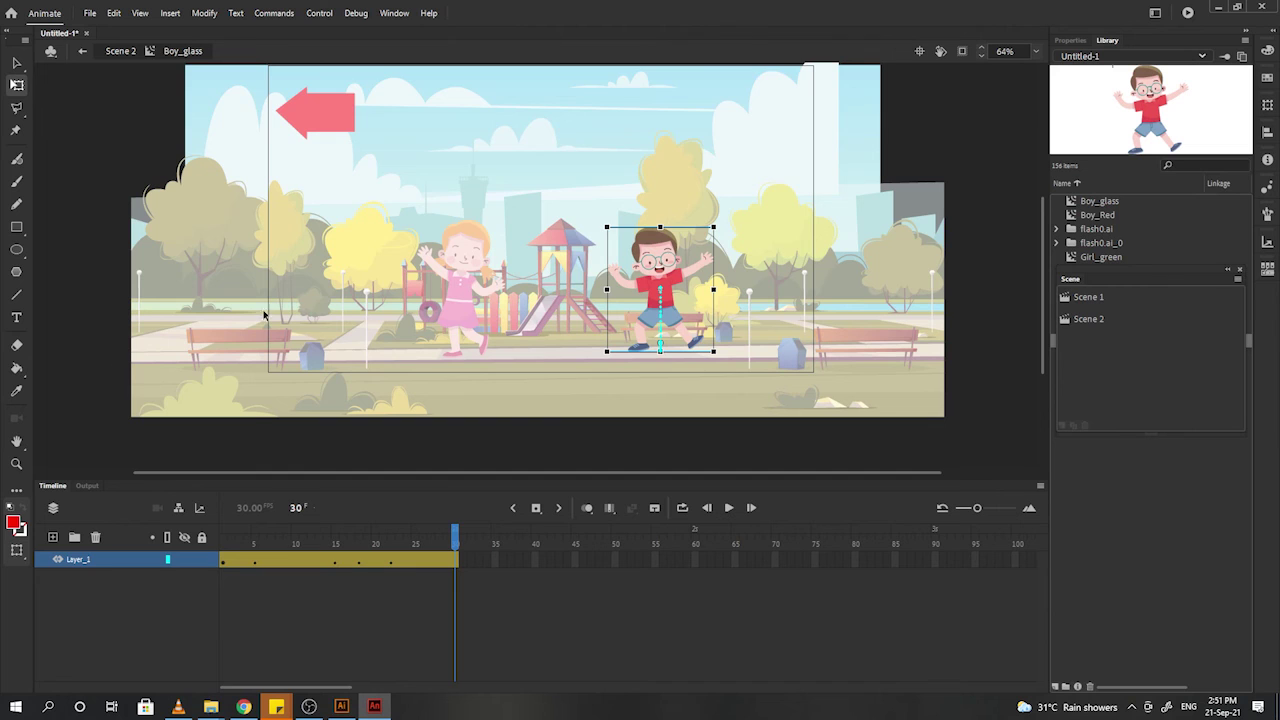
{"action": "left_click", "coordinate": [83, 51]}
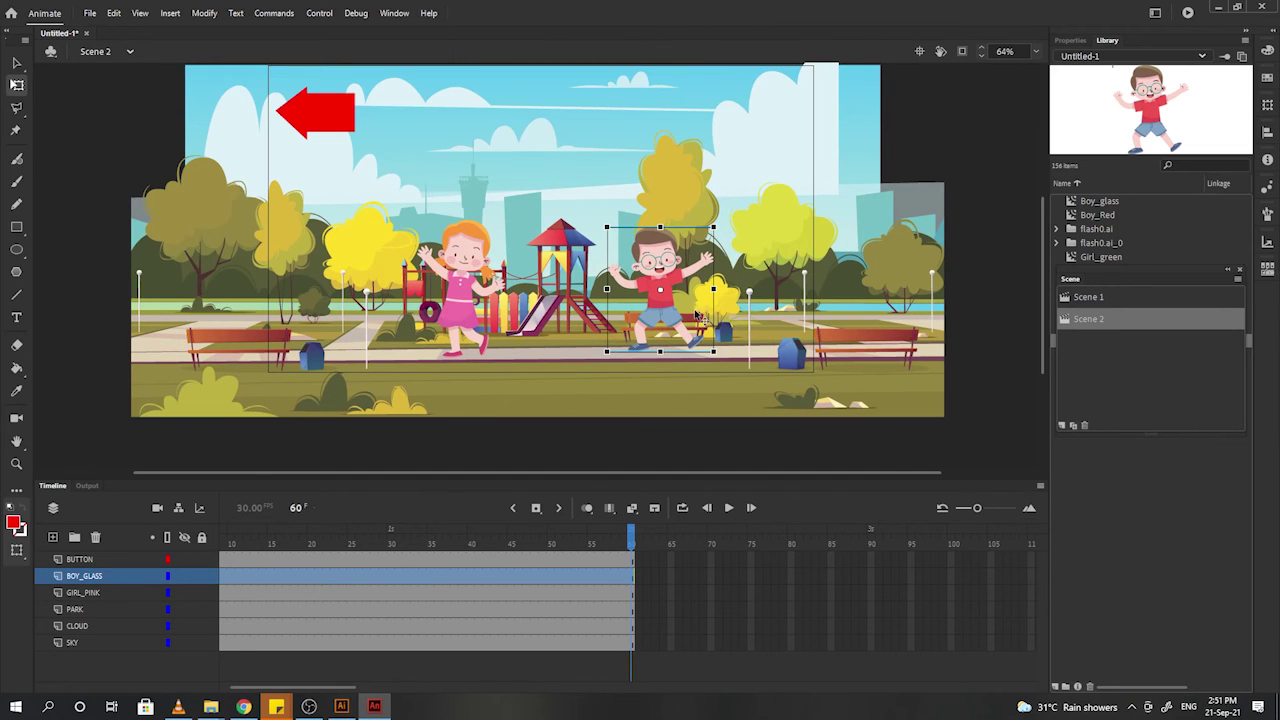
Test the movie inside Animate to watch both scenes play, and close the preview window.
{"action": "left_click", "coordinate": [336, 17]}
{"action": "left_click", "coordinate": [338, 18]}
{"action": "left_click", "coordinate": [385, 16]}
{"action": "mouse_move", "coordinate": [314, 16]}
{"action": "mouse_move", "coordinate": [483, 160]}
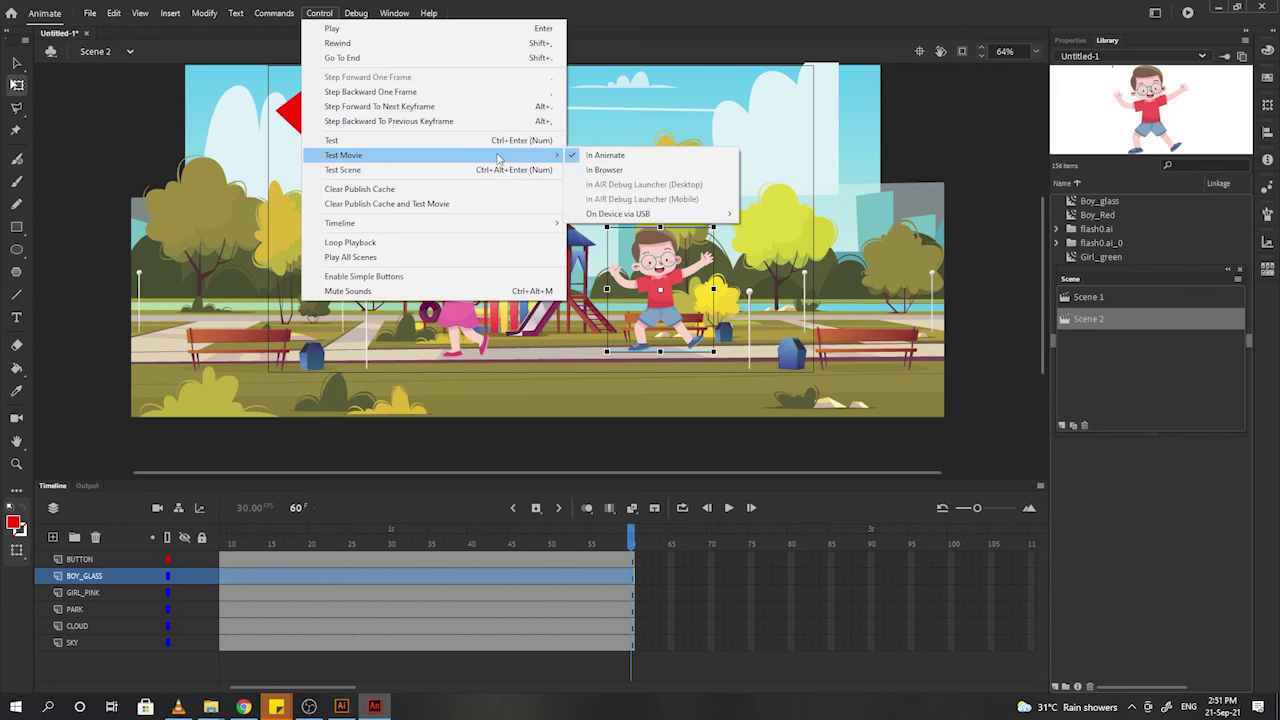
{"action": "left_click", "coordinate": [590, 160]}
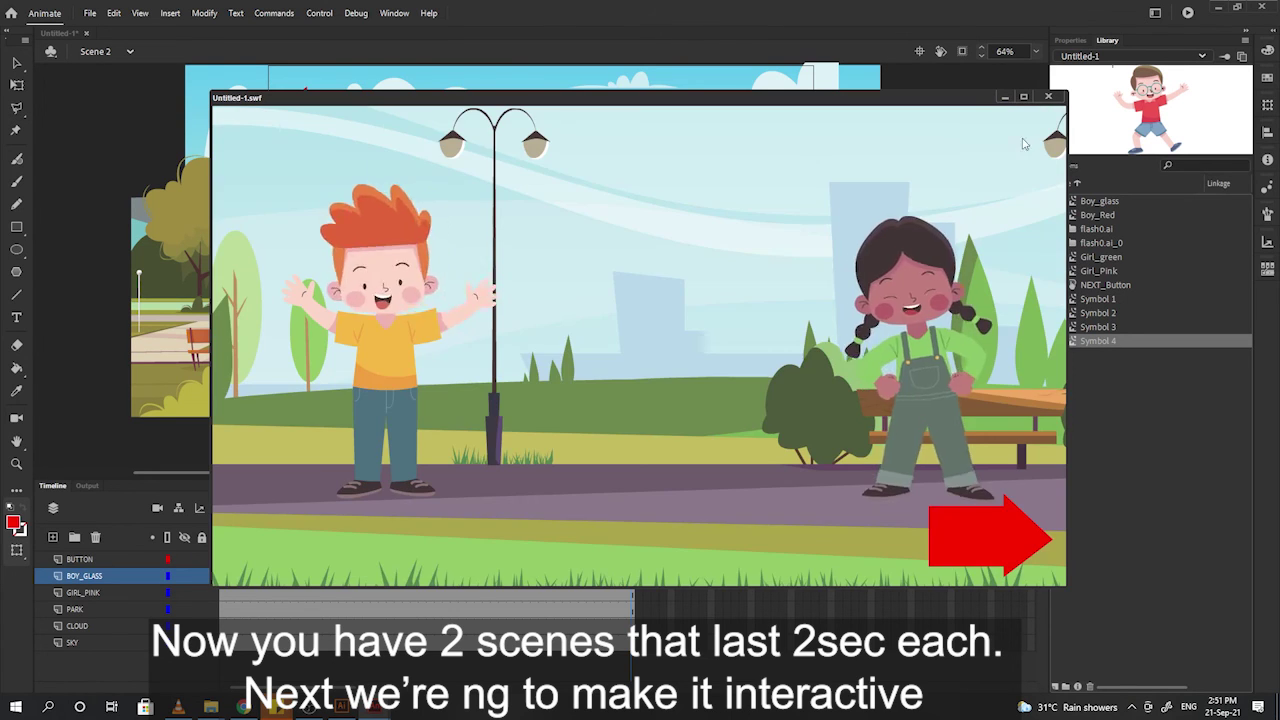
{"action": "left_click", "coordinate": [1048, 96]}
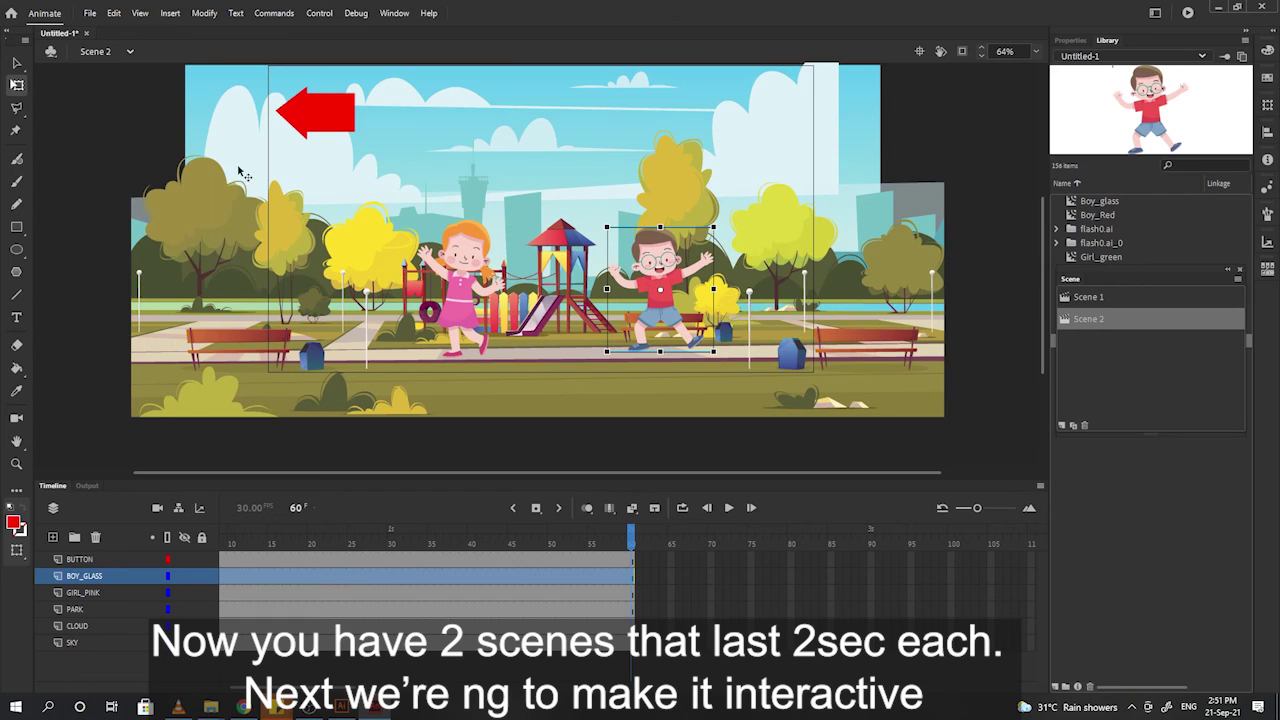
Move the floating scene list clear of the library and switch between Scene 1 and Scene 2 to compare them, ending on Scene 2.
{"action": "left_click_drag", "start_coordinate": [1130, 271], "coordinate": [950, 207]}
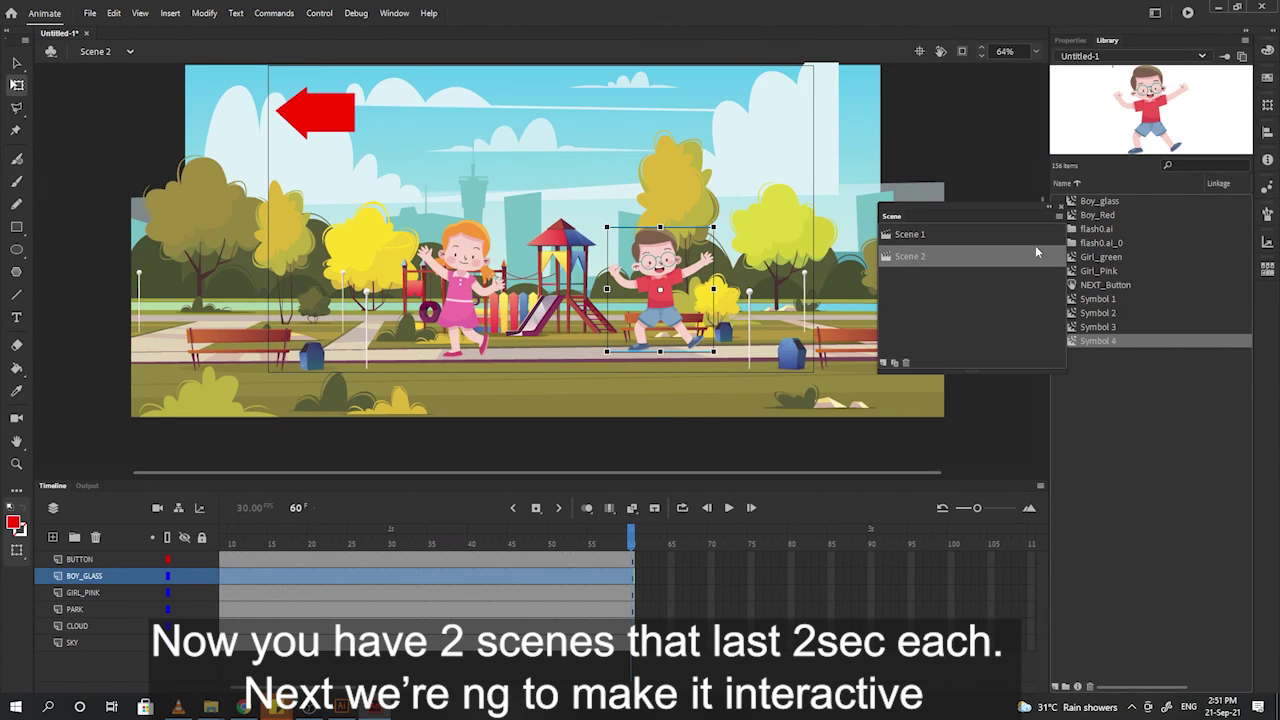
{"action": "left_click", "coordinate": [965, 234]}
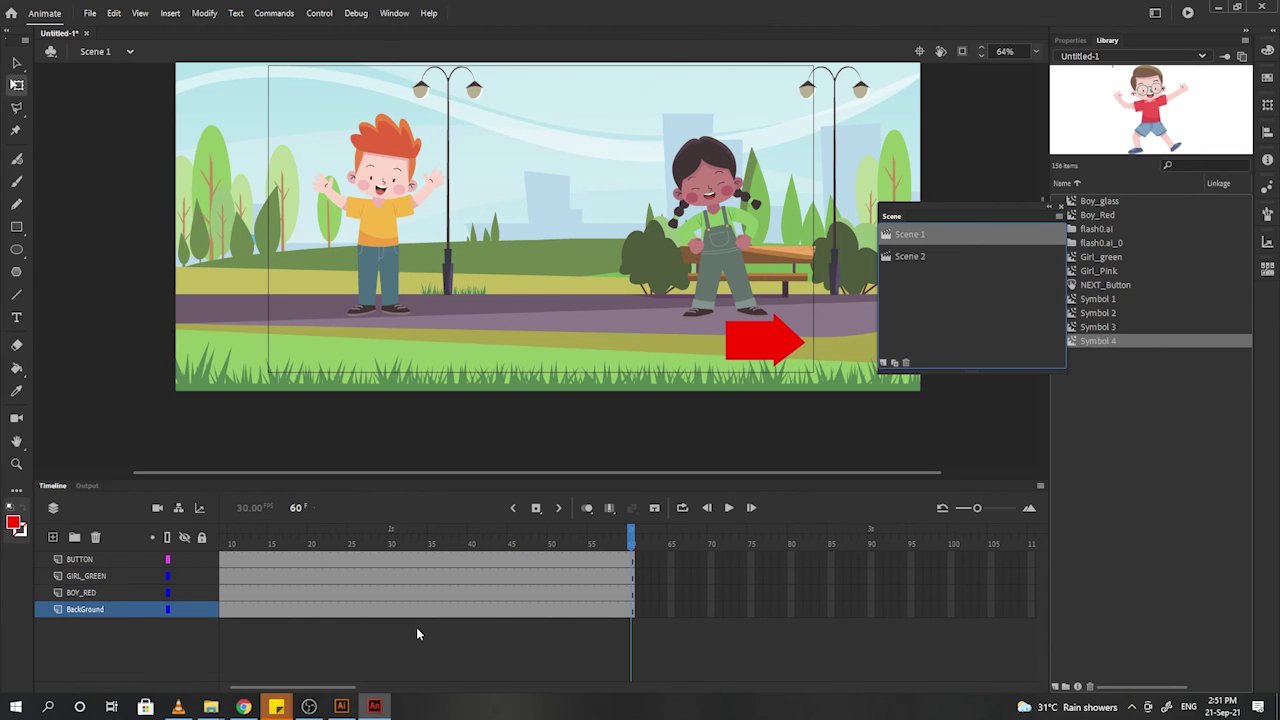
{"action": "left_click", "coordinate": [950, 257]}
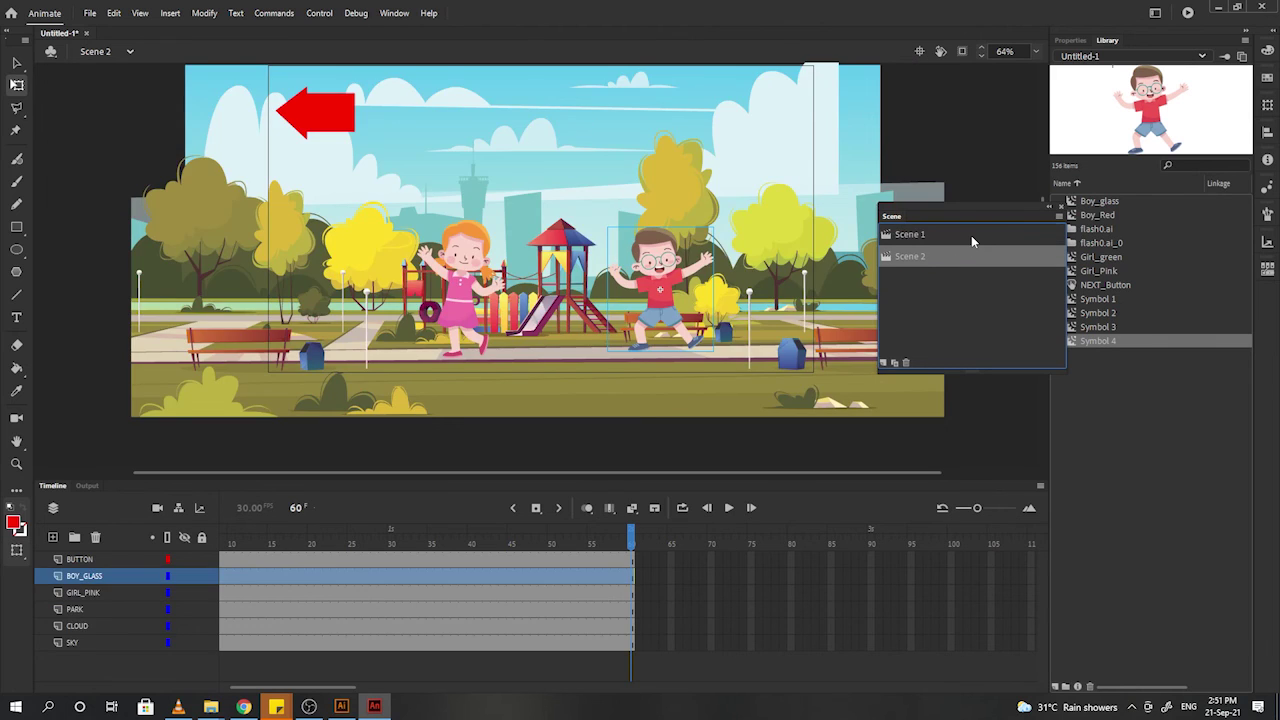
{"action": "left_click", "coordinate": [971, 235]}
{"action": "left_click", "coordinate": [962, 256]}
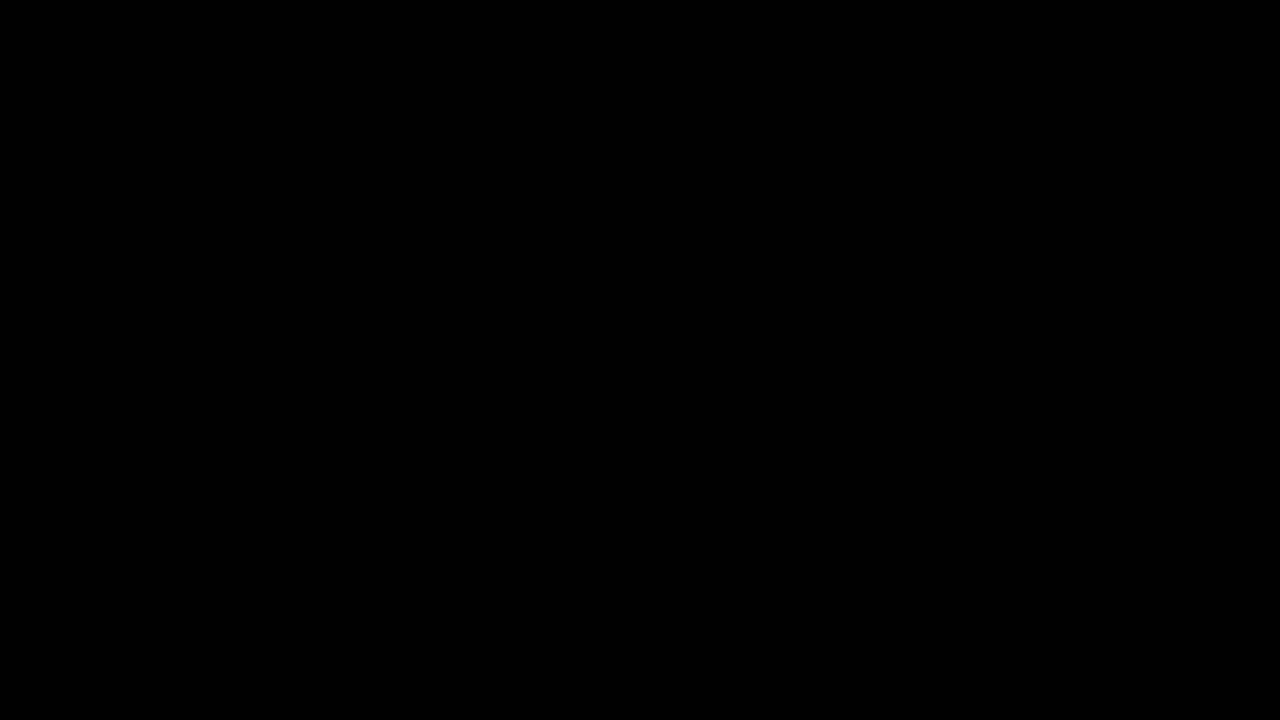